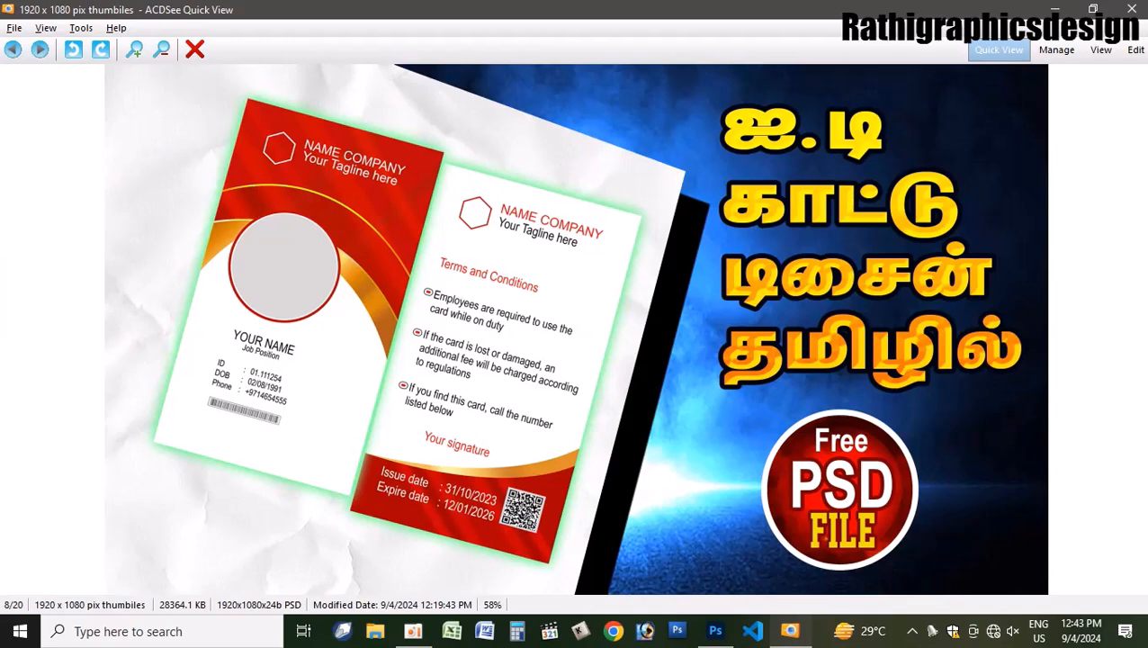
- Close the image preview, open the id card design file from the Desktop in Photoshop, and view the whole card
{"action": "left_click", "coordinate": [1132, 9]}
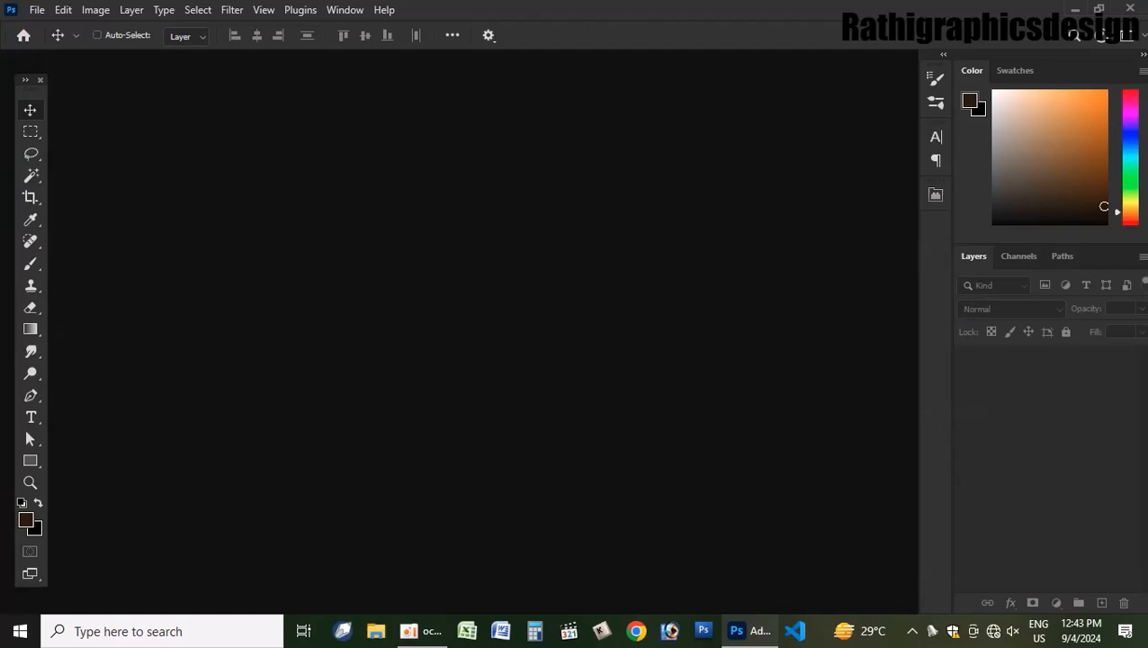
{"action": "key", "text": "ctrl+o"}
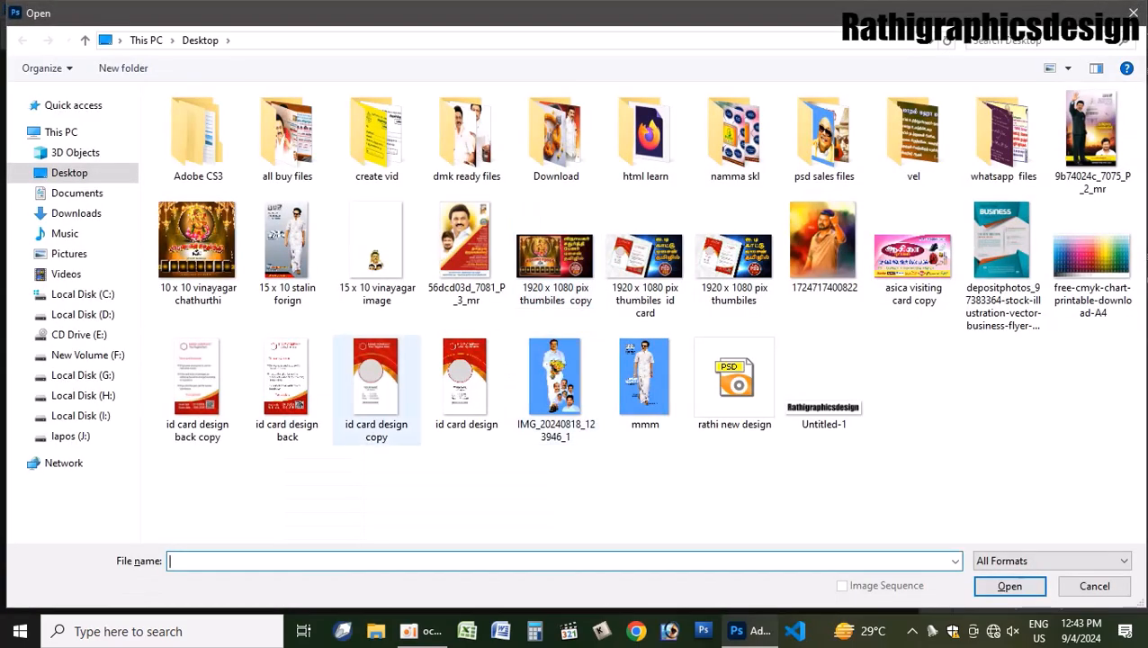
{"action": "left_click", "coordinate": [466, 387]}
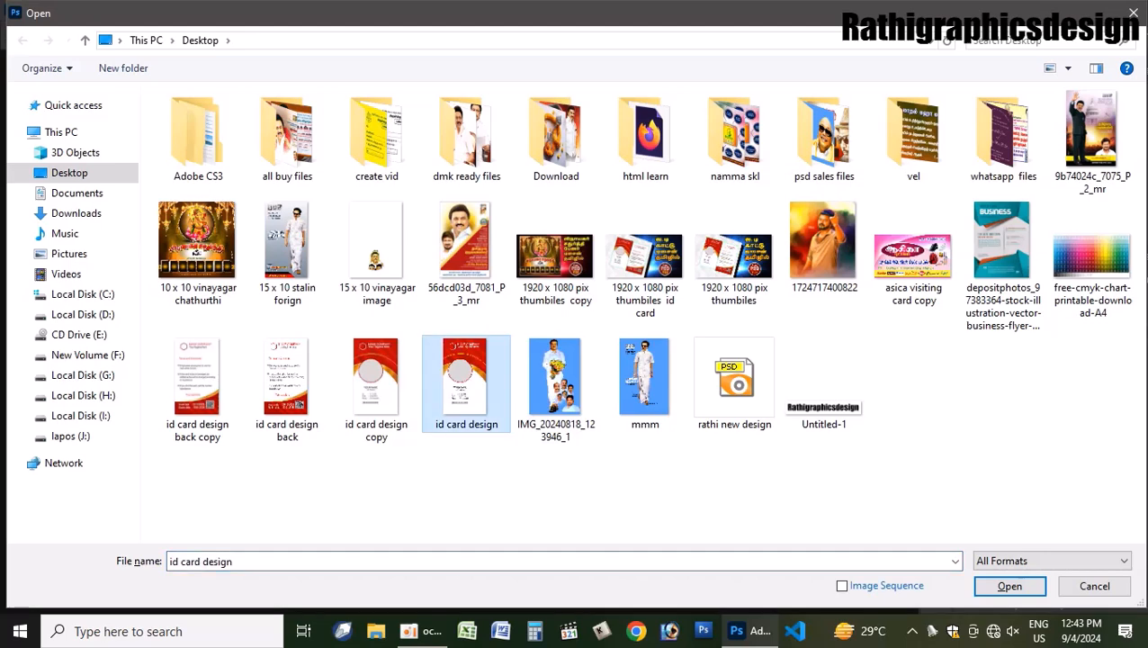
{"action": "left_click", "coordinate": [1009, 585]}
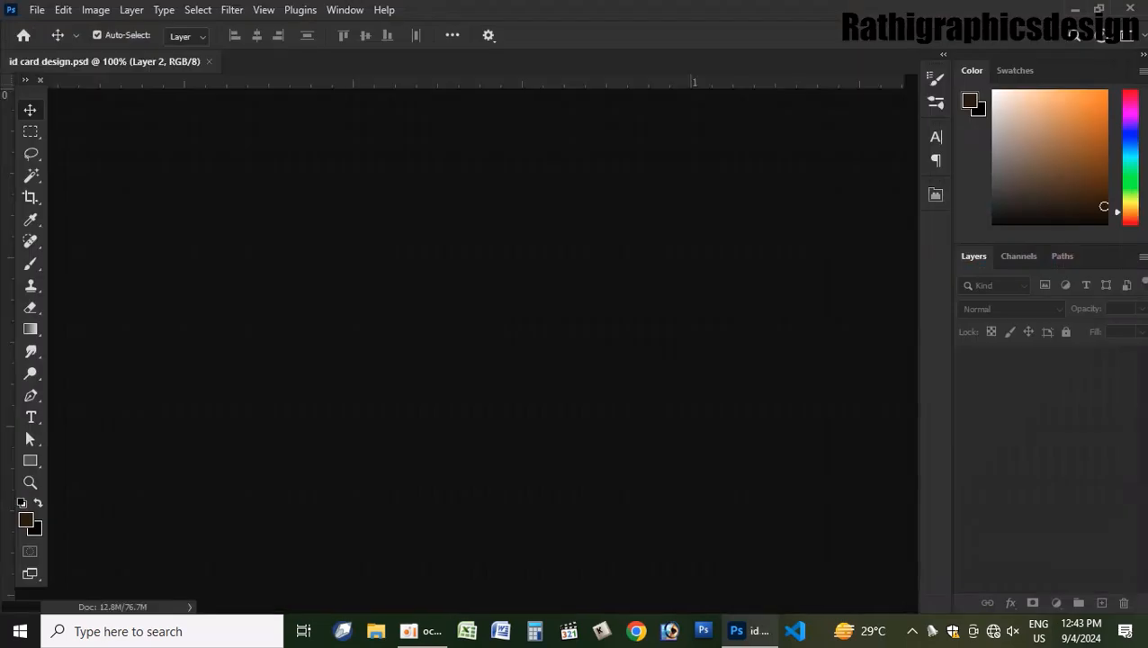
{"action": "key", "text": "ctrl+0"}
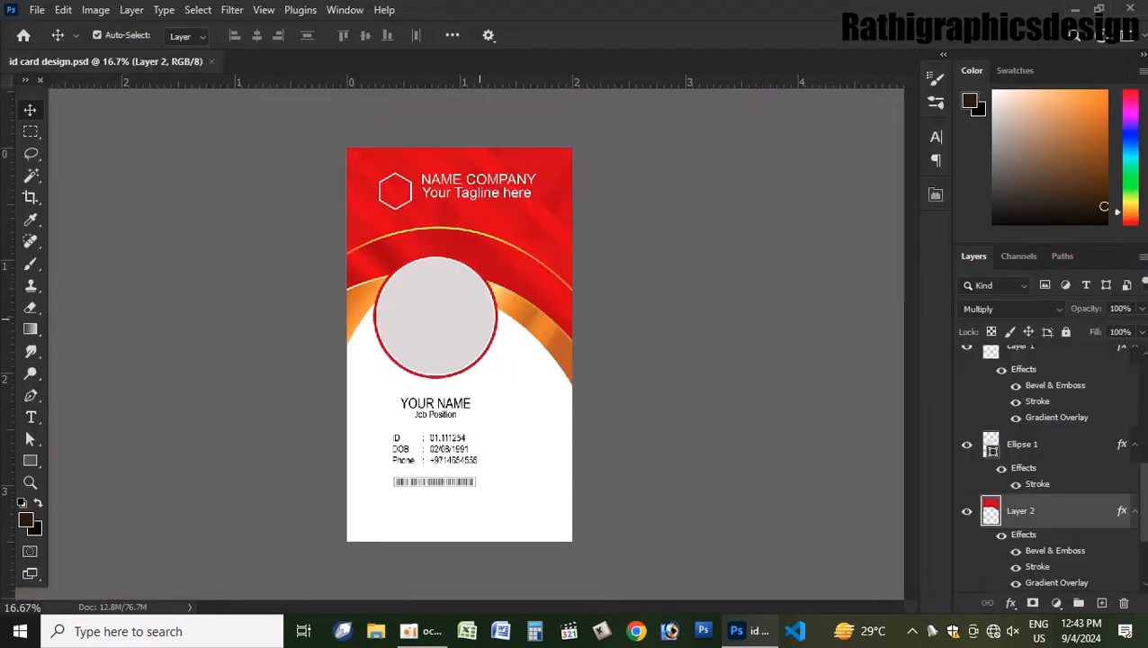
{"action": "scroll", "coordinate": [520, 489], "scroll_direction": "up", "scroll_amount": 3}
{"action": "scroll", "coordinate": [422, 266], "scroll_direction": "down", "scroll_amount": 3}
- Create a new document 2 inches wide and 3.5 inches high at a resolution of 800 pixels/inch
{"action": "key", "text": "ctrl+n"}
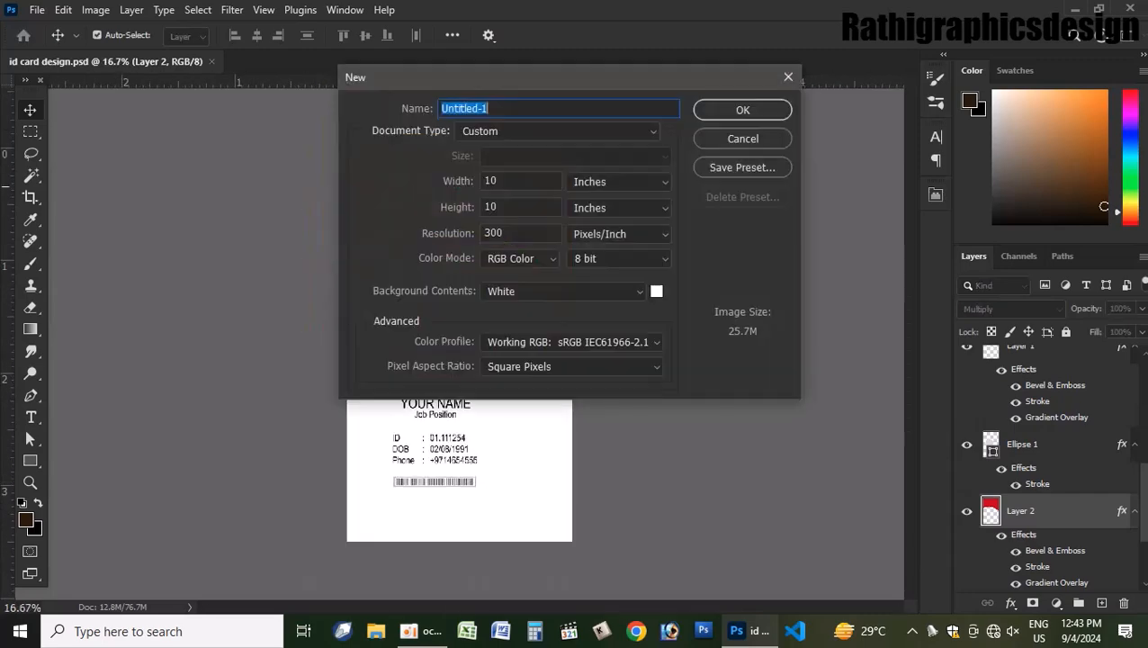
{"action": "key", "text": "Tab"}
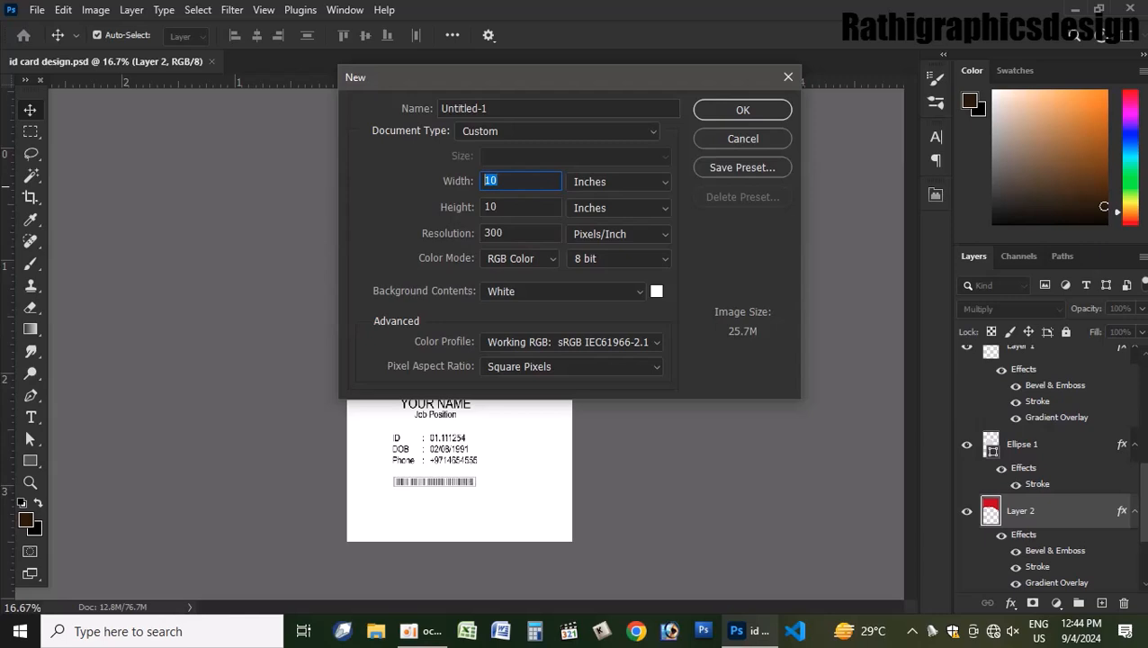
{"action": "type", "text": "2."}
{"action": "key", "text": "BackSpace"}
{"action": "key", "text": "Tab"}
{"action": "type", "text": "3.5"}
{"action": "key", "text": "Tab"}
{"action": "type", "text": "800"}
{"action": "key", "text": "Return"}
- Examine the finished ID card's header curves, photo circle and text, comparing it with the blank document
{"action": "key", "text": "ctrl+Tab"}
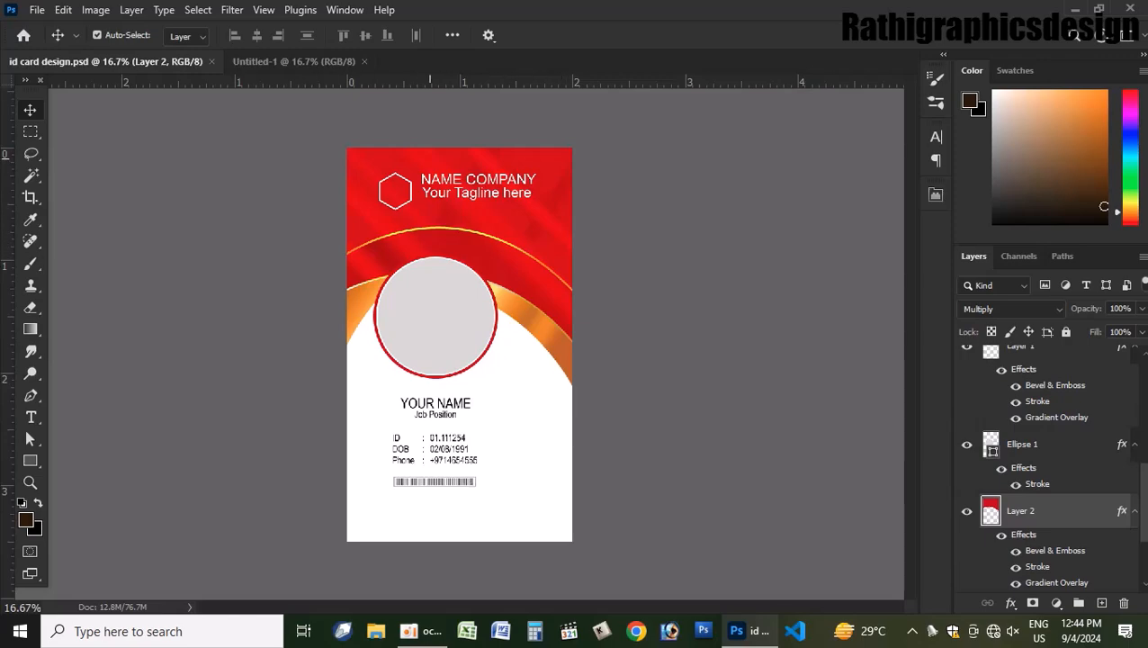
{"action": "scroll", "coordinate": [283, 207], "scroll_direction": "up", "scroll_amount": 8}
{"action": "scroll", "coordinate": [285, 205], "scroll_direction": "up", "scroll_amount": 2}
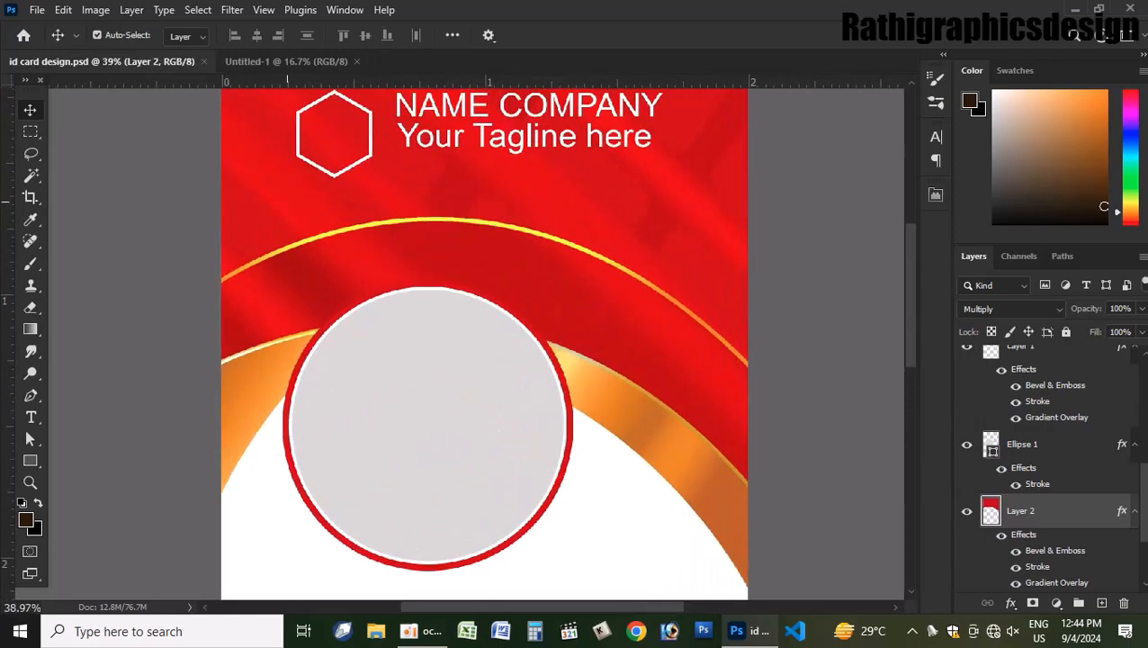
{"action": "scroll", "coordinate": [355, 195], "scroll_direction": "down", "scroll_amount": 5}
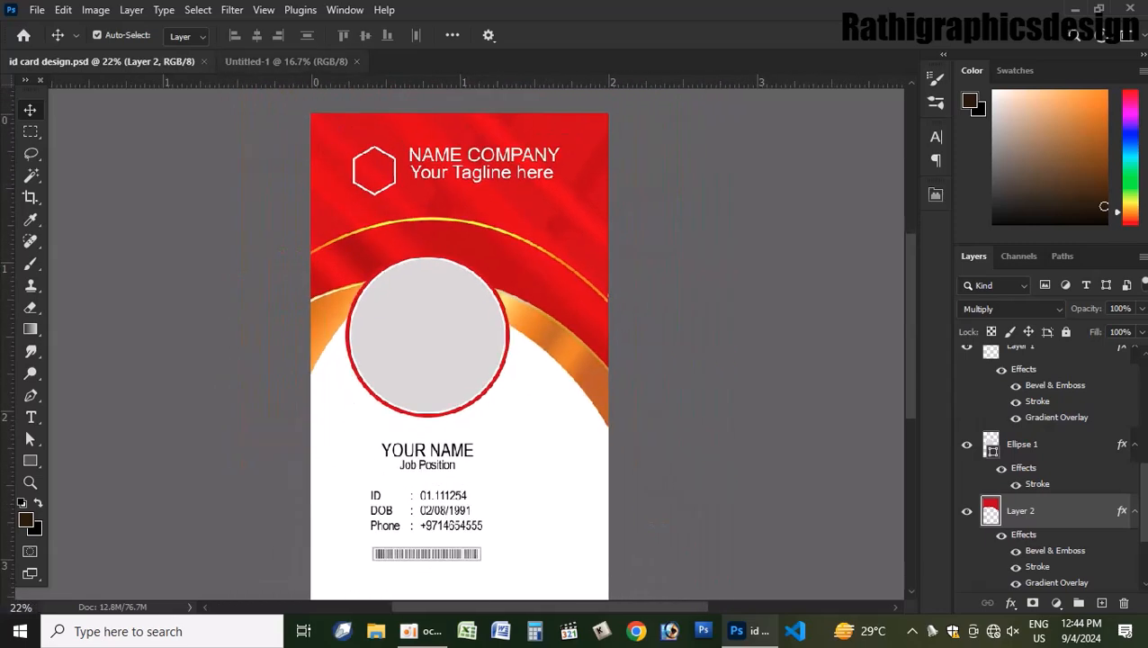
{"action": "key", "text": "ctrl+Tab"}
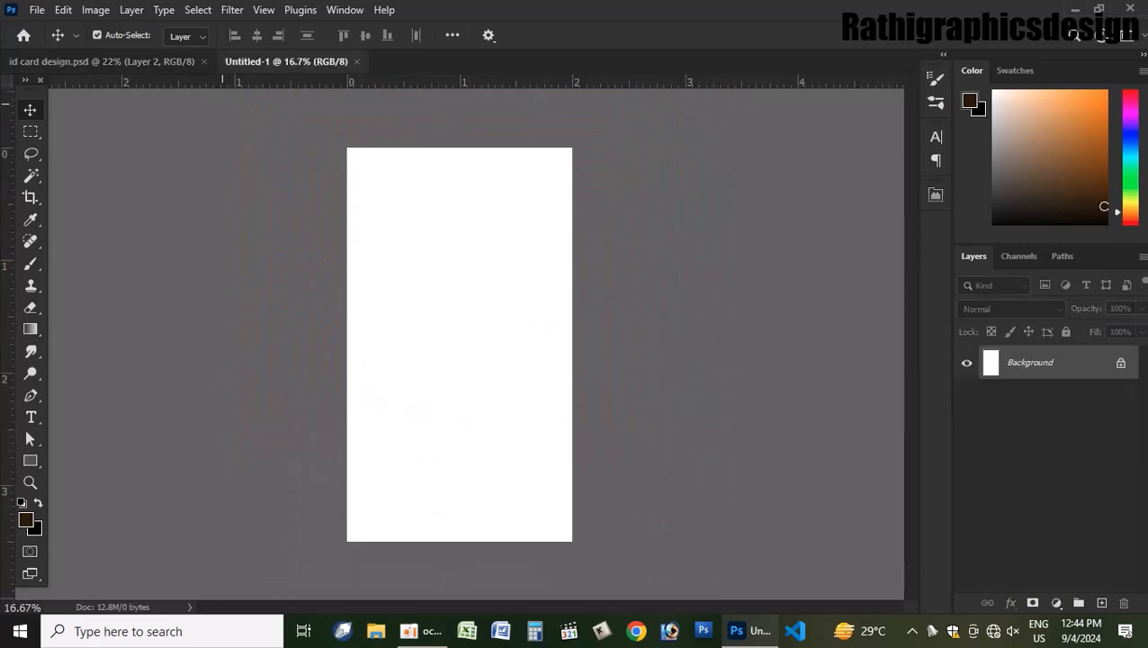
{"action": "key", "text": "ctrl+Tab"}
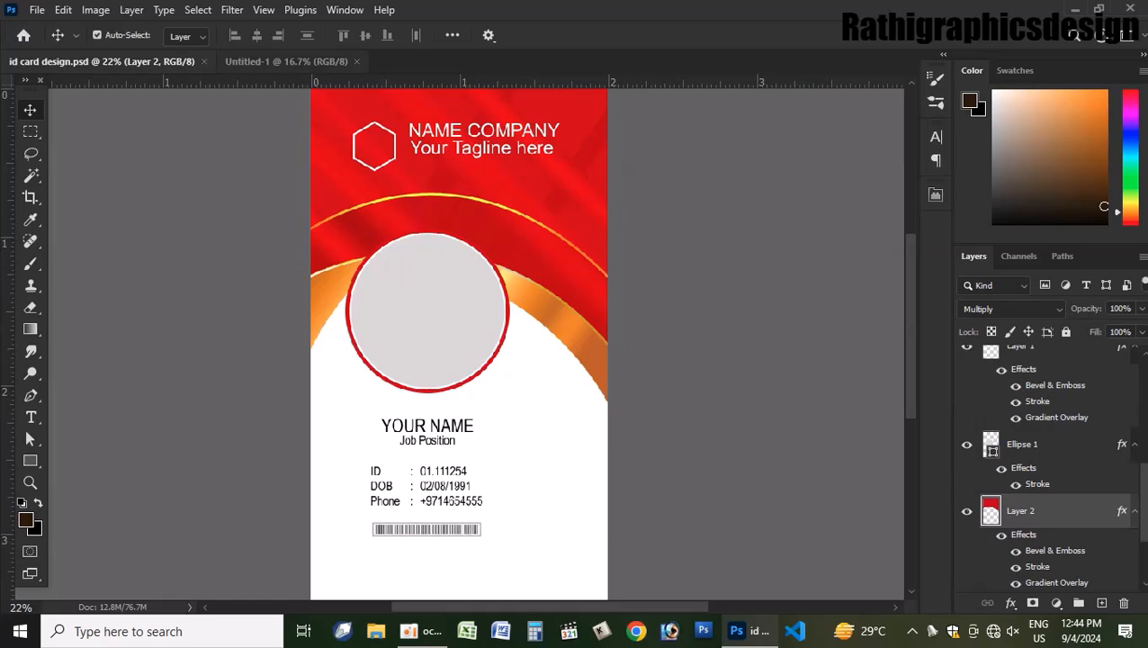
- In the blank document, draw an arched Pen path from about 0.8 inch down the card's left edge to about 1.3 inches down its right edge
{"action": "left_click", "coordinate": [355, 55]}
{"action": "key", "text": "p"}
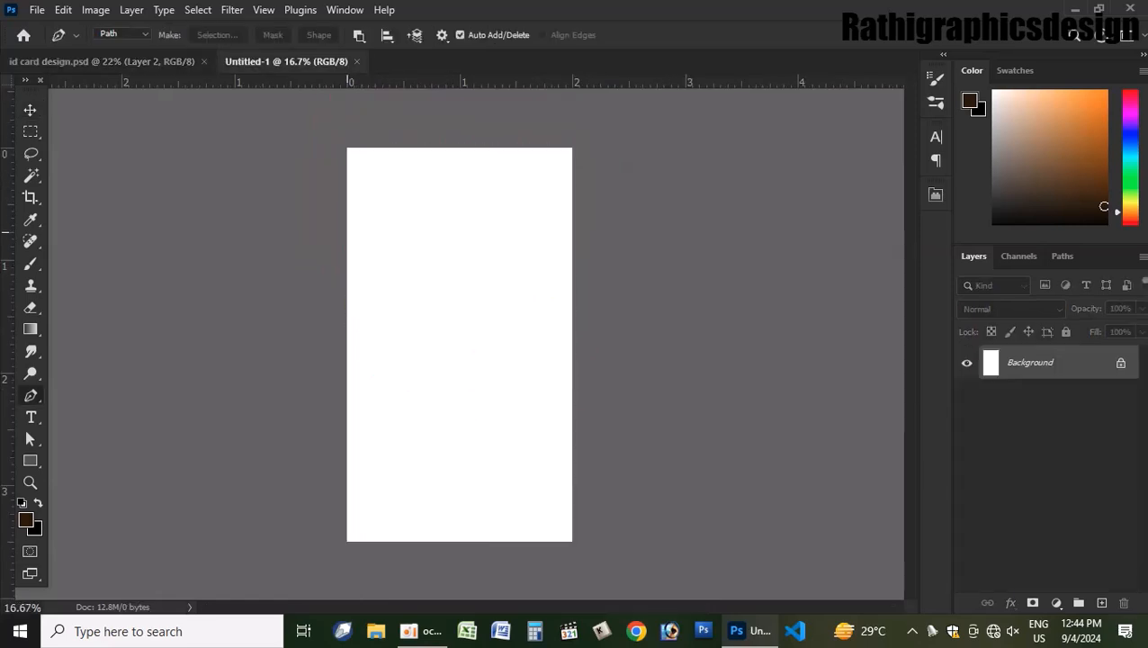
{"action": "left_click", "coordinate": [347, 239]}
{"action": "left_click_drag", "start_coordinate": [572, 296], "coordinate": [615, 383]}
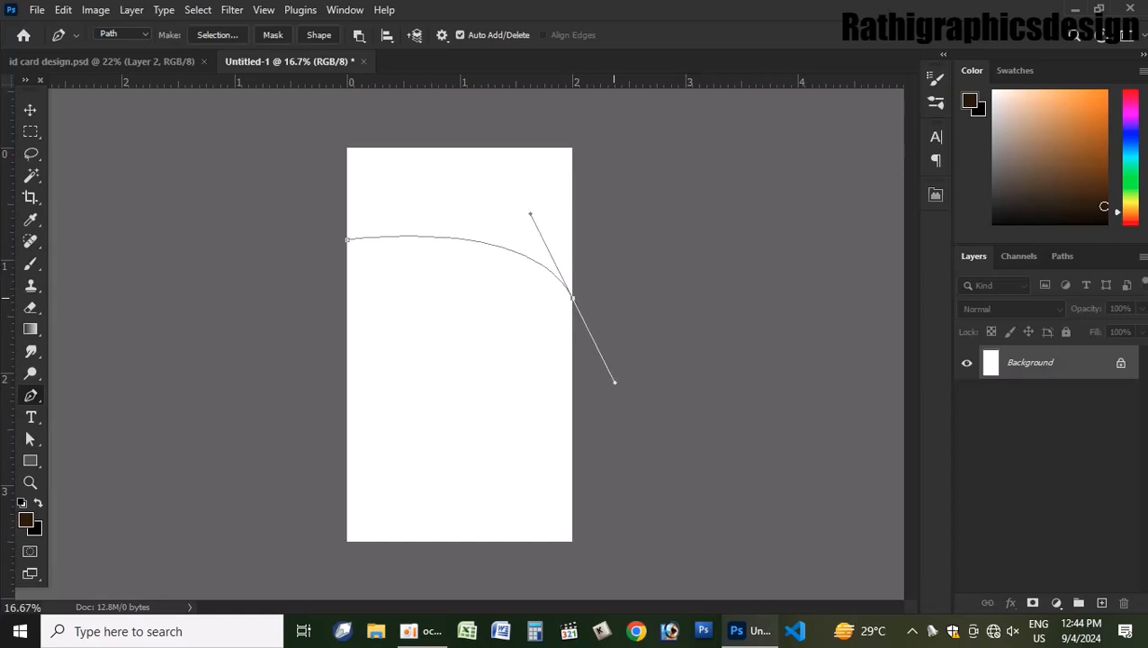
{"action": "left_click", "coordinate": [573, 297], "text": "alt"}
{"action": "left_click_drag", "start_coordinate": [531, 215], "coordinate": [505, 168]}
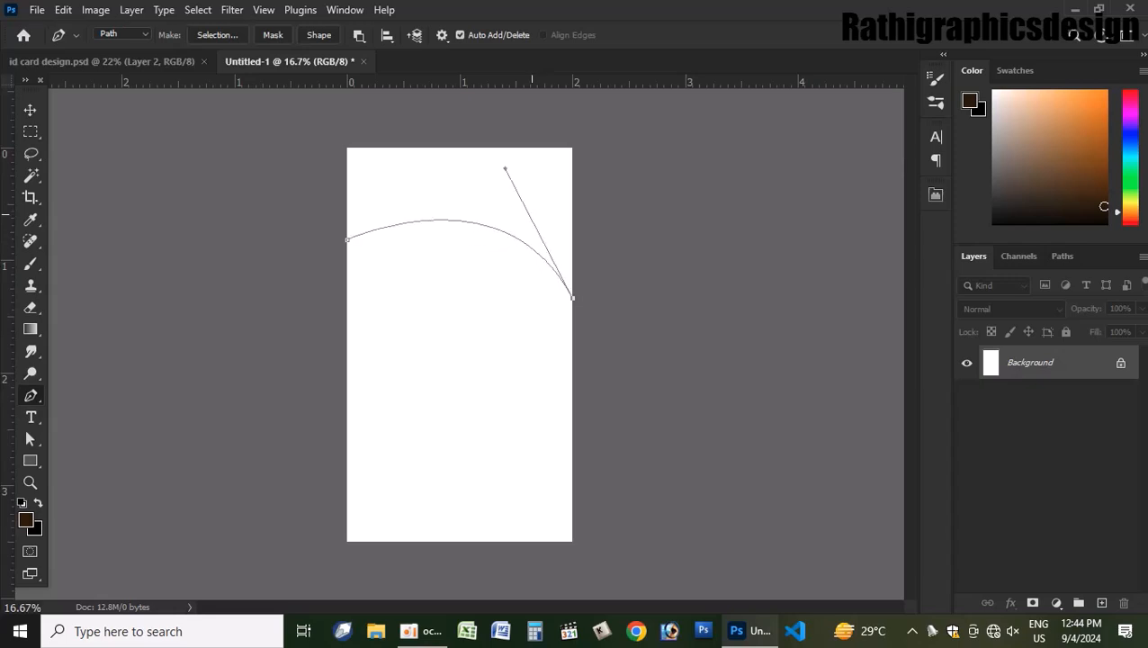
- Extend the path outside the canvas around the card's top, load it as a selection, and invert it to select the area above the curve
{"action": "left_click", "coordinate": [644, 257]}
{"action": "left_click", "coordinate": [638, 128]}
{"action": "left_click", "coordinate": [508, 112]}
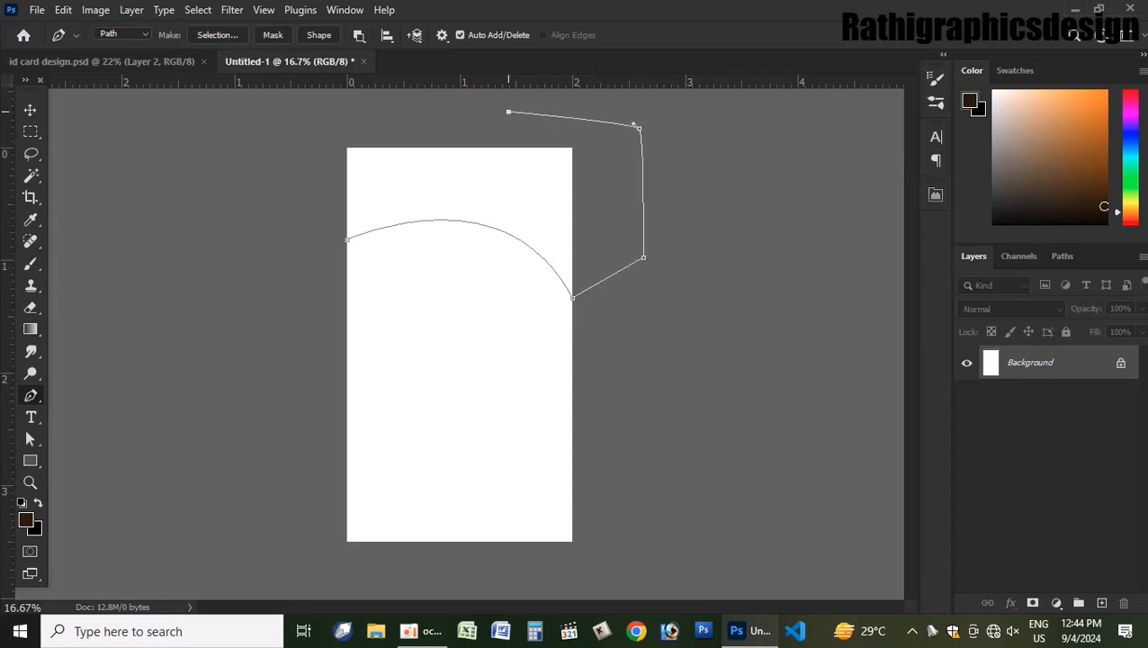
{"action": "left_click", "coordinate": [280, 142]}
{"action": "left_click", "coordinate": [326, 221]}
{"action": "key", "text": "ctrl+Return"}
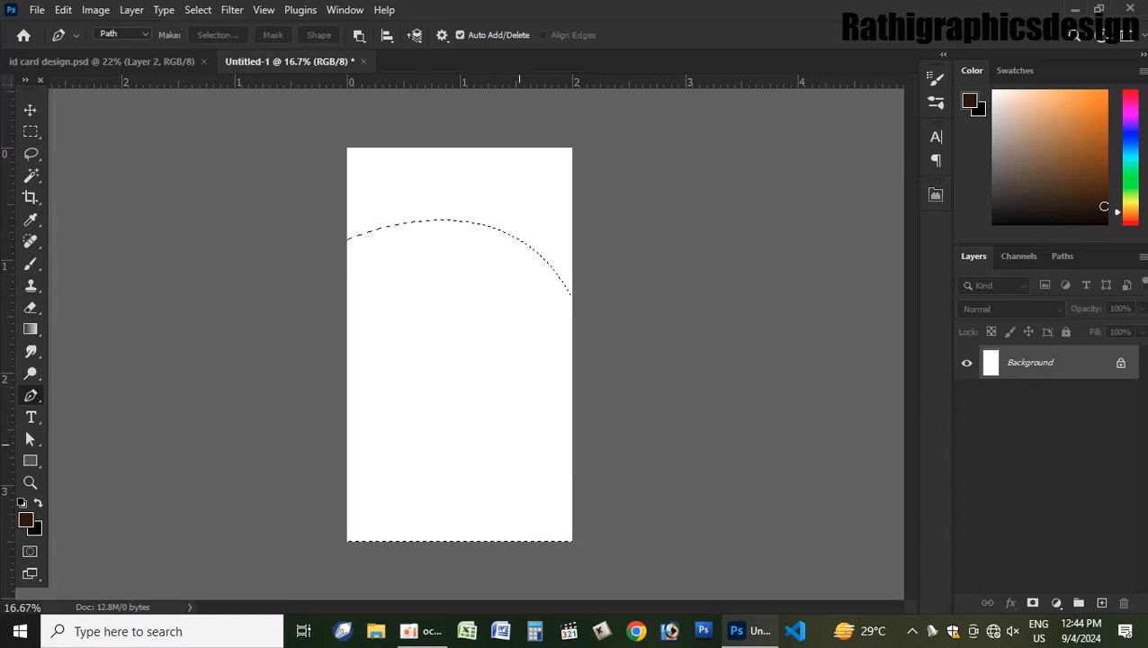
{"action": "key", "text": "ctrl+shift+i"}
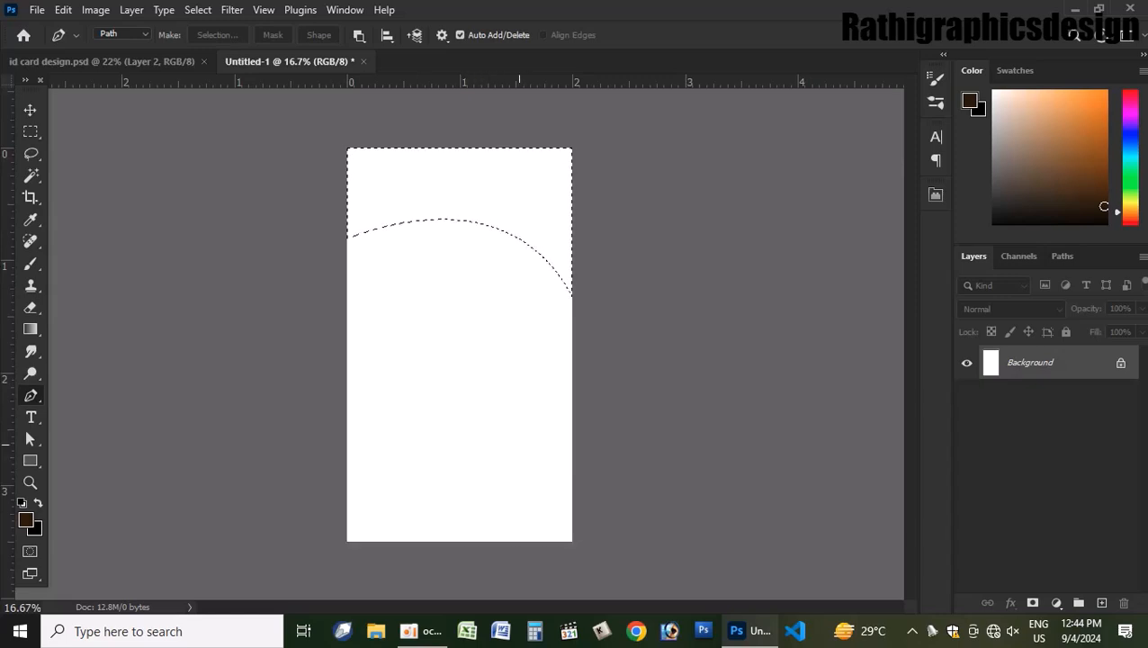
- Create a new layer, fill the selected area above the curve with bright red, and deselect
{"action": "key", "text": "ctrl+shift+n"}
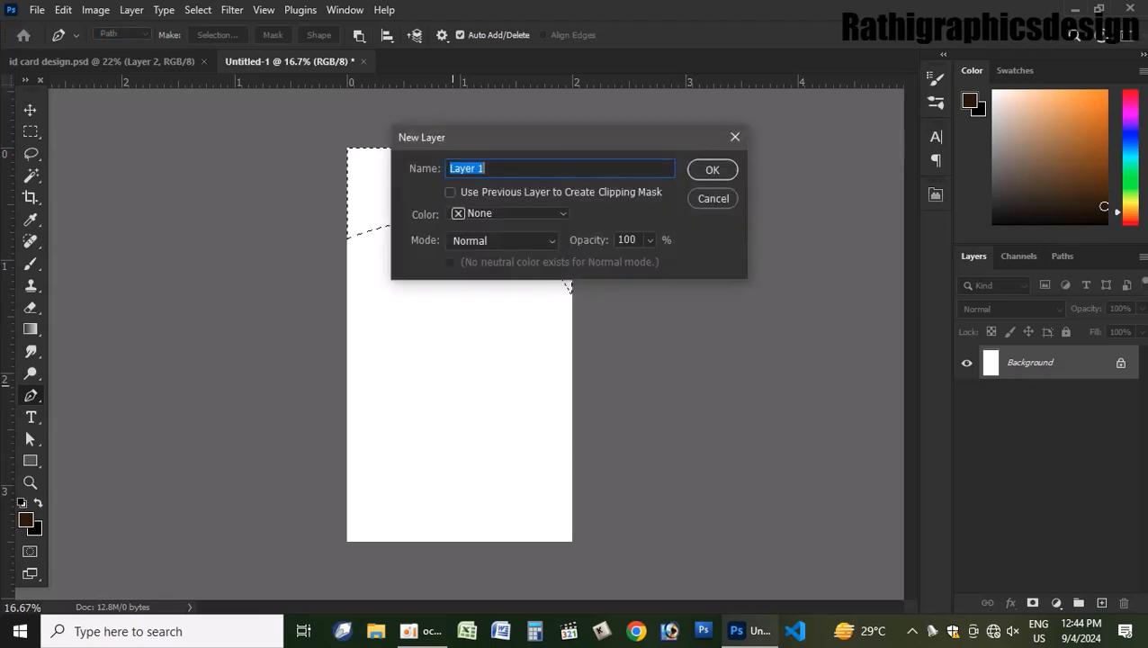
{"action": "key", "text": "Return"}
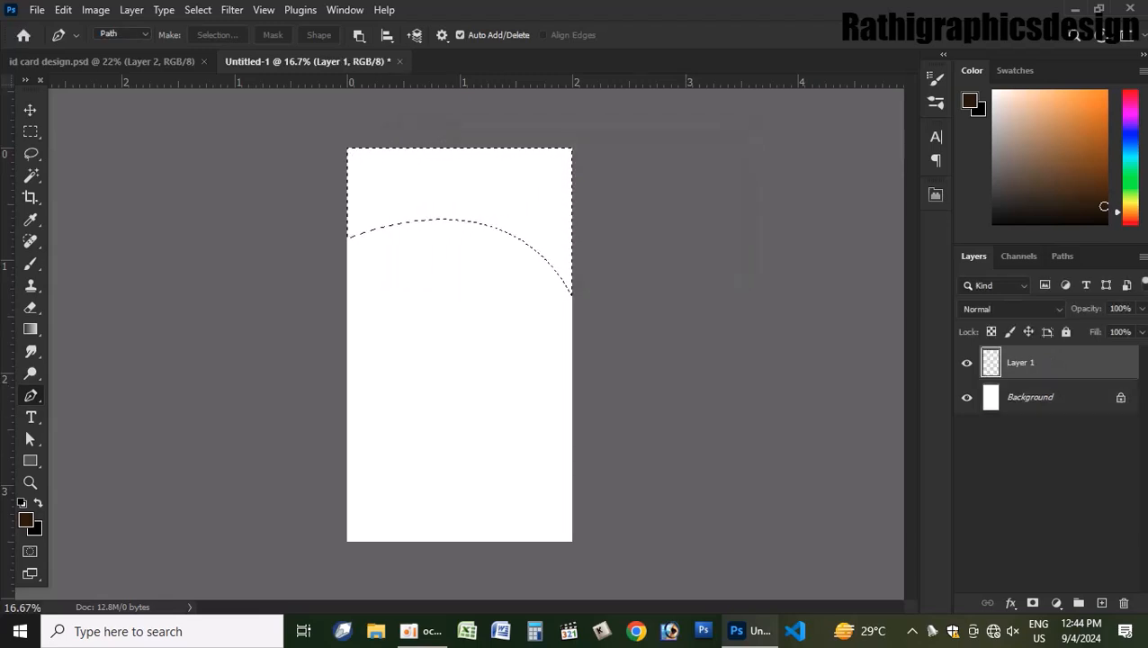
{"action": "left_click", "coordinate": [1093, 103]}
{"action": "left_click", "coordinate": [1130, 92]}
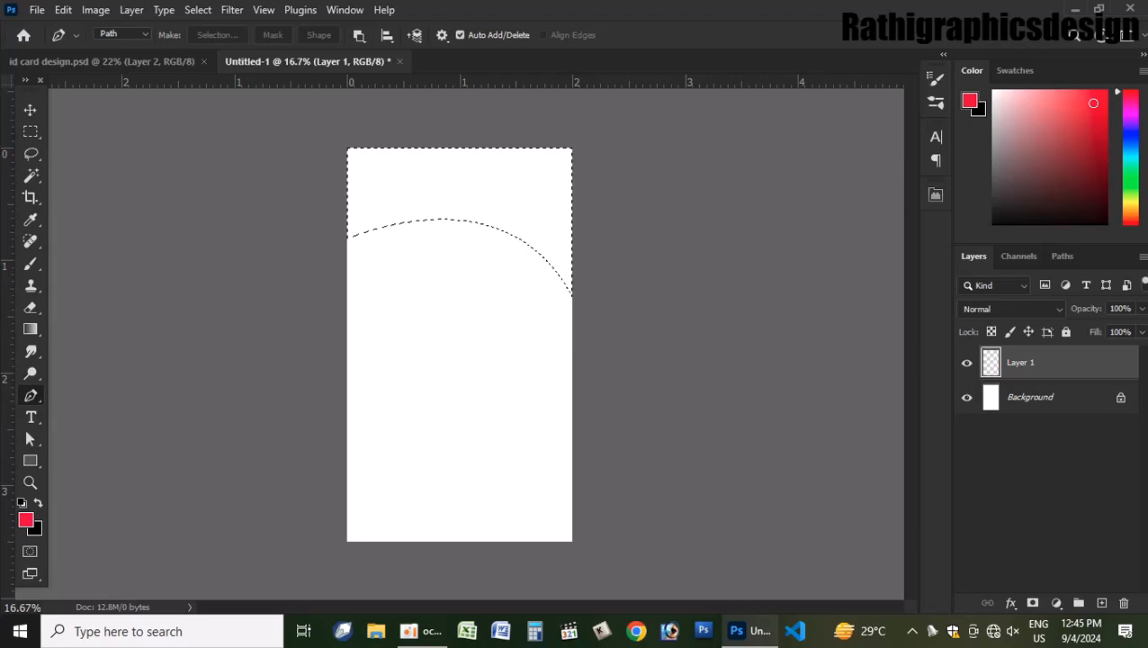
{"action": "left_click", "coordinate": [1106, 92]}
{"action": "key", "text": "alt+BackSpace"}
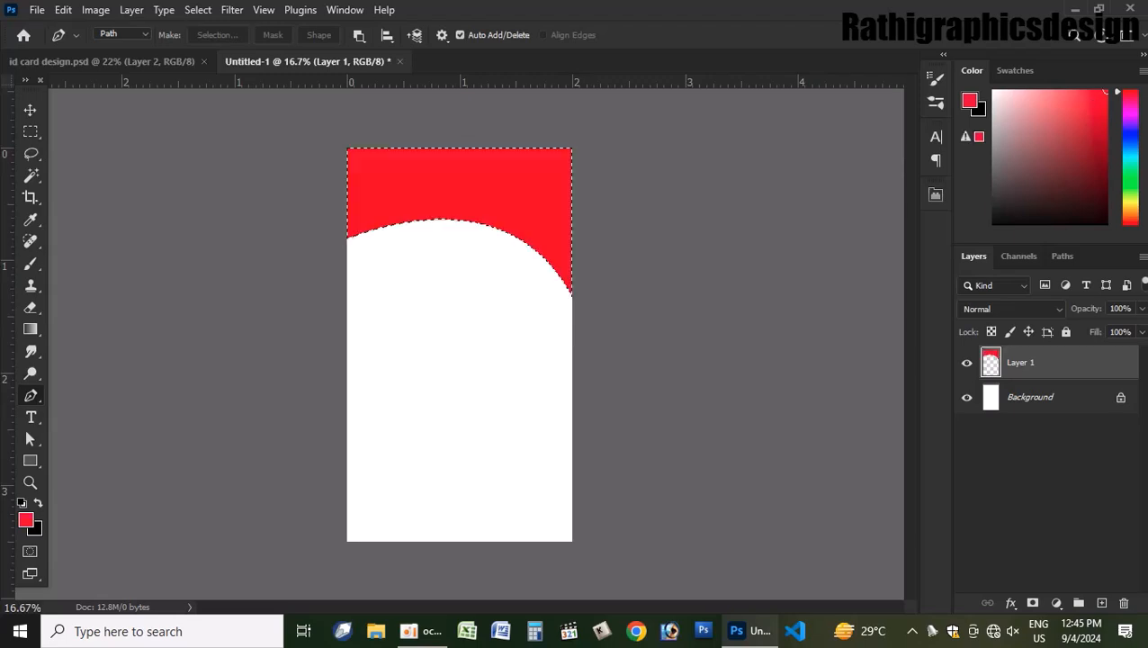
{"action": "key", "text": "ctrl+d"}
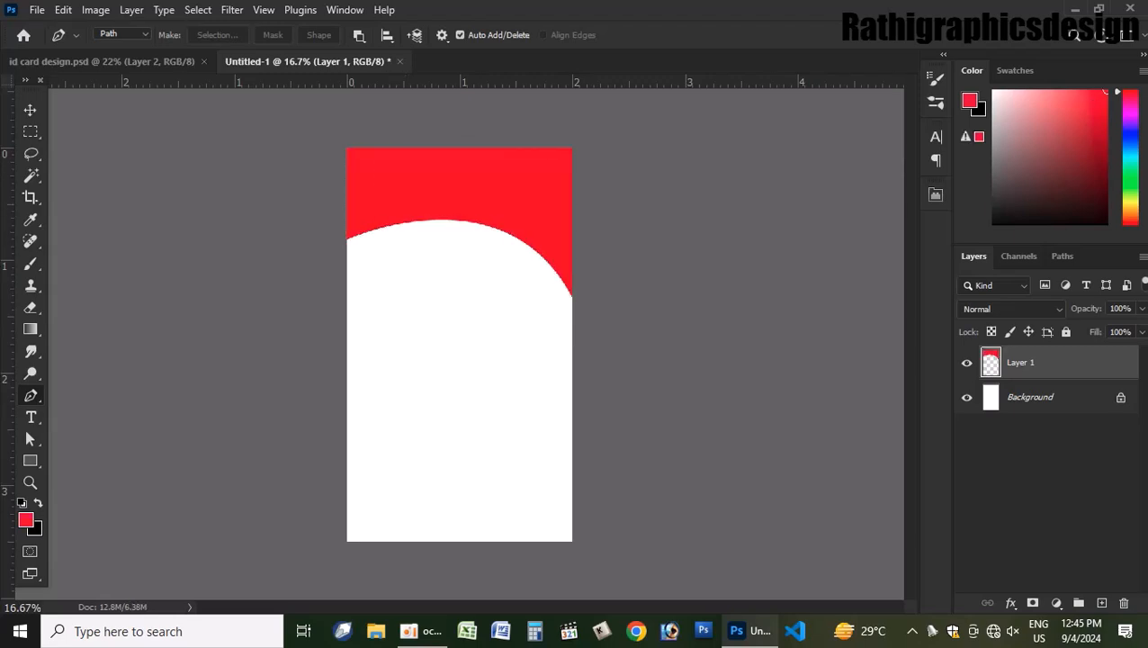
- Draw a second arched Pen path below the red area, from about 1 inch down the left edge to about 1.9 inches down the right edge
{"action": "left_click", "coordinate": [144, 62]}
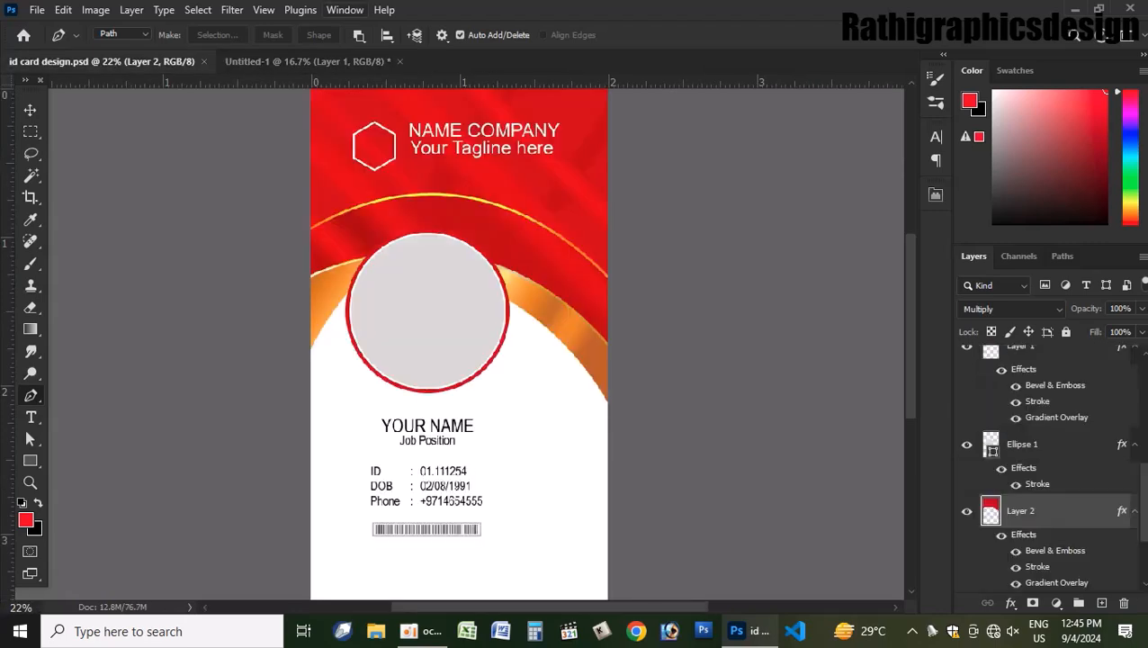
{"action": "left_click", "coordinate": [308, 62]}
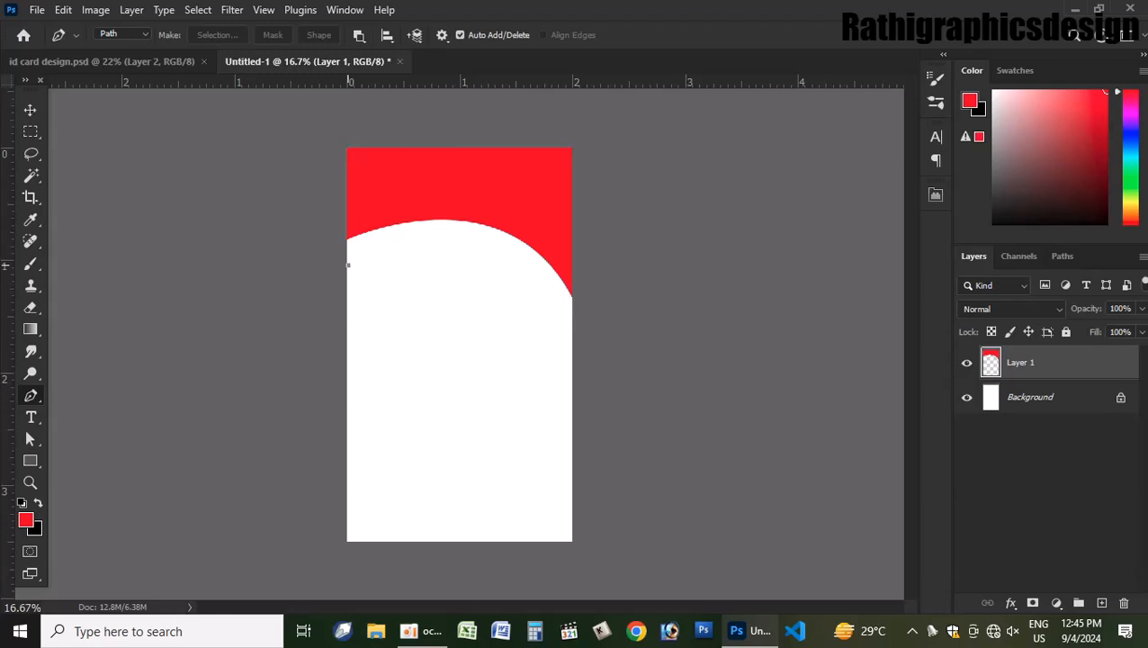
{"action": "left_click_drag", "start_coordinate": [570, 345], "coordinate": [614, 433]}
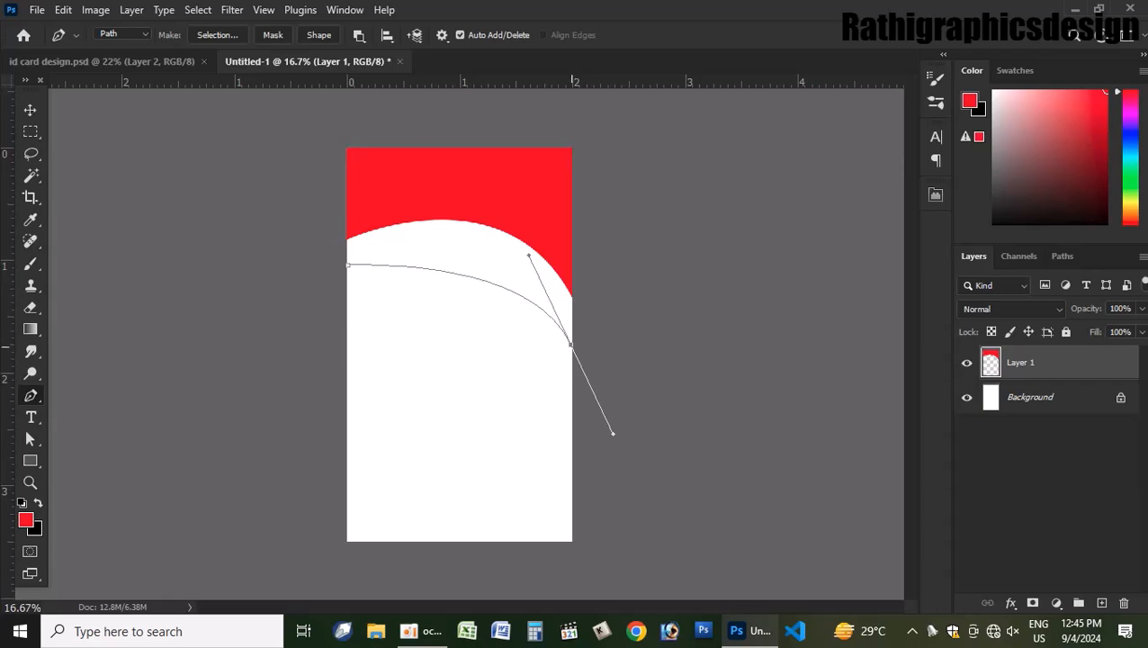
{"action": "left_click", "coordinate": [570, 344], "text": "alt"}
{"action": "left_click_drag", "start_coordinate": [529, 255], "coordinate": [468, 194]}
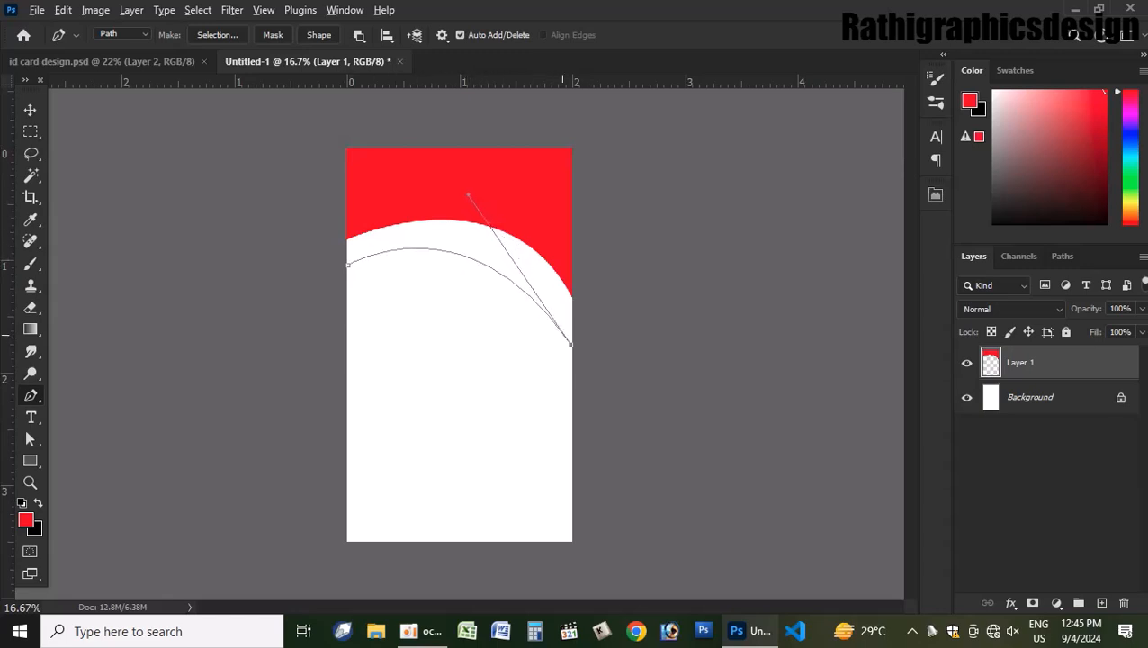
{"action": "mouse_move", "coordinate": [468, 195]}
{"action": "left_mouse_down"}
{"action": "mouse_move", "coordinate": [487, 236]}
{"action": "mouse_move", "coordinate": [479, 194]}
{"action": "left_mouse_up"}
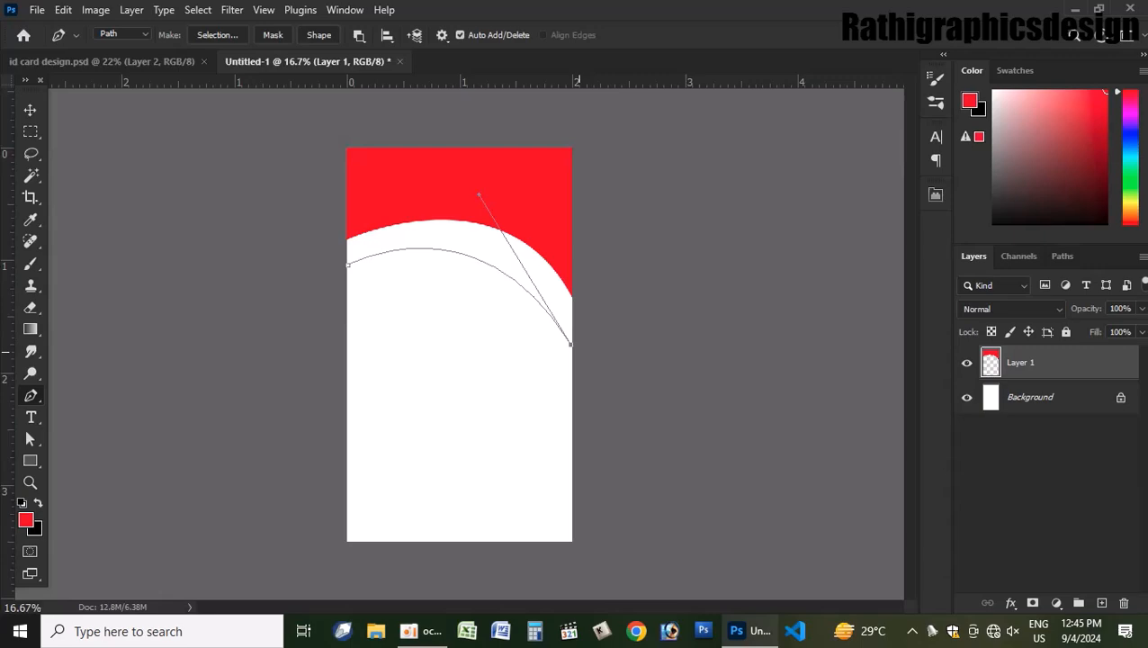
{"action": "key", "text": "ctrl+shift+a"}
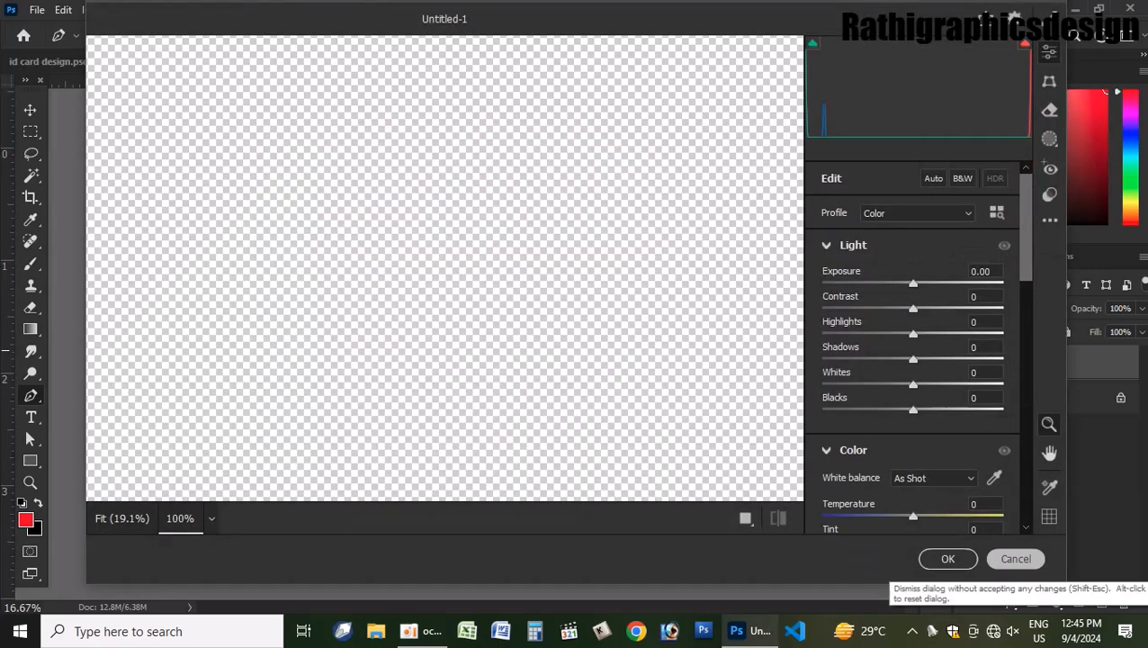
{"action": "left_click", "coordinate": [1016, 559]}
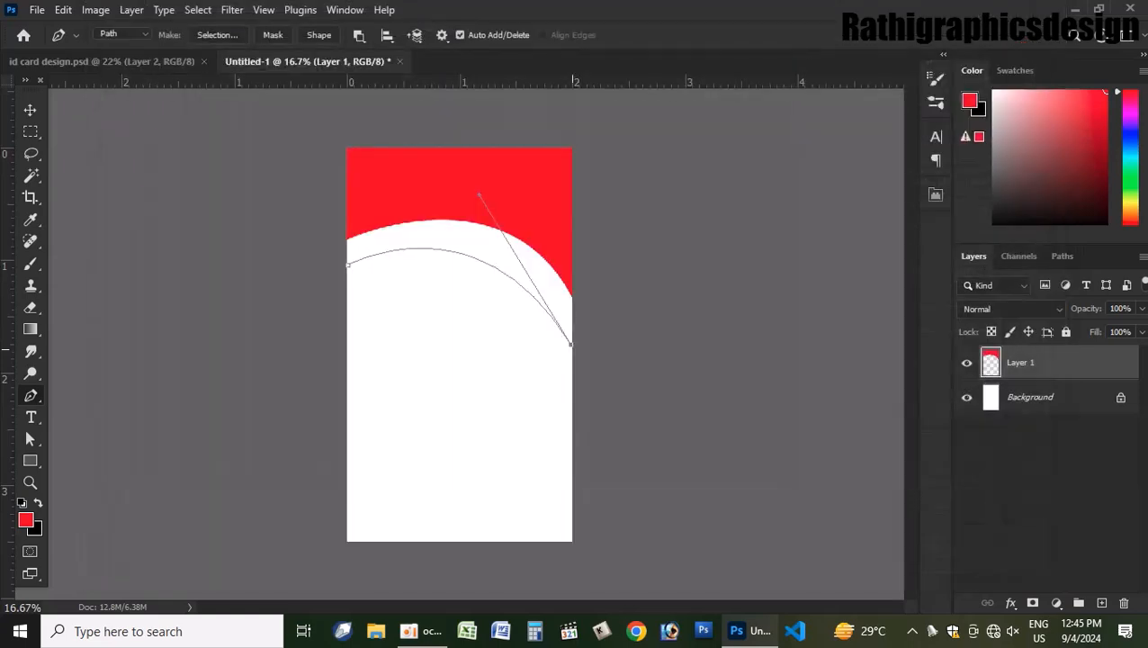
{"action": "left_click_drag", "start_coordinate": [571, 343], "coordinate": [573, 359]}
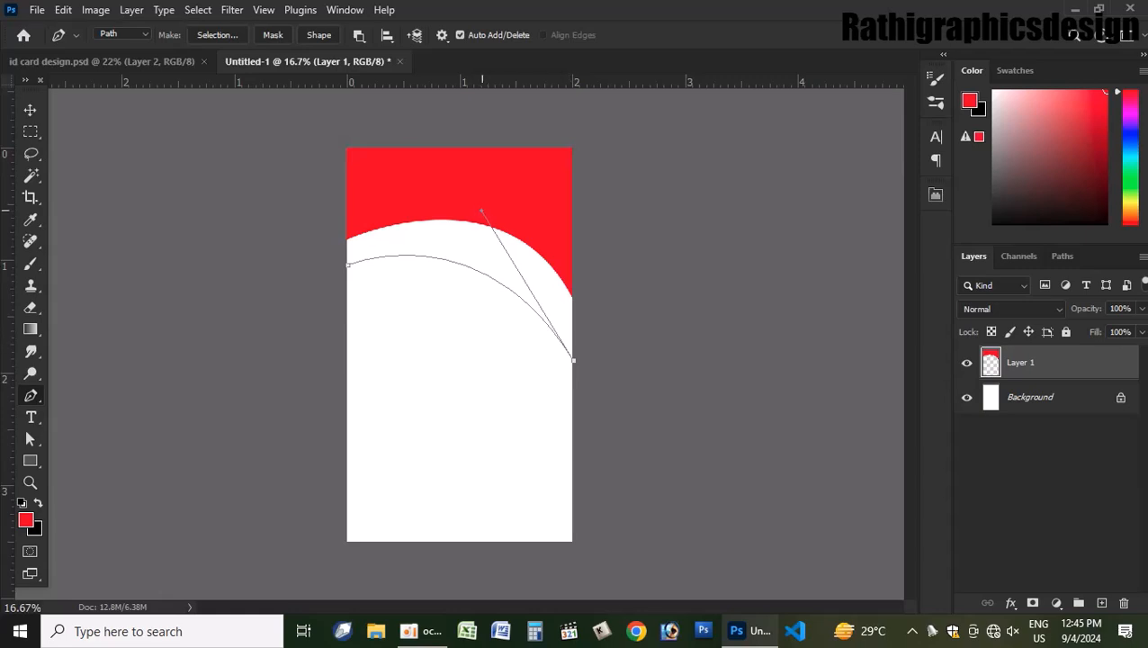
{"action": "mouse_move", "coordinate": [481, 211]}
{"action": "left_mouse_down"}
{"action": "mouse_move", "coordinate": [487, 196]}
{"action": "mouse_move", "coordinate": [501, 209]}
{"action": "mouse_move", "coordinate": [499, 199]}
{"action": "left_mouse_up"}
- Extend the second path outside the canvas around the card's top and load it as a selection
{"action": "left_click_drag", "start_coordinate": [573, 359], "coordinate": [671, 251]}
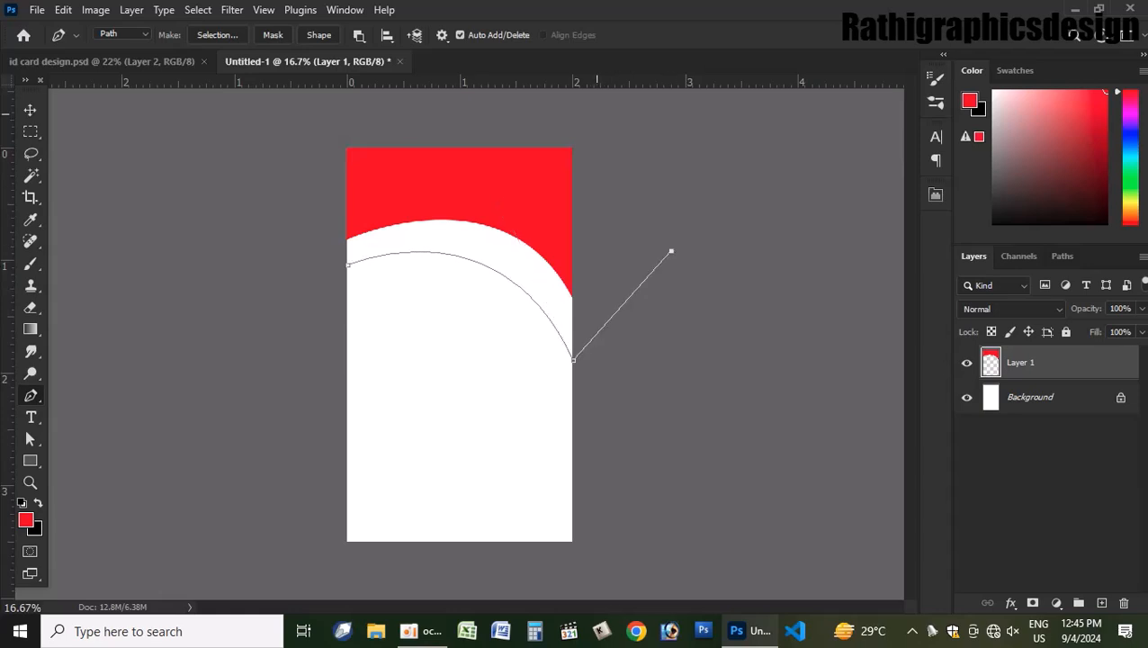
{"action": "left_click", "coordinate": [596, 114]}
{"action": "left_click", "coordinate": [233, 119]}
{"action": "left_click", "coordinate": [255, 224]}
{"action": "key", "text": "ctrl+Return"}
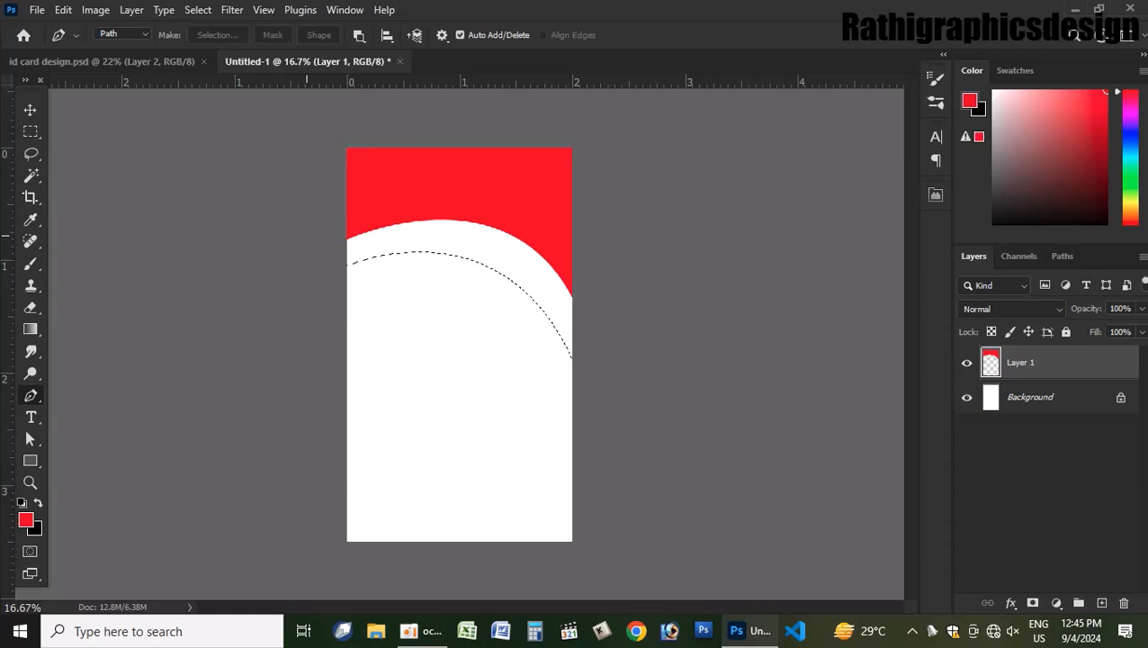
- Create another new layer and fill the selection below the second curve with red
{"action": "key", "text": "ctrl+shift+n"}
{"action": "key", "text": "Return"}
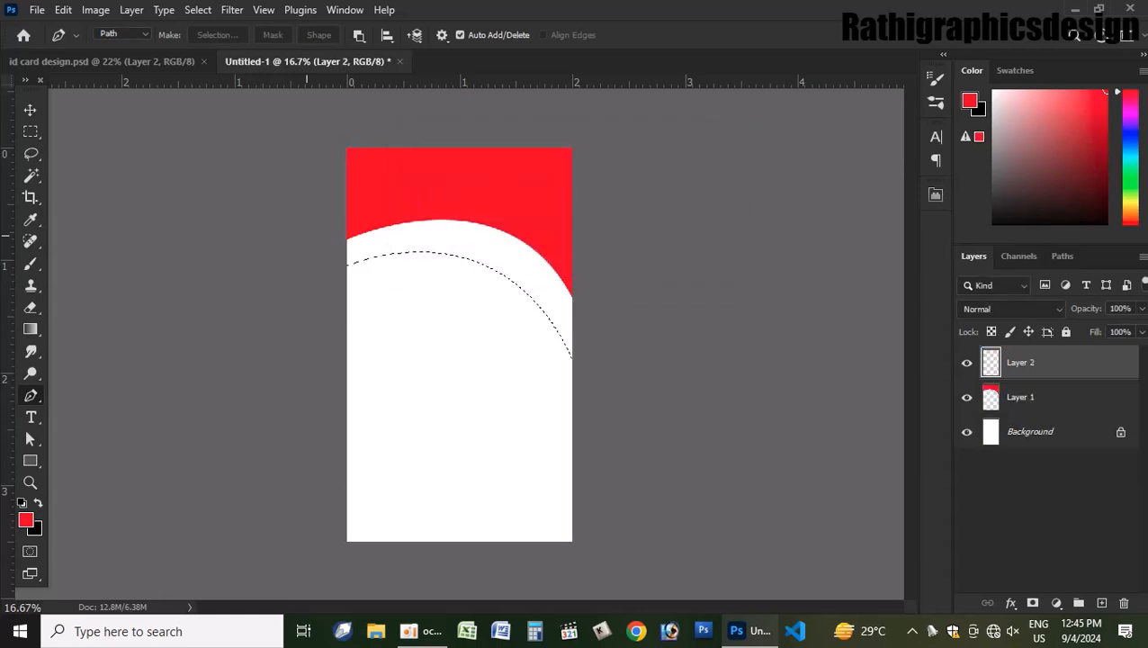
{"action": "key", "text": "alt+BackSpace"}
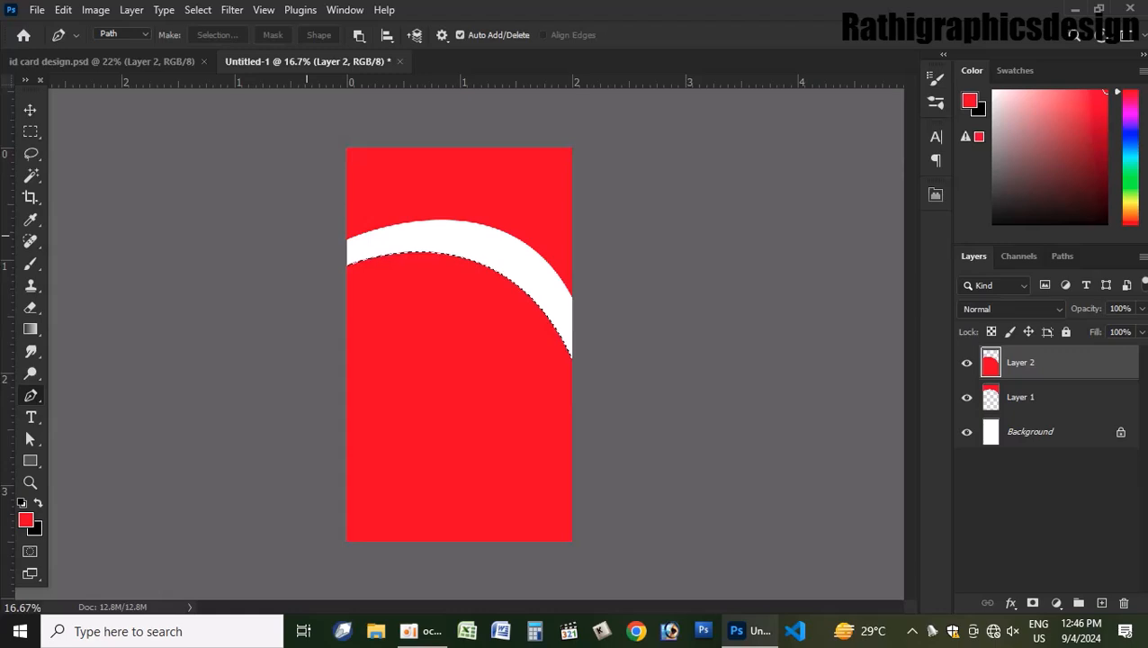
- Undo the last fill, invert the selection, and fill the area above the second curve with dark red
{"action": "key", "text": "ctrl+z"}
{"action": "key", "text": "ctrl+shift+i"}
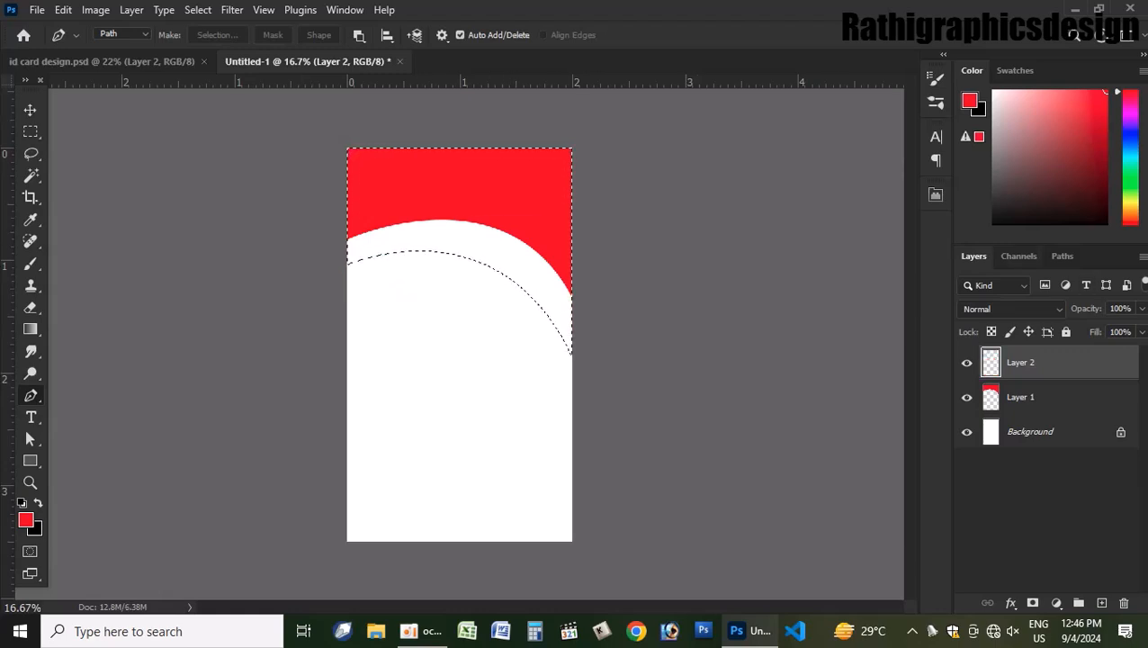
{"action": "left_click", "coordinate": [1096, 130]}
{"action": "key", "text": "alt+BackSpace"}
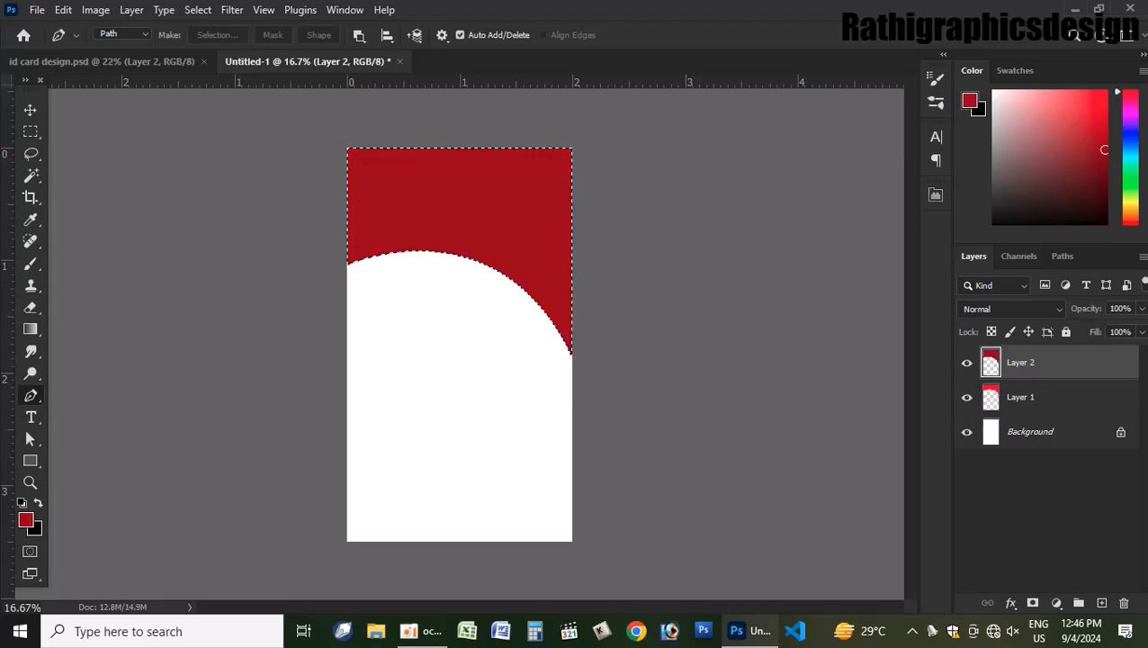
- Deselect and send the dark red layer below the bright red layer
{"action": "key", "text": "ctrl+d"}
{"action": "key", "text": "alt+shift"}
{"action": "key", "text": "ctrl+bracketleft"}
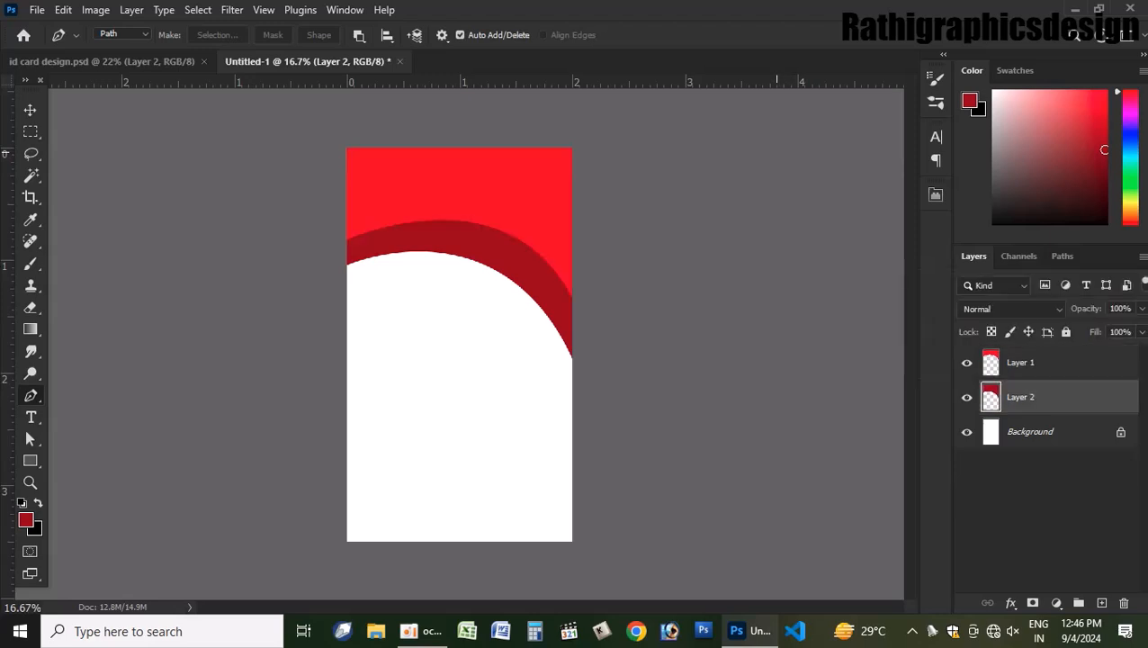
- Following the finished card, draw an arched Pen path from about 1.5 inches down the left edge to just beyond the card's right edge
{"action": "left_click", "coordinate": [108, 61]}
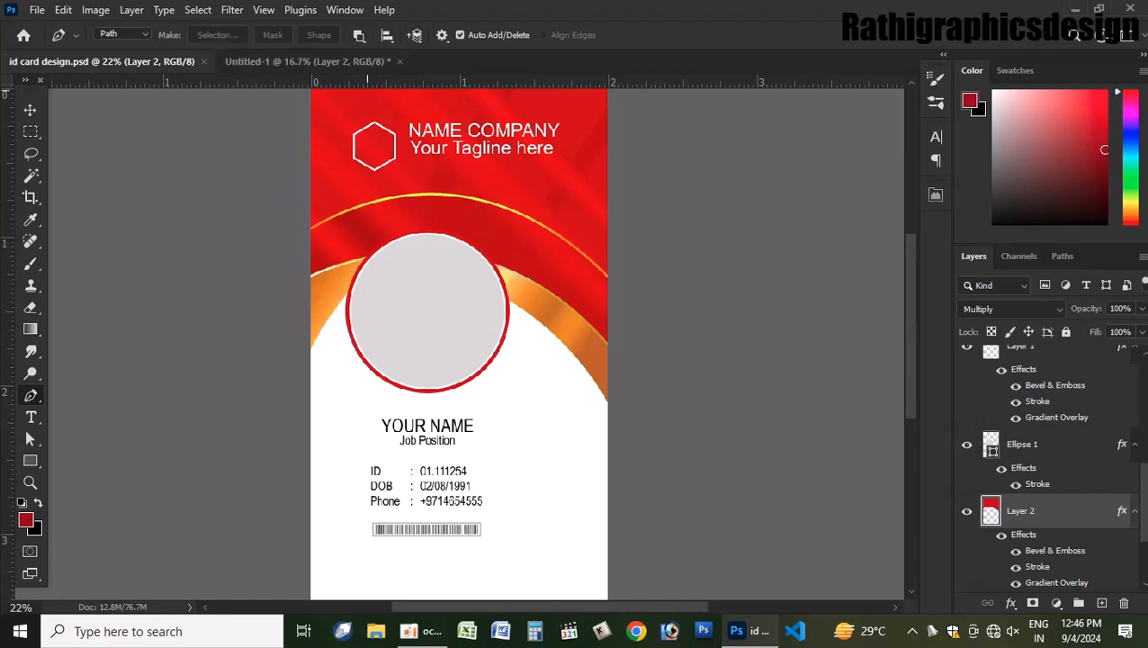
{"action": "left_click", "coordinate": [306, 62]}
{"action": "left_click", "coordinate": [348, 320]}
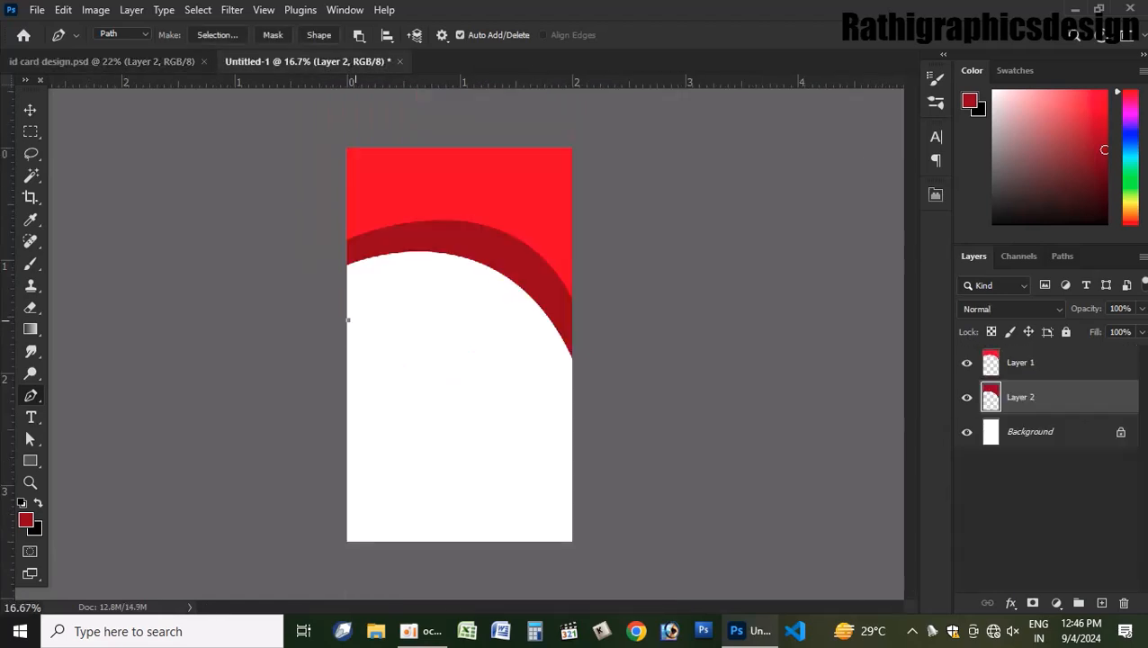
{"action": "left_click", "coordinate": [108, 61]}
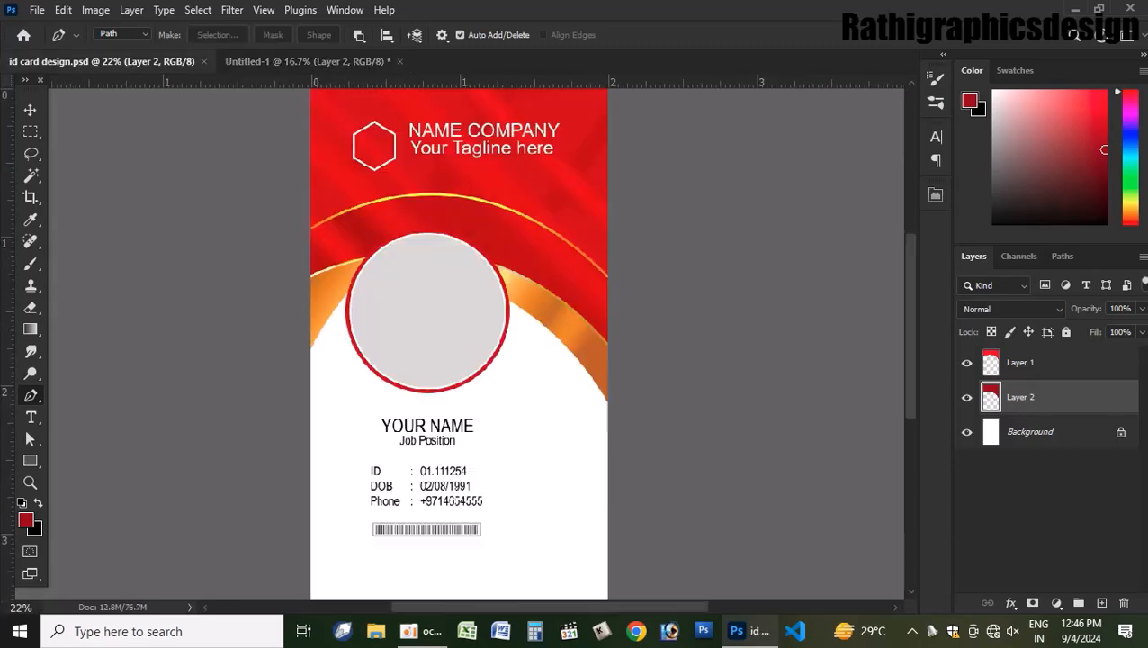
{"action": "left_click", "coordinate": [306, 61]}
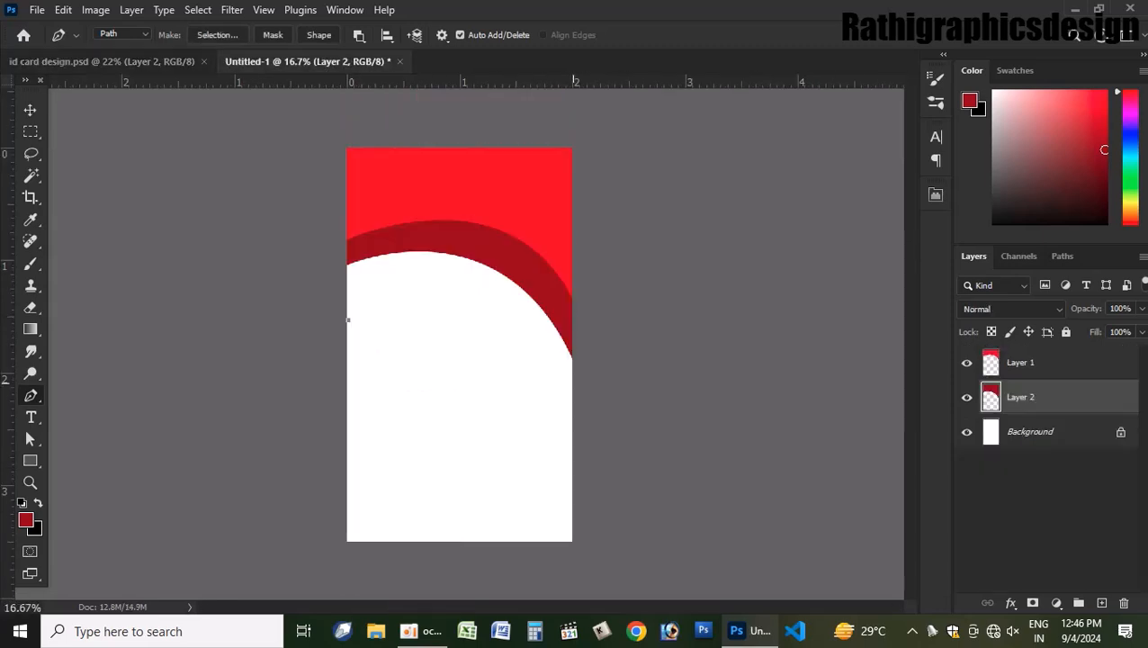
{"action": "left_click_drag", "start_coordinate": [609, 252], "coordinate": [730, 330]}
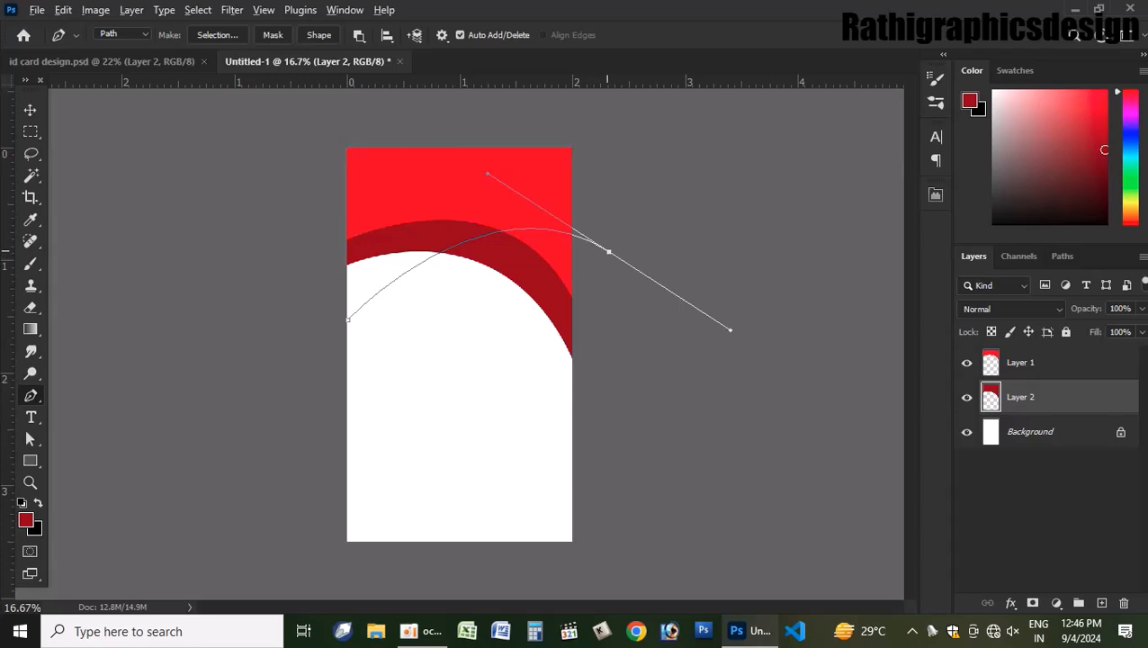
- Extend the third path outside the canvas around the card's top and load it as a selection
{"action": "left_click", "coordinate": [609, 252], "text": "alt"}
{"action": "left_click", "coordinate": [586, 110]}
{"action": "left_click", "coordinate": [296, 110]}
{"action": "left_click", "coordinate": [269, 244]}
{"action": "left_click", "coordinate": [279, 308]}
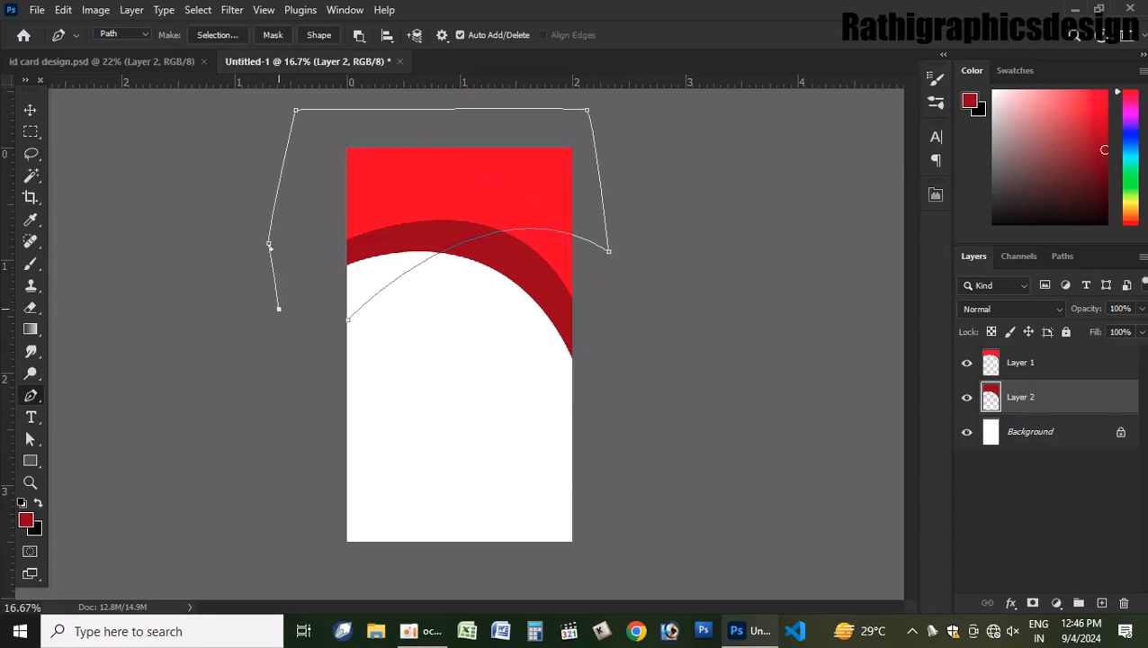
{"action": "key", "text": "ctrl+Return"}
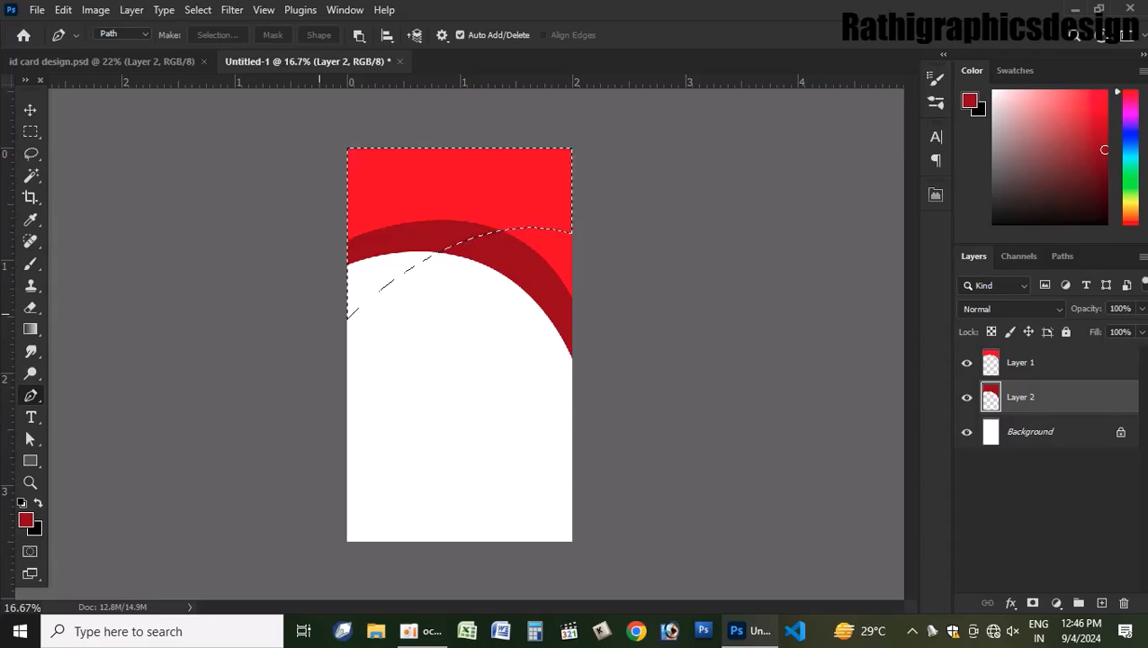
- Create a new layer below the bright red one, fill the selection with golden yellow, and deselect
{"action": "key", "text": "ctrl+shift+n"}
{"action": "key", "text": "Return"}
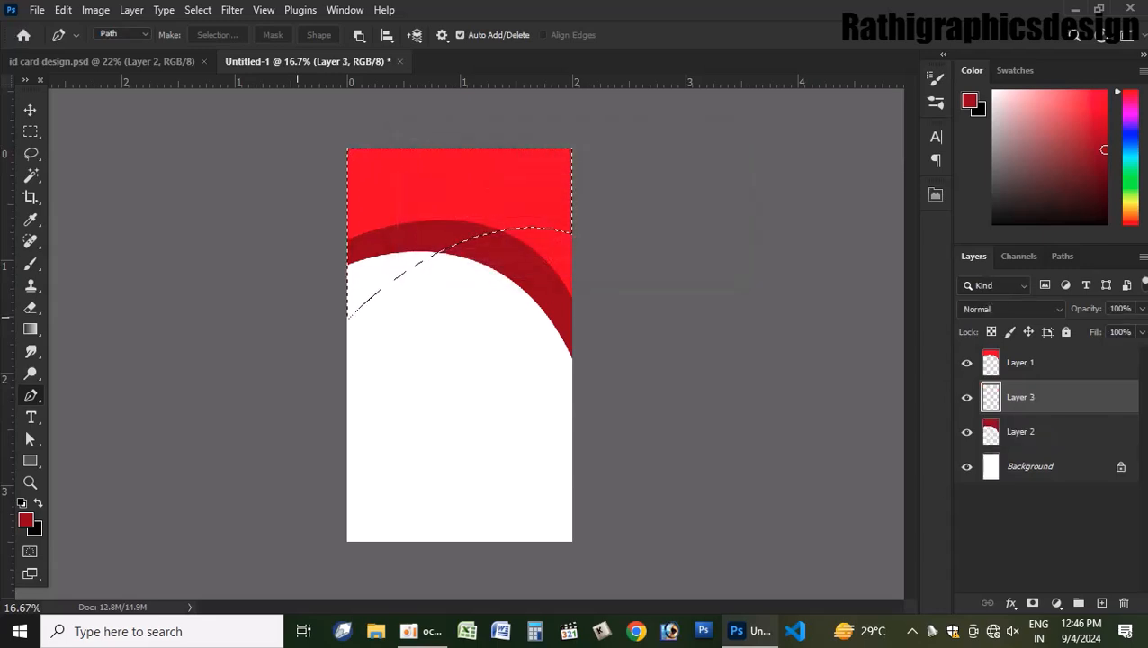
{"action": "left_click", "coordinate": [1130, 202]}
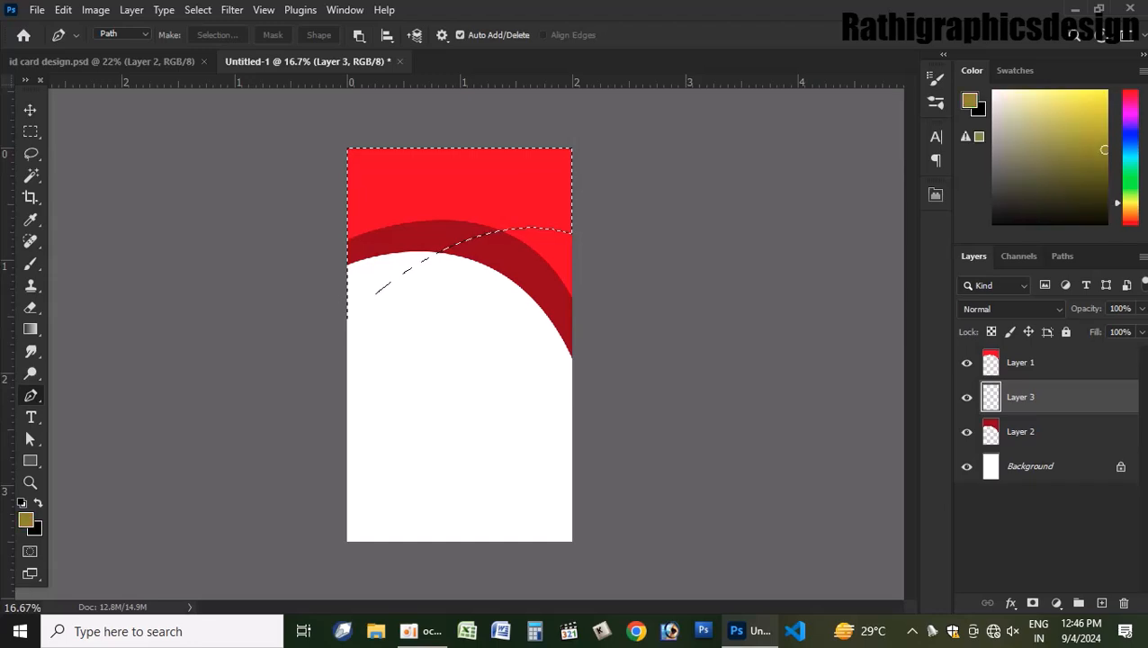
{"action": "left_click_drag", "start_coordinate": [1130, 202], "coordinate": [1130, 205]}
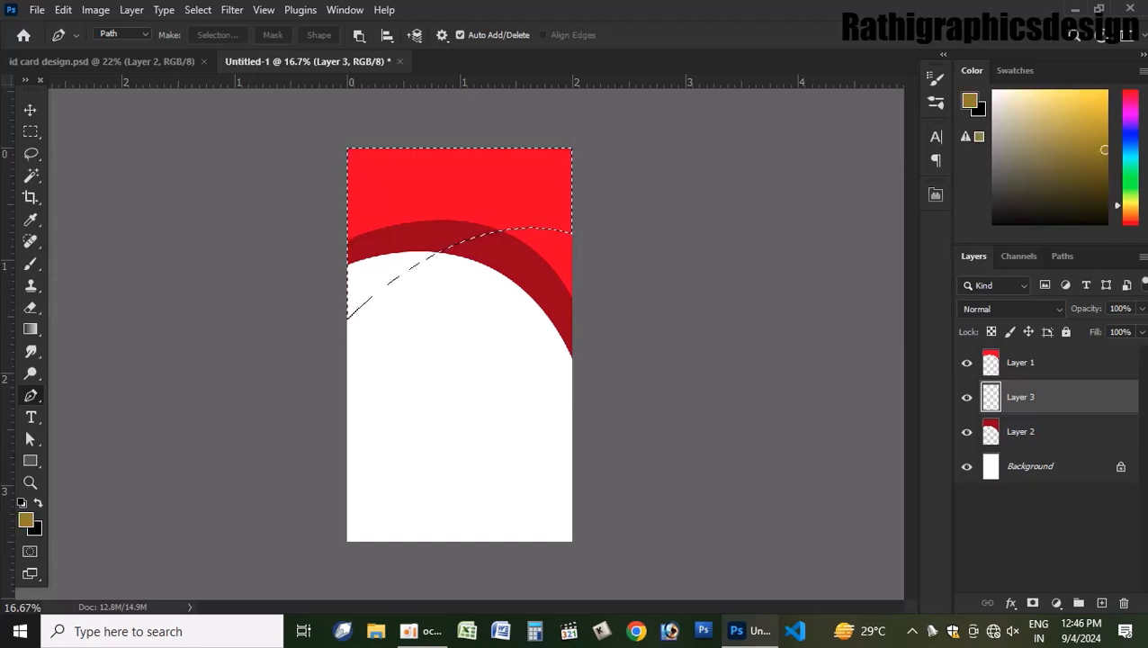
{"action": "left_click", "coordinate": [1106, 93]}
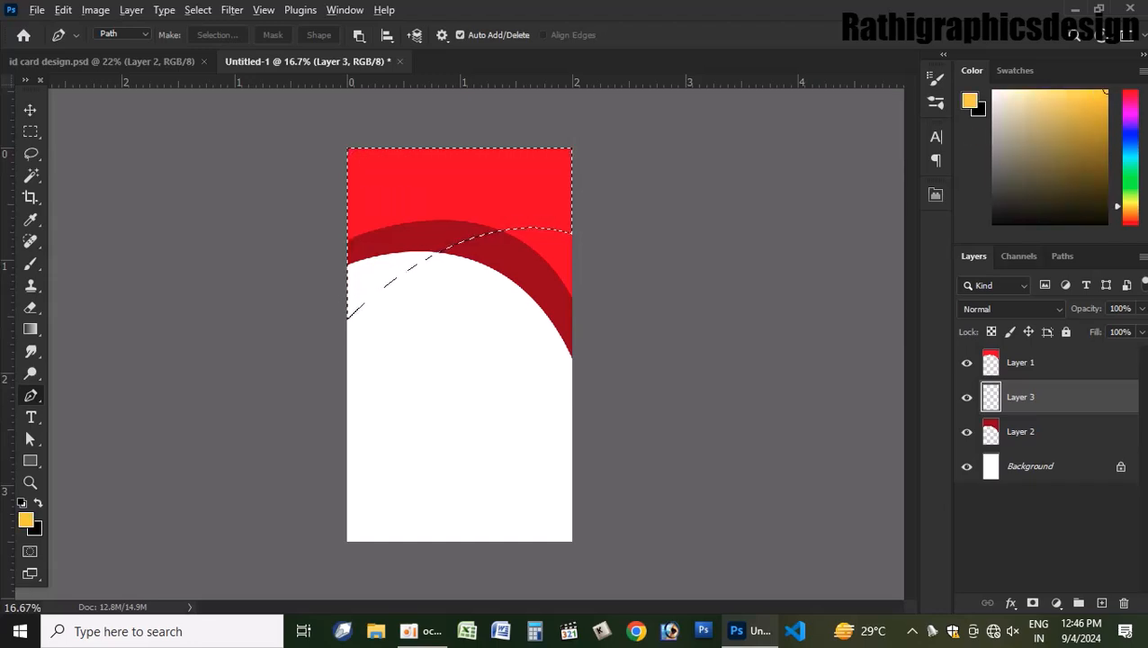
{"action": "key", "text": "alt+BackSpace"}
{"action": "key", "text": "ctrl+d"}
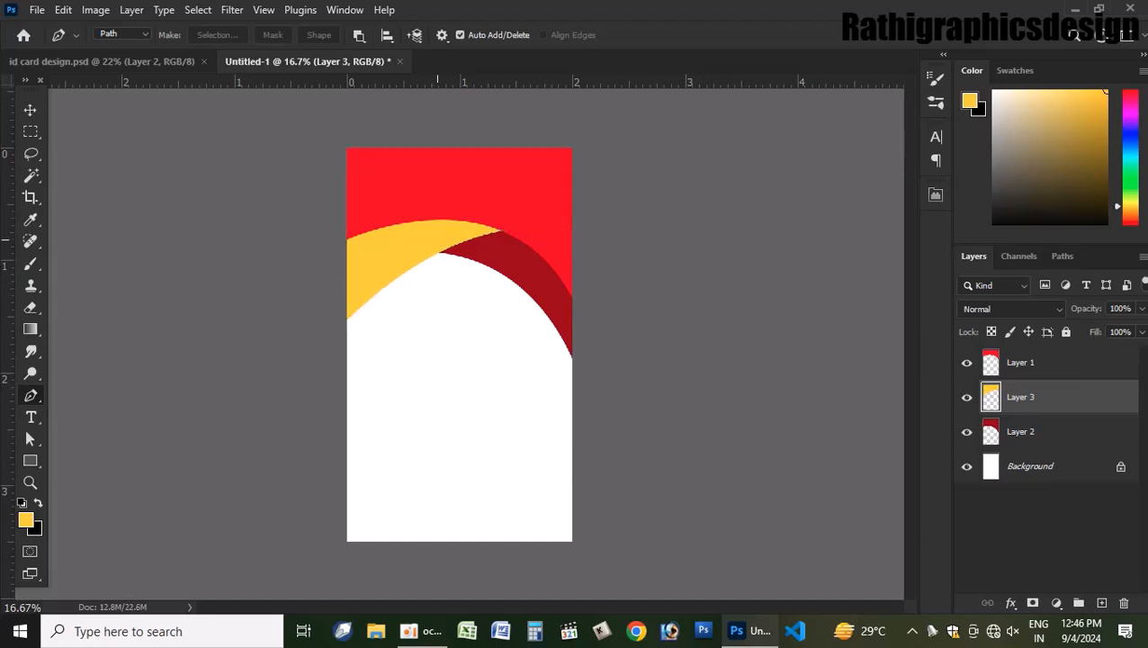
- Compare with the finished card, then duplicate the golden yellow layer and flip the copy horizontally
{"action": "key", "text": "v"}
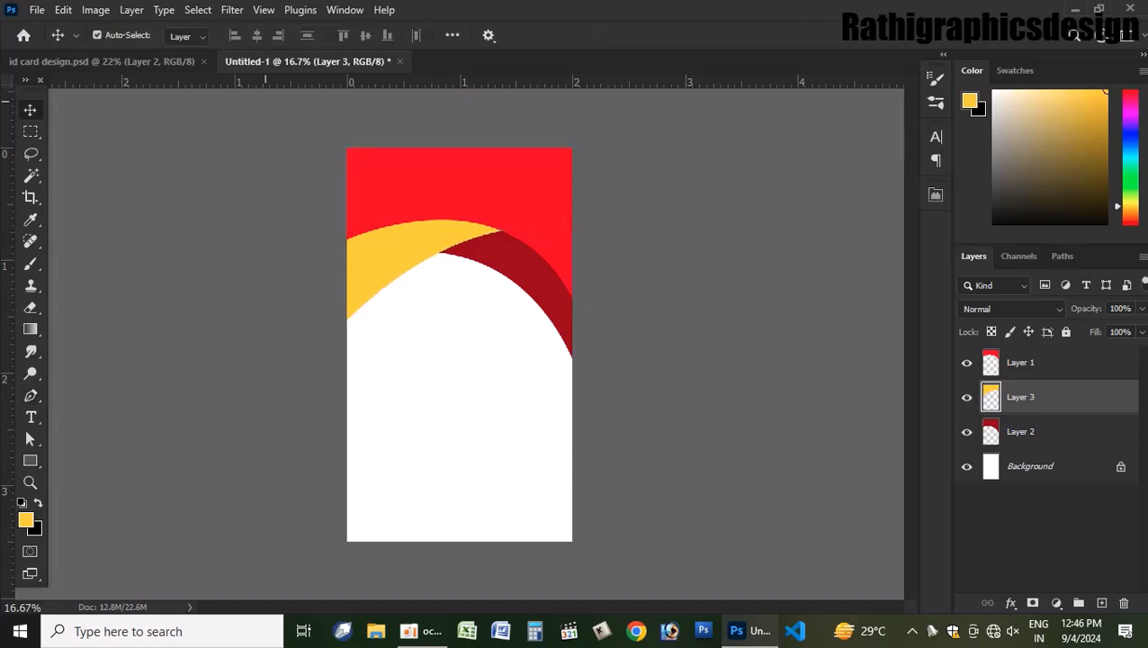
{"action": "left_click", "coordinate": [99, 61]}
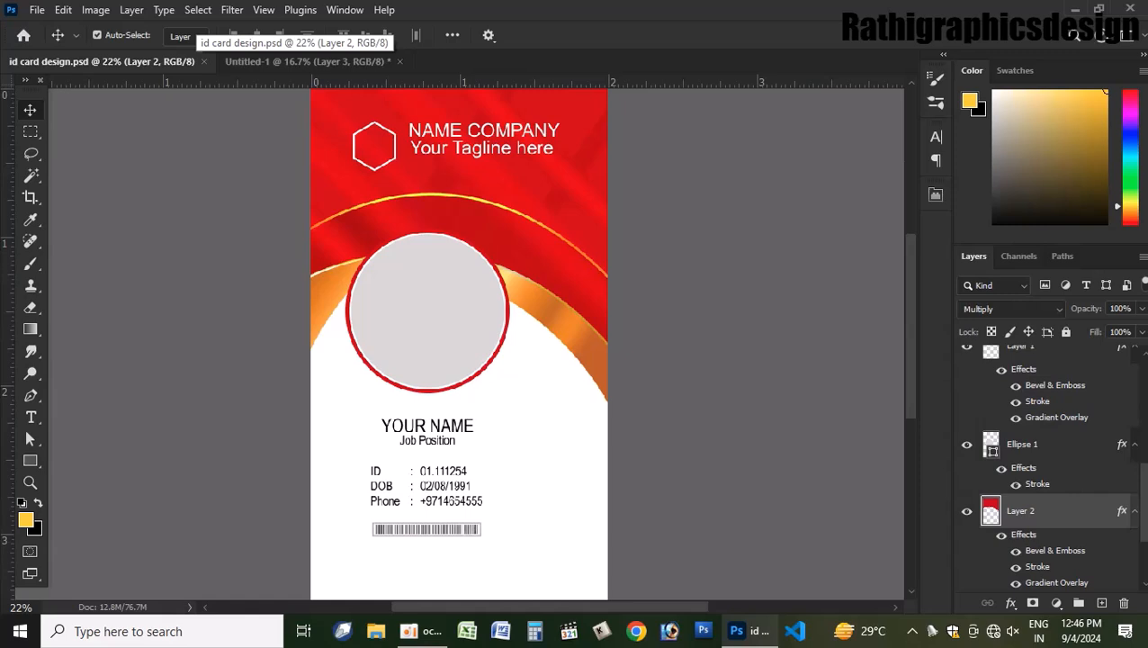
{"action": "left_click", "coordinate": [306, 61]}
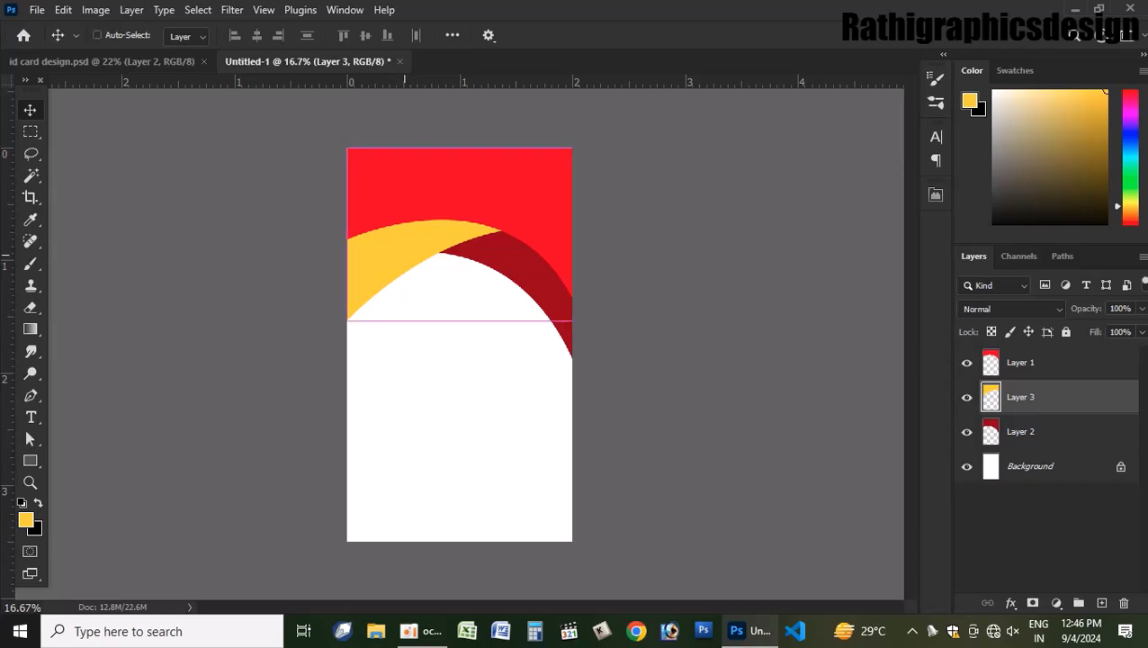
{"action": "key", "text": "ctrl+j"}
{"action": "key", "text": "ctrl+t"}
{"action": "right_click", "coordinate": [404, 254]}
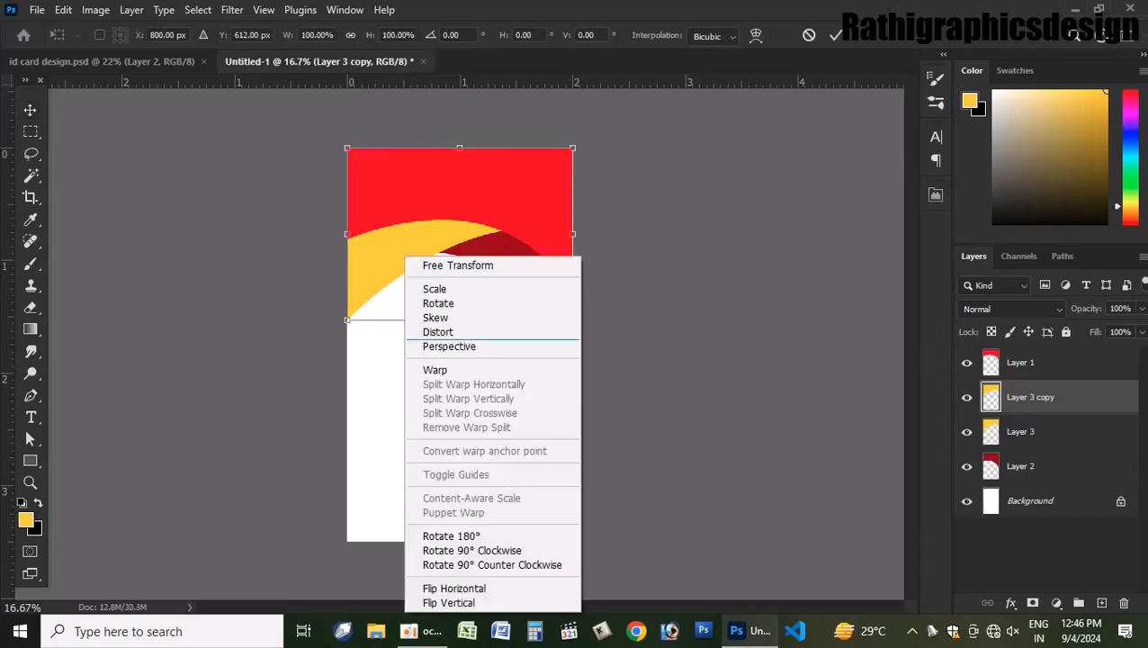
{"action": "left_click", "coordinate": [446, 584]}
{"action": "key", "text": "Return"}
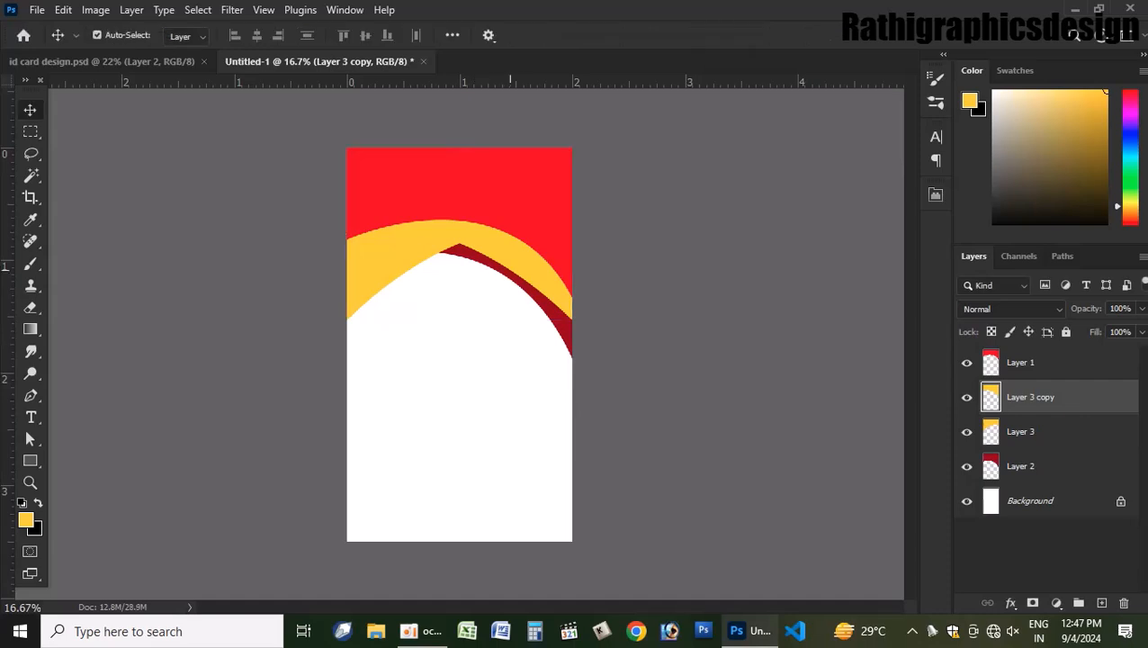
- Move the flipped copy down by about half an inch and recolour it dark brown
{"action": "left_click_drag", "start_coordinate": [539, 226], "coordinate": [543, 288]}
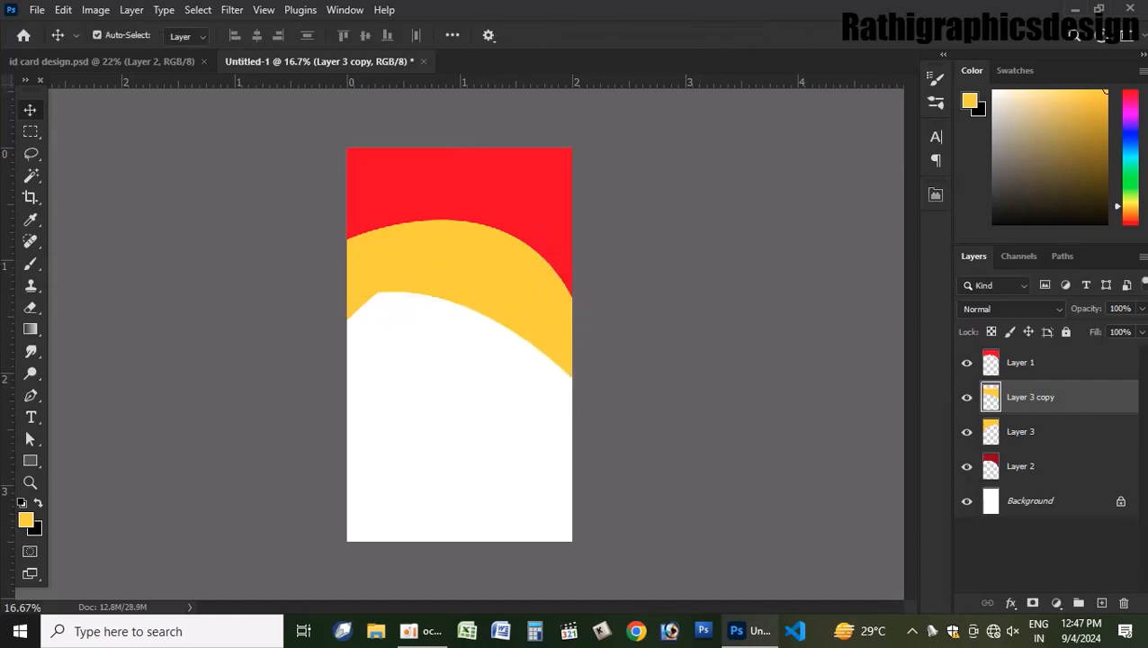
{"action": "left_click", "coordinate": [1105, 173]}
{"action": "left_click", "coordinate": [990, 397], "text": "ctrl"}
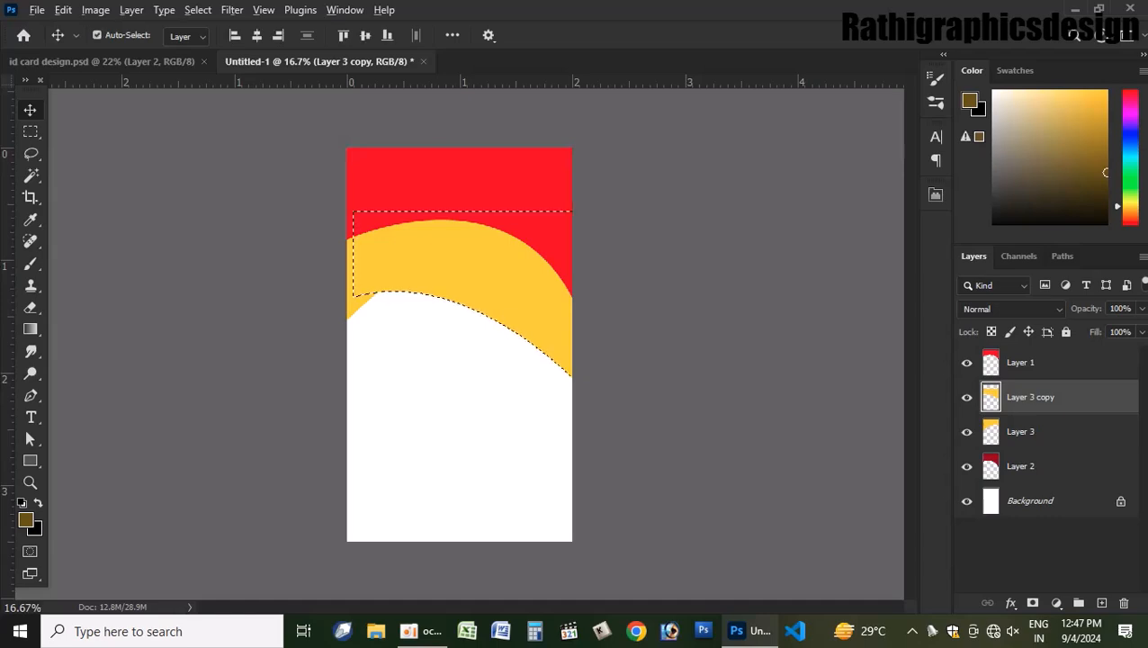
{"action": "key", "text": "alt+BackSpace"}
{"action": "key", "text": "ctrl+d"}
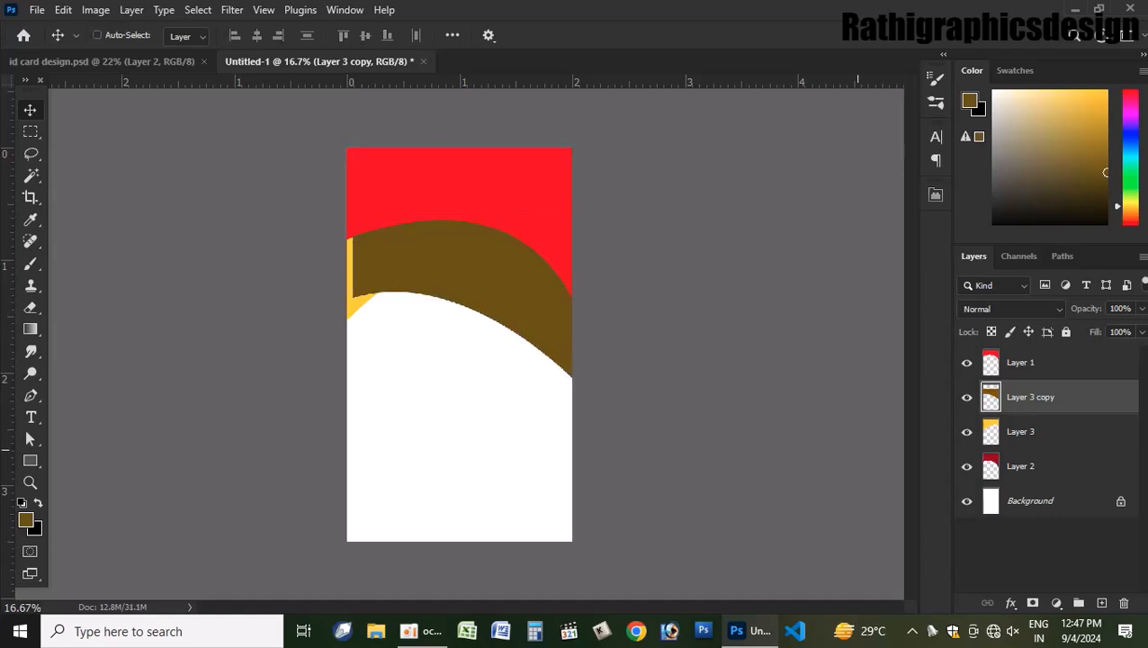
- Send the brown copy below the dark red layer and rotate it about 10.5 degrees clockwise
{"action": "key", "text": "ctrl+bracketleft"}
{"action": "key", "text": "ctrl+bracketleft"}
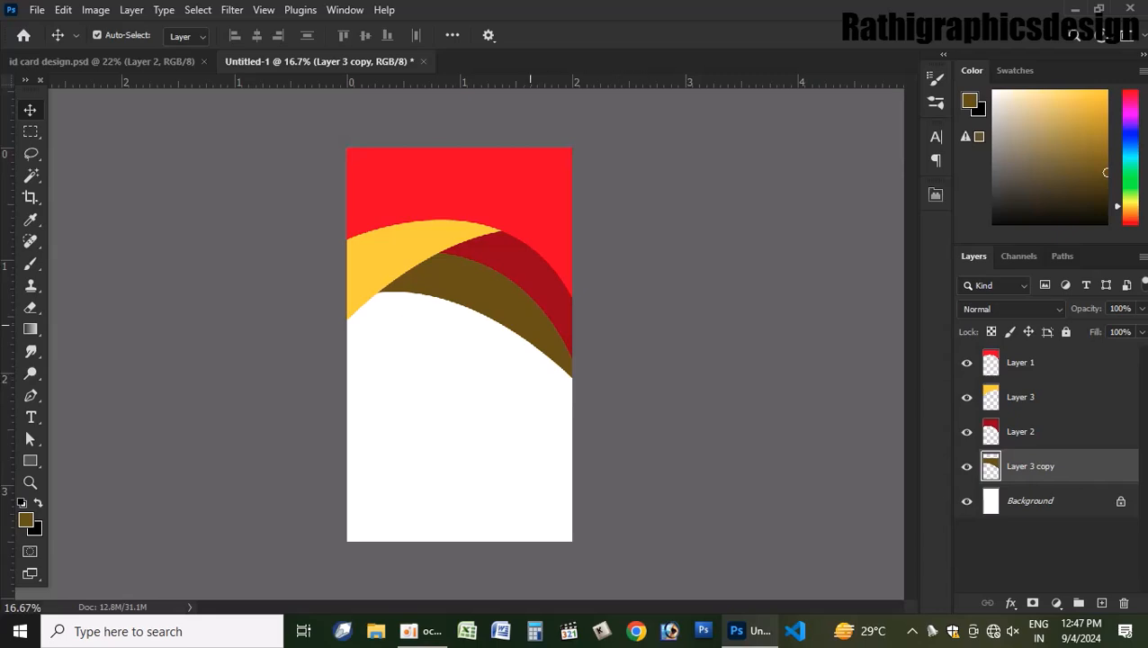
{"action": "key", "text": "ctrl+t"}
{"action": "left_click_drag", "start_coordinate": [609, 175], "coordinate": [632, 205]}
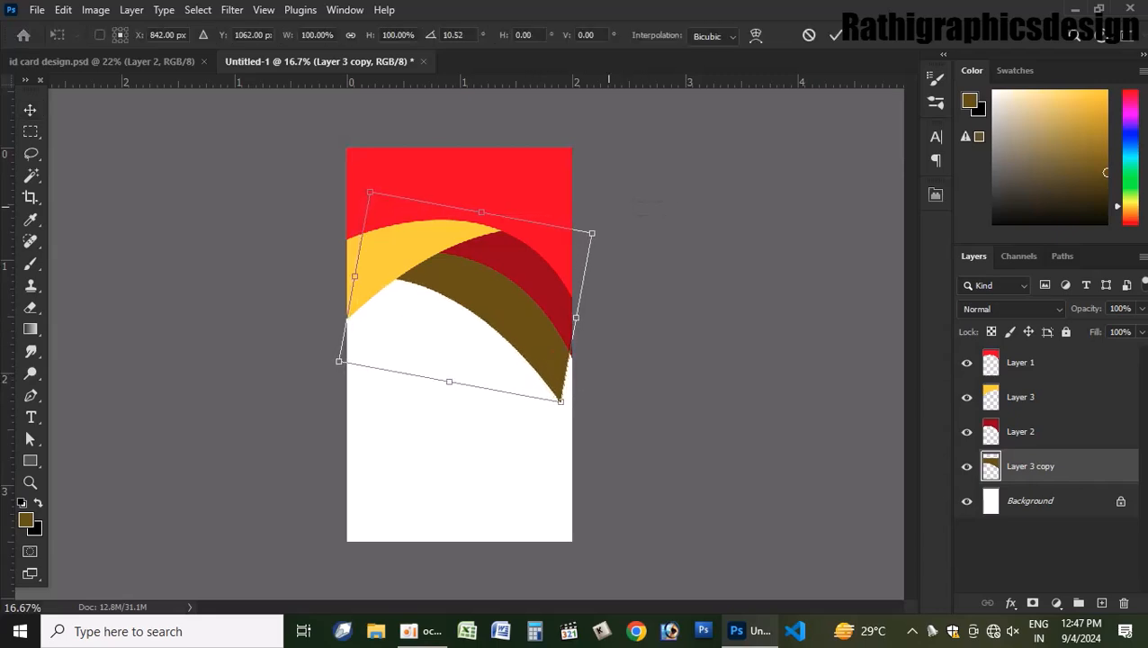
{"action": "key", "text": "Return"}
- Enlarge the brown shape to about 113% and rotate it about 3 degrees clockwise
{"action": "key", "text": "ctrl+t"}
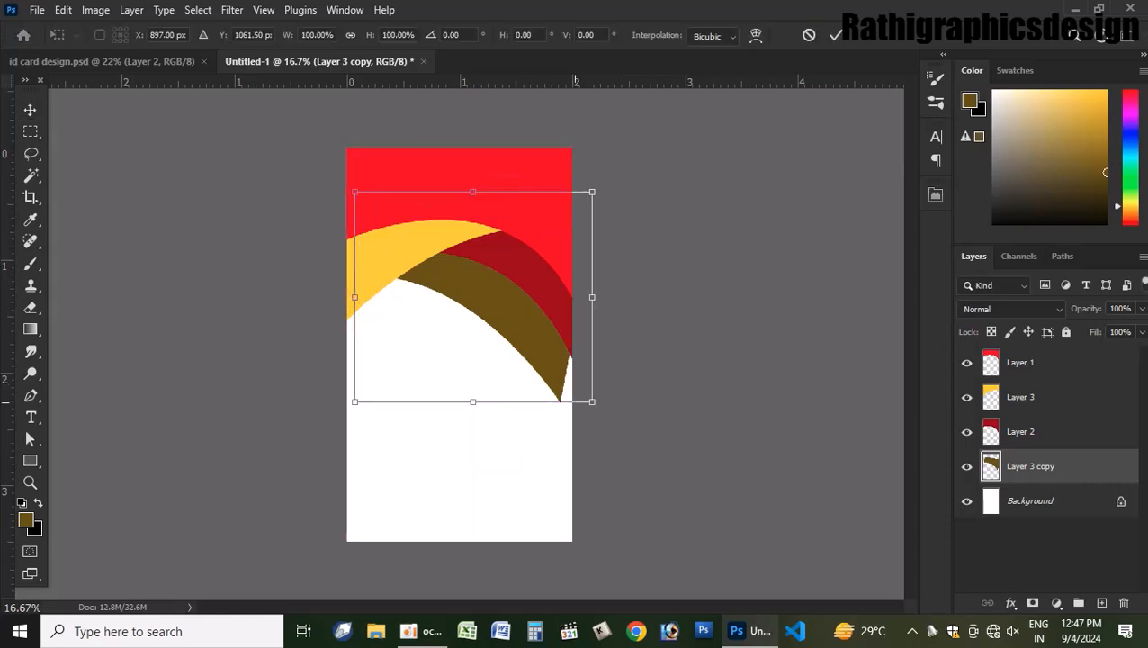
{"action": "left_click_drag", "start_coordinate": [591, 402], "coordinate": [611, 419]}
{"action": "mouse_move", "coordinate": [340, 176]}
{"action": "left_mouse_down"}
{"action": "mouse_move", "coordinate": [348, 167]}
{"action": "mouse_move", "coordinate": [322, 165]}
{"action": "left_mouse_up"}
{"action": "left_click_drag", "start_coordinate": [609, 429], "coordinate": [619, 437]}
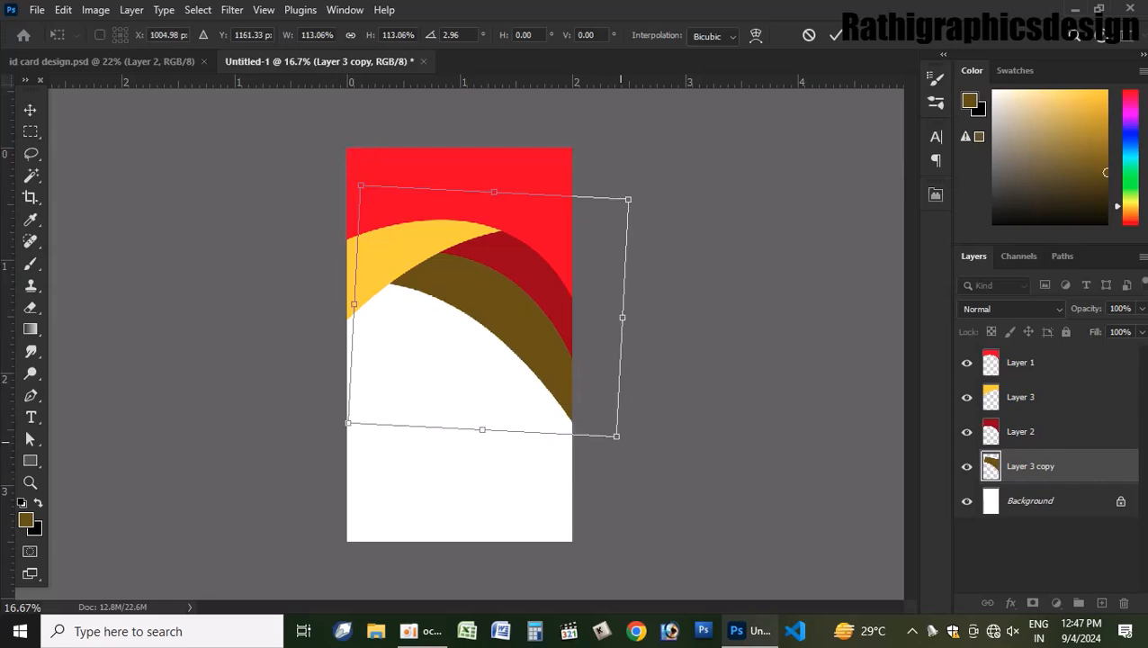
{"action": "key", "text": "Return"}
- Shift the brown shape up and to the right and rotate it slightly clockwise to narrow the band under the dark red curve
{"action": "left_click_drag", "start_coordinate": [515, 337], "coordinate": [541, 319]}
{"action": "key", "text": "ctrl"}
{"action": "key", "text": "ctrl+t"}
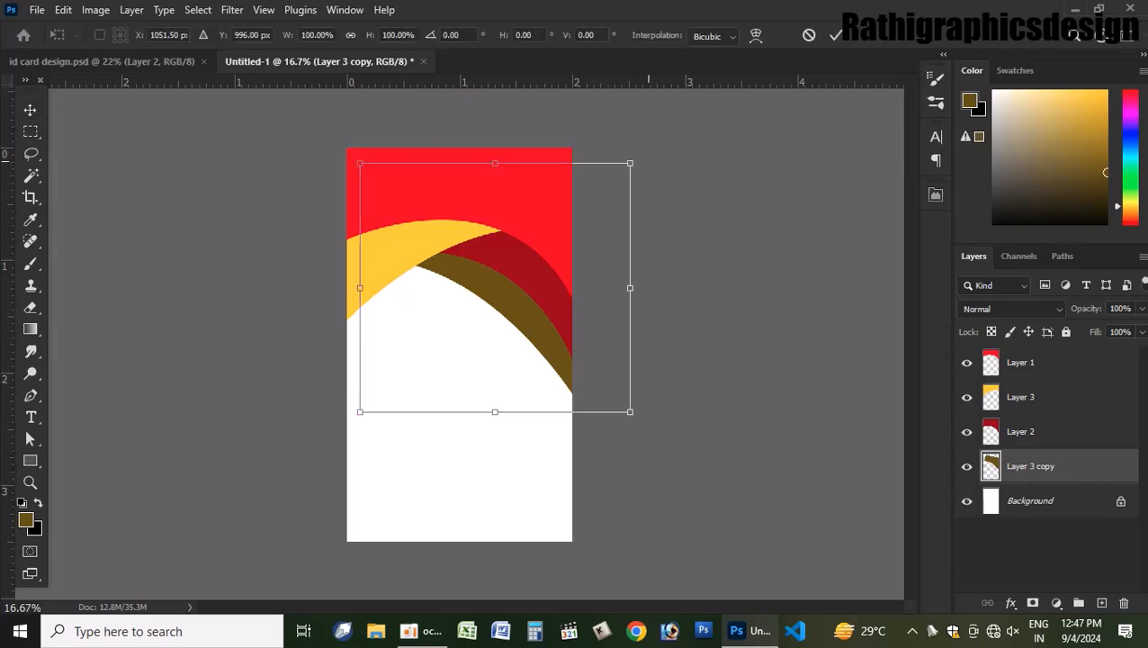
{"action": "left_click_drag", "start_coordinate": [659, 144], "coordinate": [664, 156]}
{"action": "key", "text": "Return"}
{"action": "scroll", "coordinate": [433, 270], "scroll_direction": "down", "scroll_amount": 1}
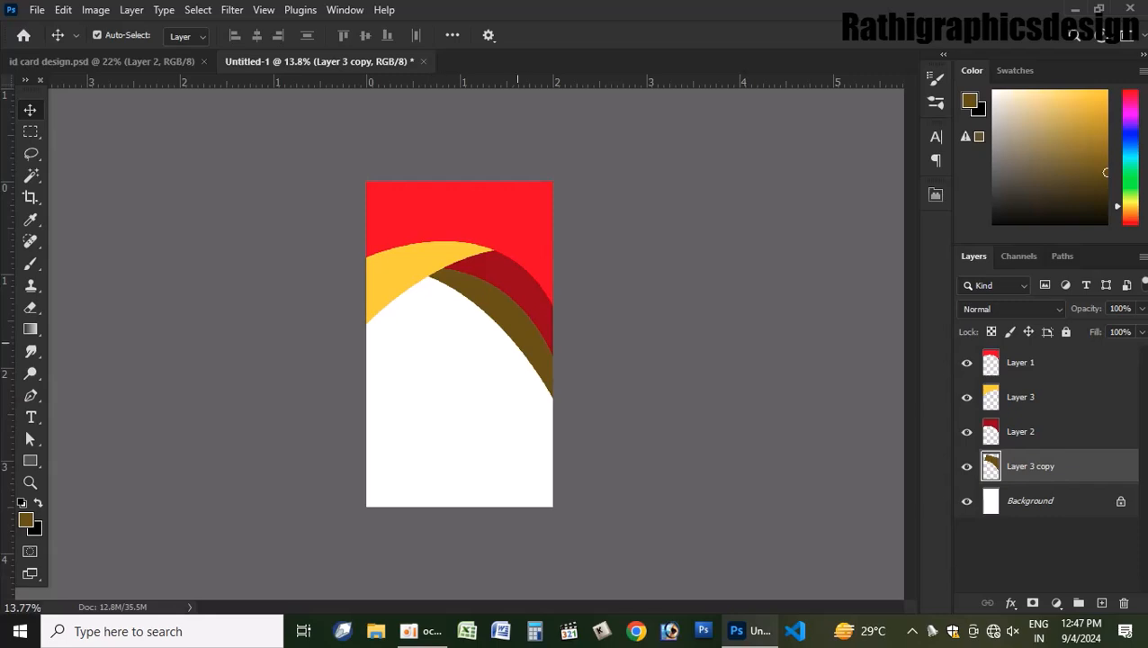
- Move the photo circle aside in the finished card to examine the gold band behind it, then undo the move
{"action": "left_click", "coordinate": [135, 61]}
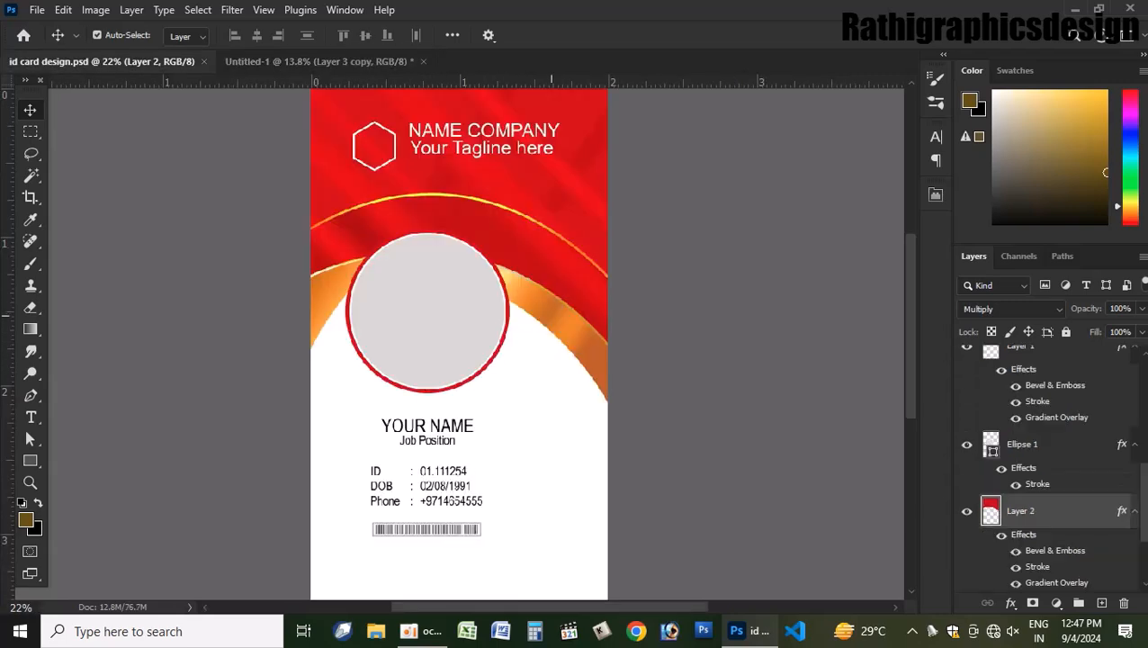
{"action": "left_click_drag", "start_coordinate": [499, 337], "coordinate": [581, 458]}
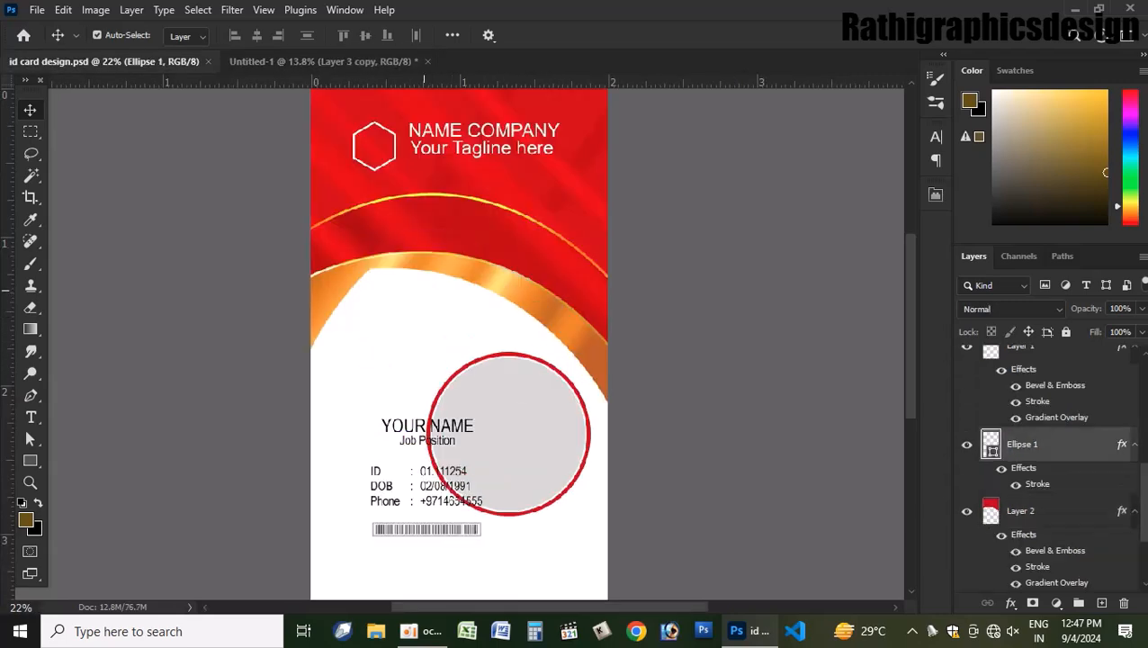
{"action": "left_click", "coordinate": [438, 270]}
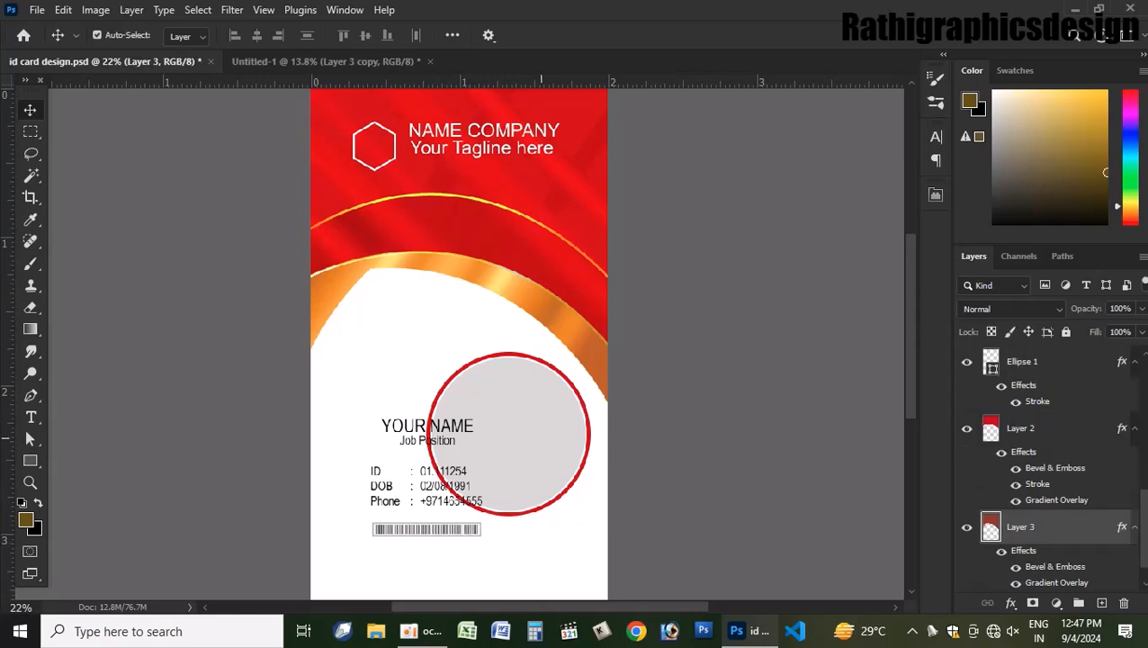
{"action": "key", "text": "ctrl+z"}
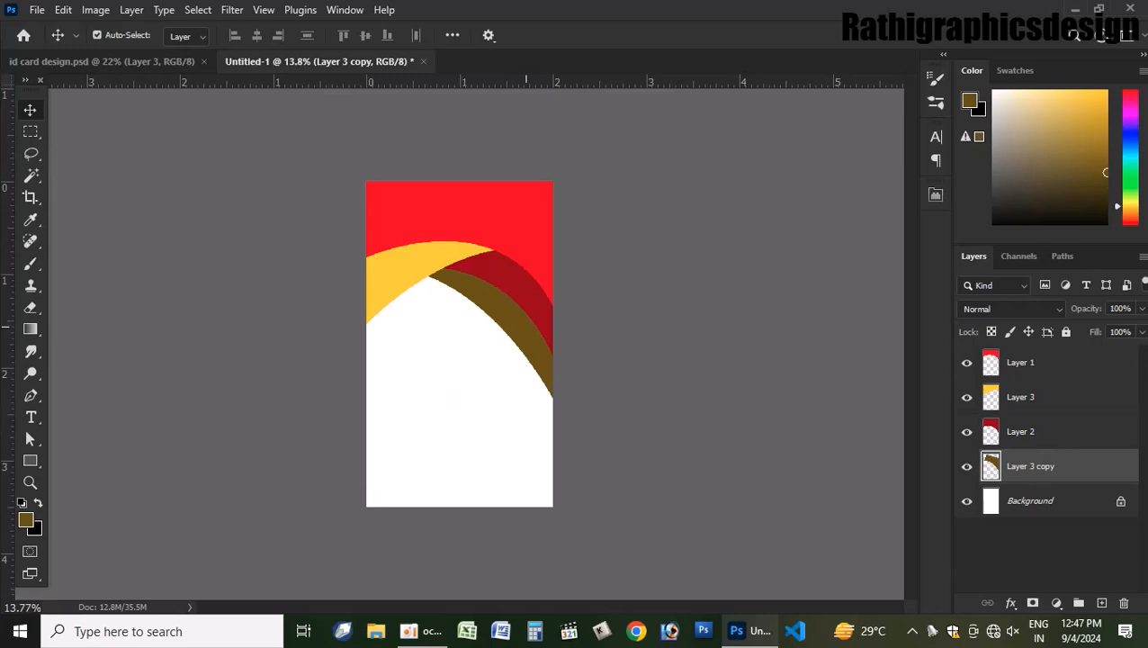
- Delete the brown copy layer and draw a pen curve across the card, arching below the dark red curve from edge to edge
{"action": "key", "text": "Delete"}
{"action": "key", "text": "p"}
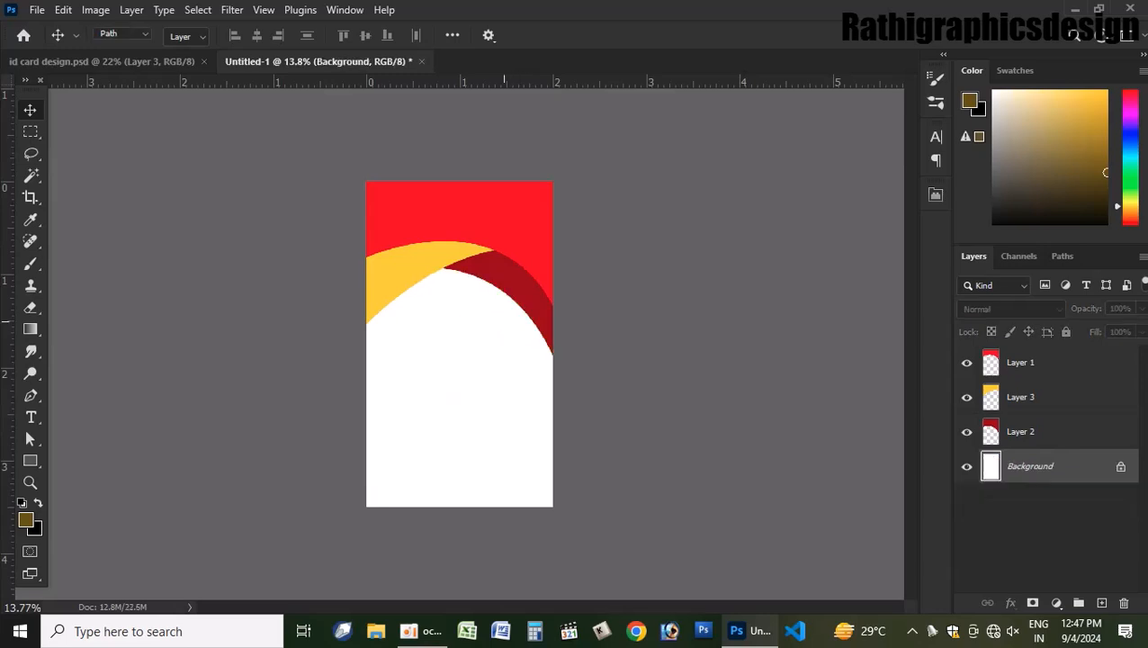
{"action": "left_click", "coordinate": [553, 355]}
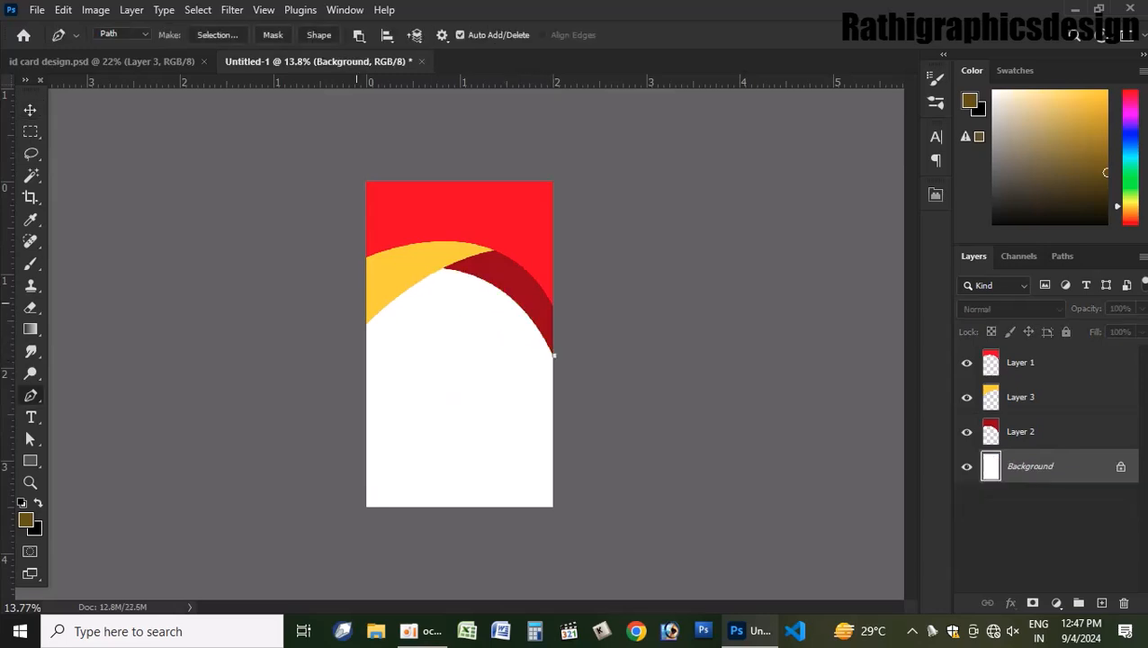
{"action": "left_click_drag", "start_coordinate": [357, 313], "coordinate": [327, 347]}
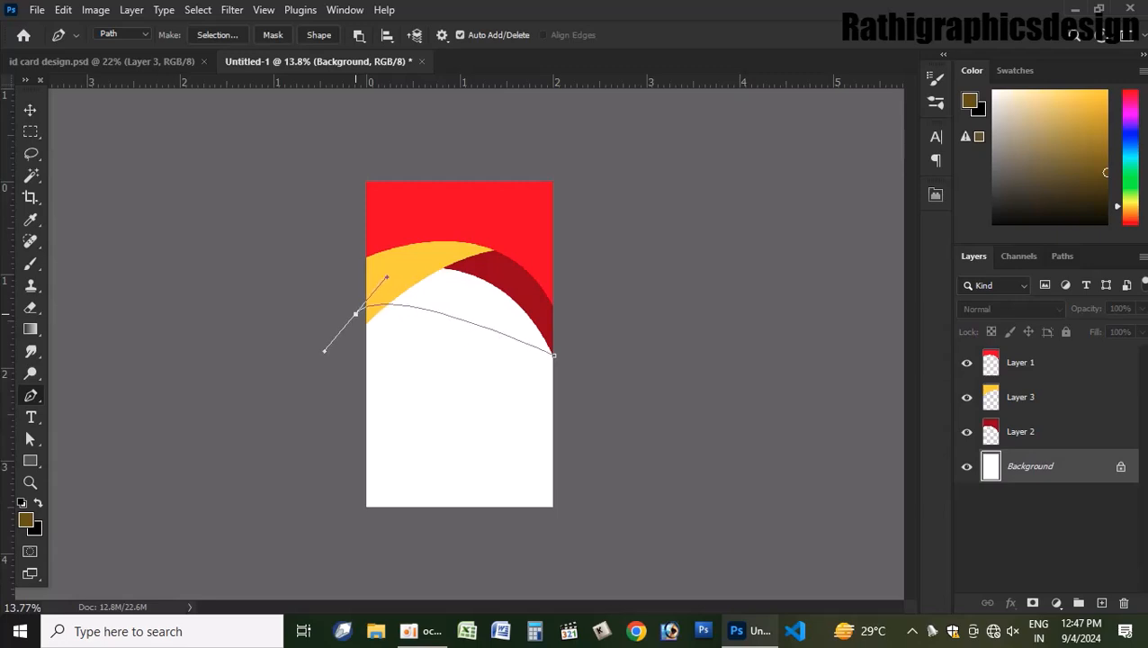
{"action": "left_click", "coordinate": [356, 313], "text": "alt"}
{"action": "left_click_drag", "start_coordinate": [387, 277], "coordinate": [441, 227]}
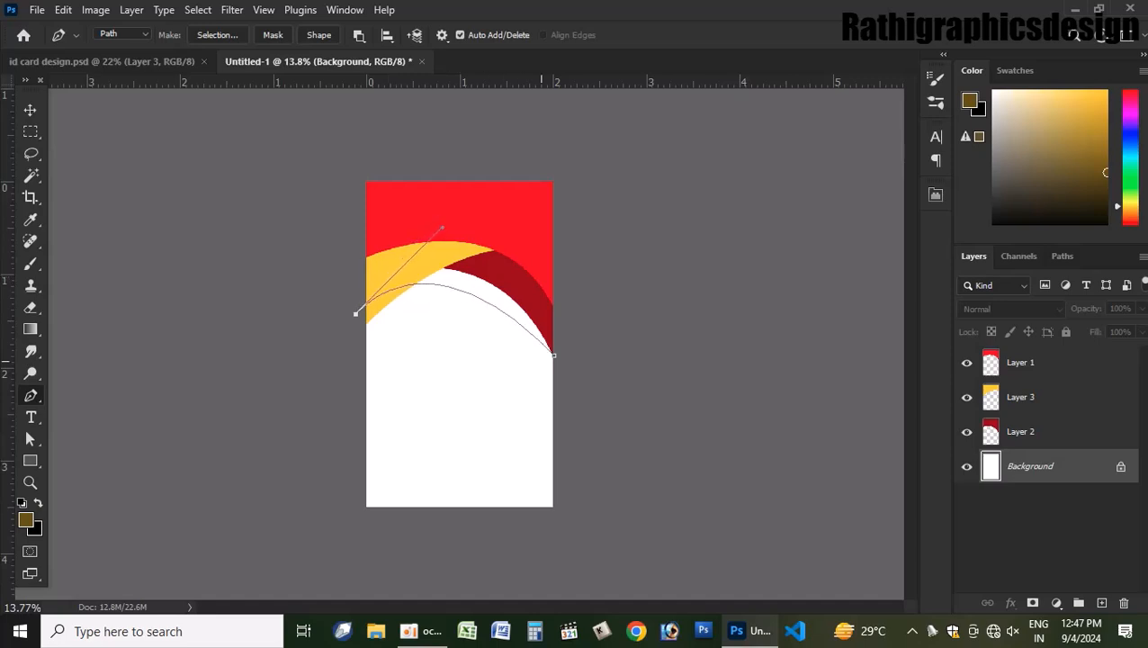
{"action": "left_click_drag", "start_coordinate": [553, 355], "coordinate": [553, 389]}
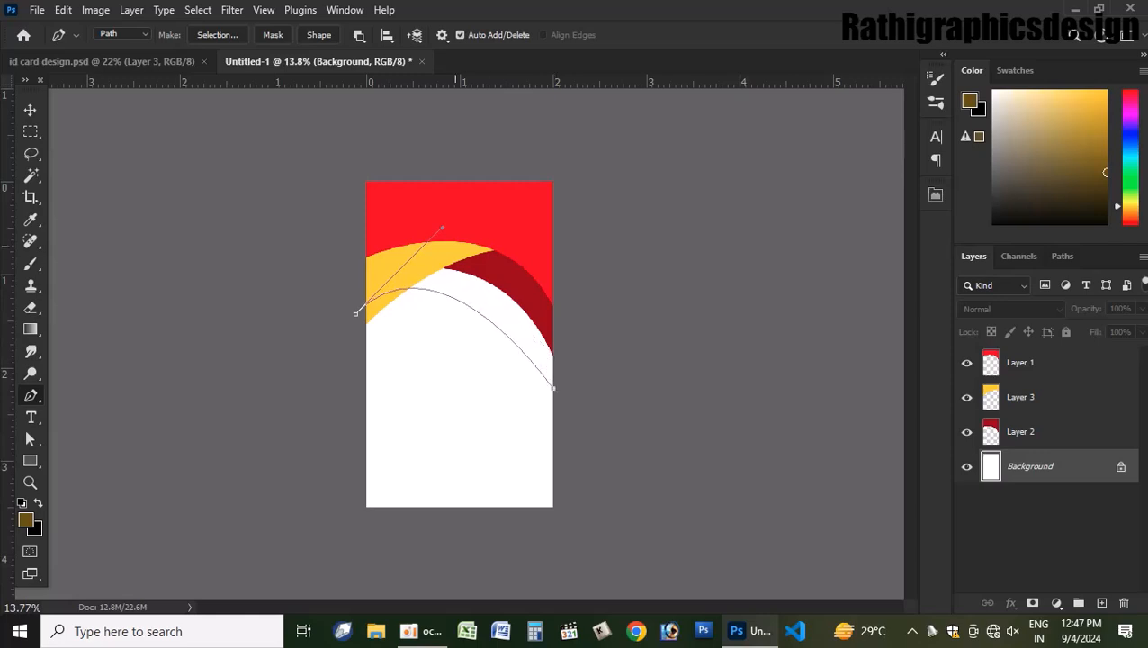
{"action": "left_click_drag", "start_coordinate": [444, 227], "coordinate": [474, 217]}
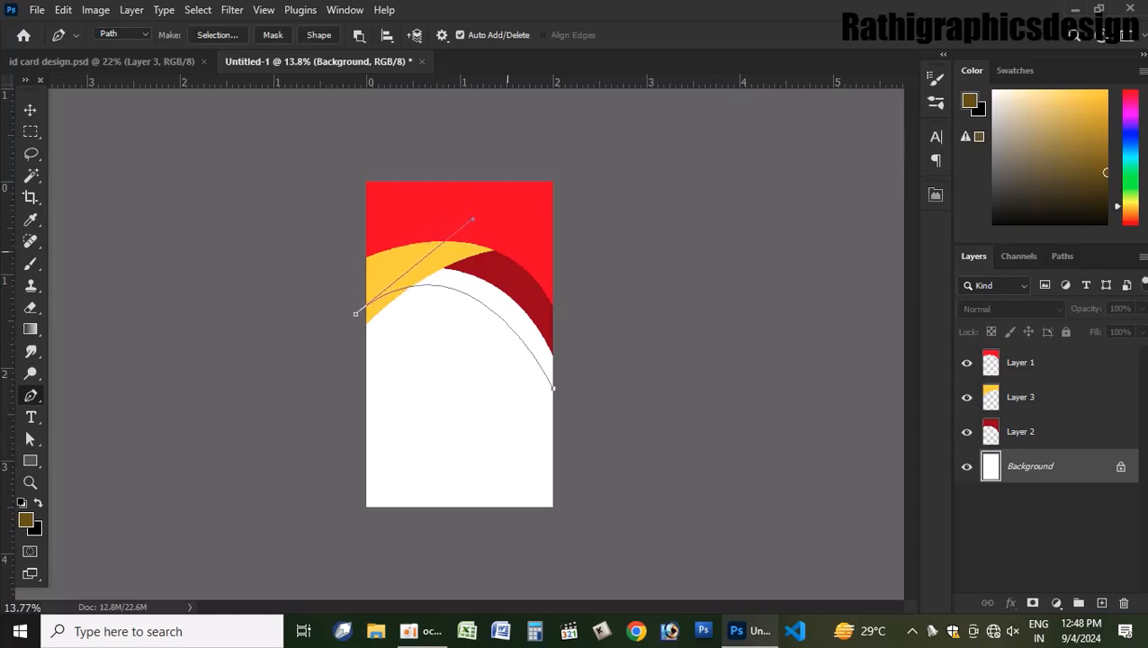
- Extend the path around the upper part of the card, convert it to a selection and fill the band area with brown on the Background layer
{"action": "left_click", "coordinate": [290, 196]}
{"action": "left_click_drag", "start_coordinate": [349, 138], "coordinate": [386, 140]}
{"action": "left_click_drag", "start_coordinate": [589, 147], "coordinate": [646, 166]}
{"action": "left_click_drag", "start_coordinate": [660, 252], "coordinate": [648, 325]}
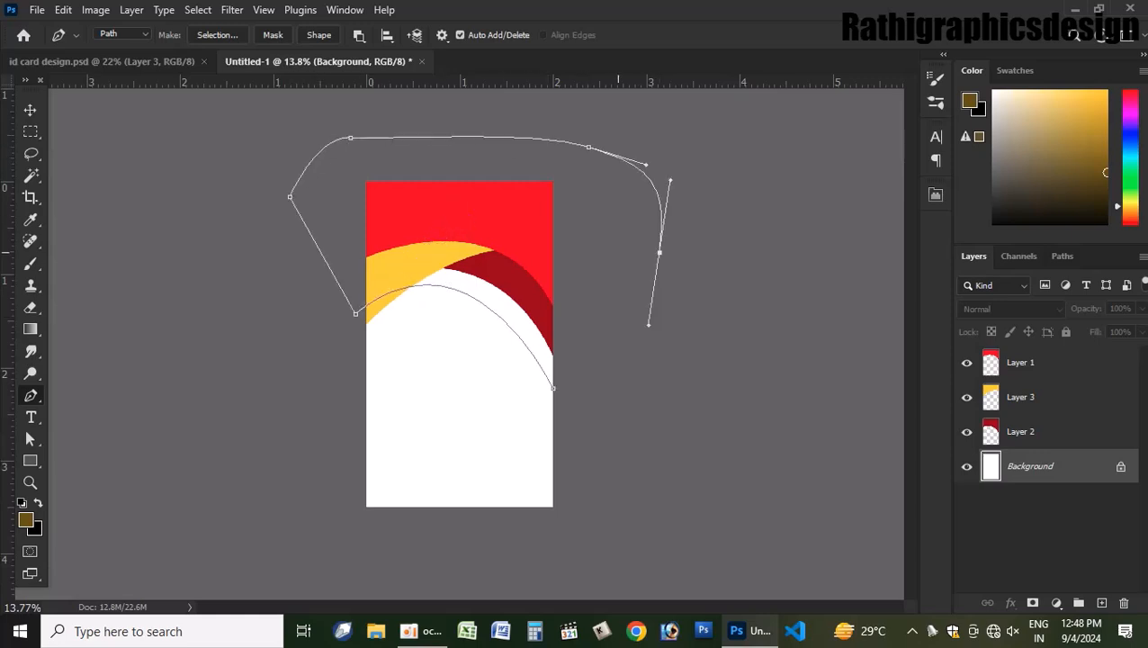
{"action": "left_click_drag", "start_coordinate": [609, 372], "coordinate": [608, 389]}
{"action": "key", "text": "ctrl+Return"}
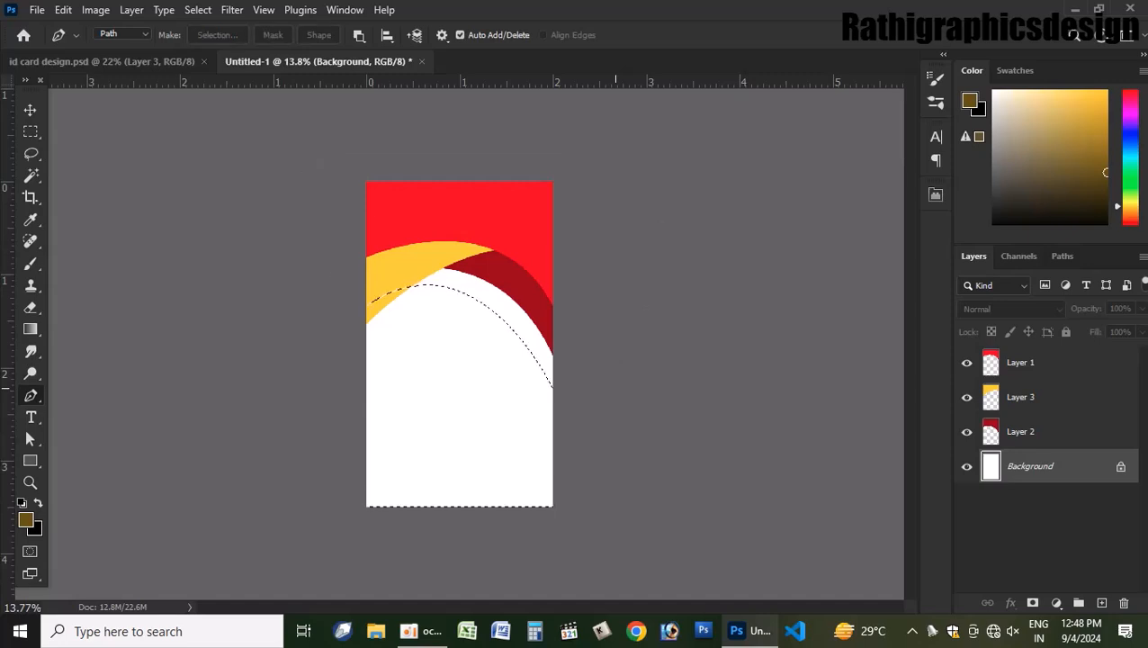
{"action": "key", "text": "alt+BackSpace"}
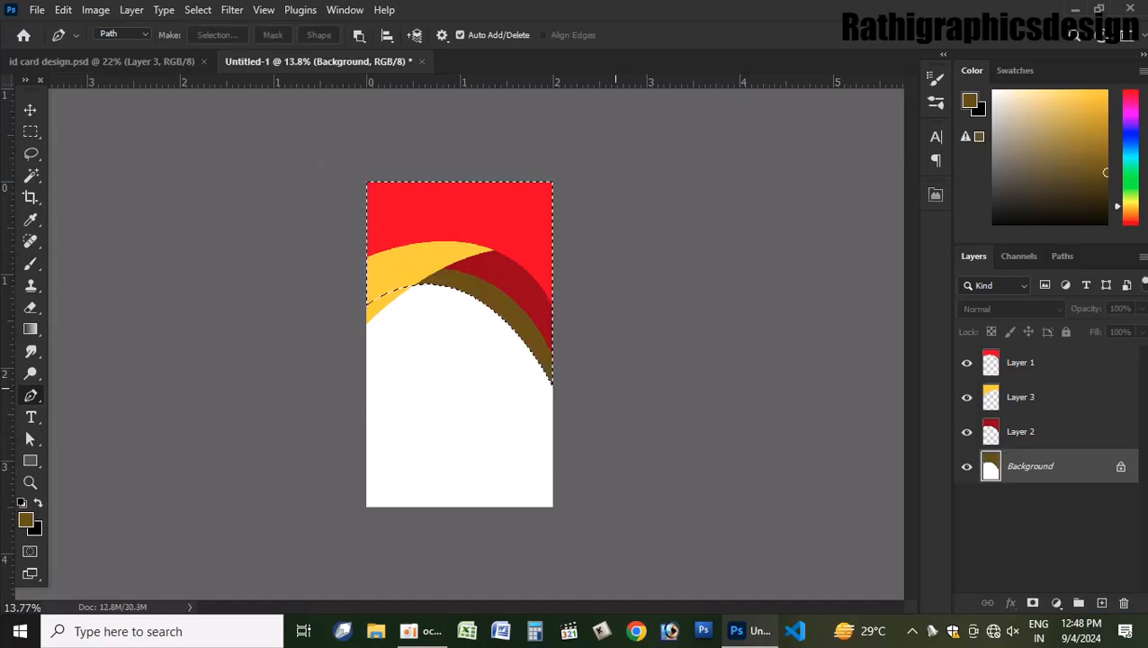
- Check the finished card, then draw a circle about 1.1 in across with the Ellipse tool and fill it with dark red
{"action": "left_click", "coordinate": [101, 61]}
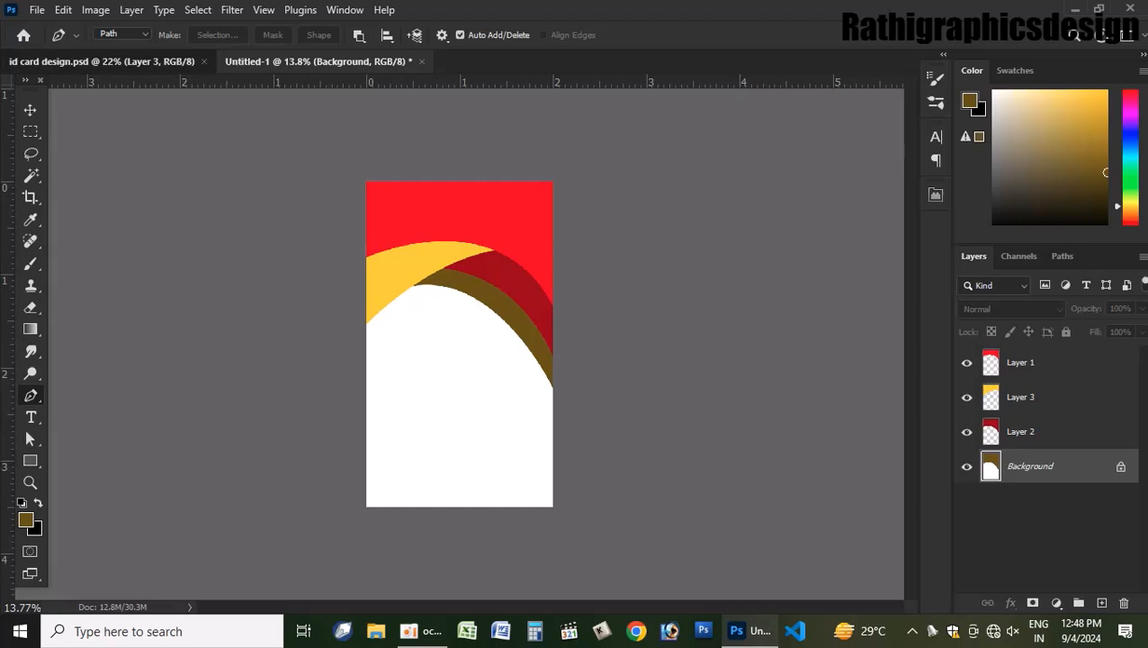
{"action": "left_click", "coordinate": [403, 63]}
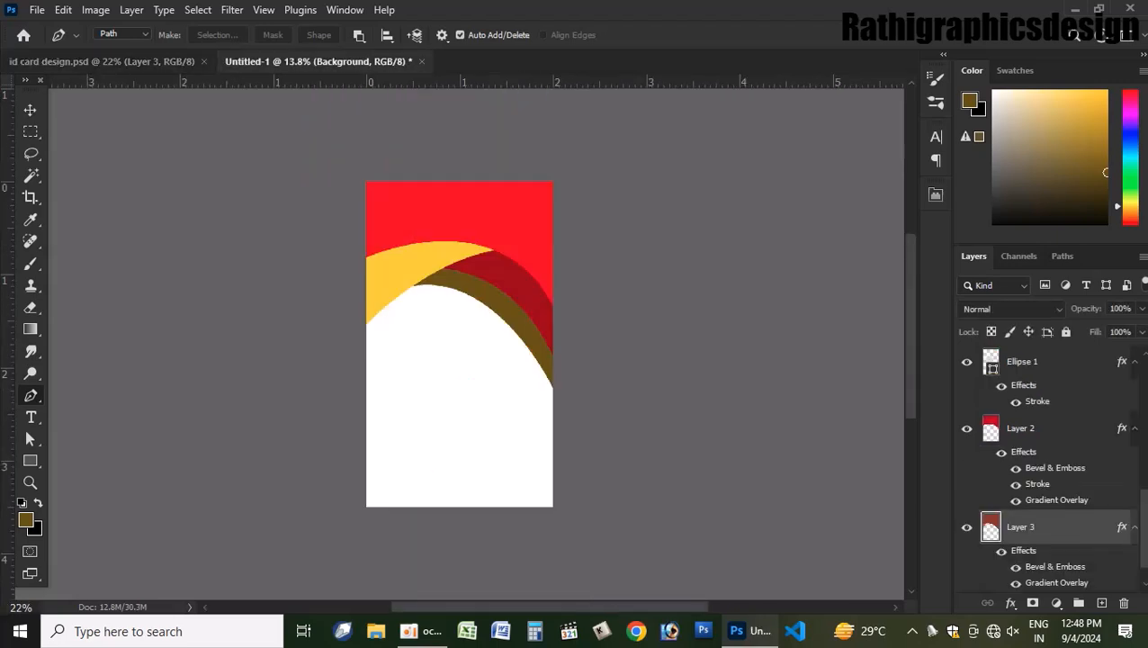
{"action": "left_click", "coordinate": [29, 460]}
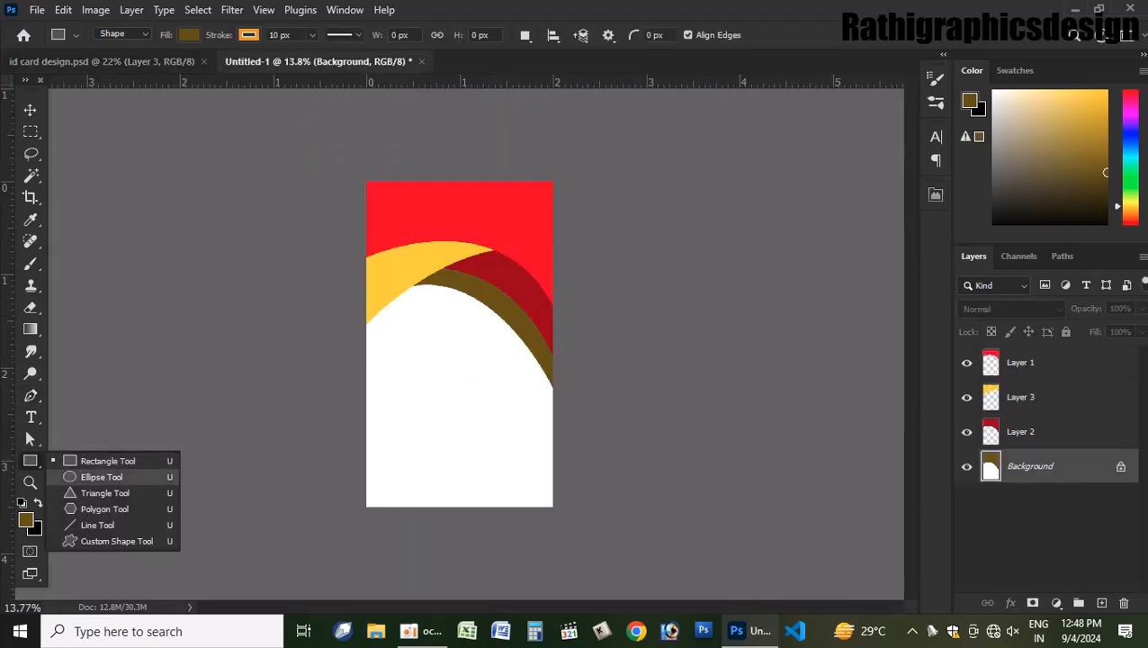
{"action": "left_click", "coordinate": [81, 472]}
{"action": "left_click_drag", "start_coordinate": [429, 326], "coordinate": [532, 430]}
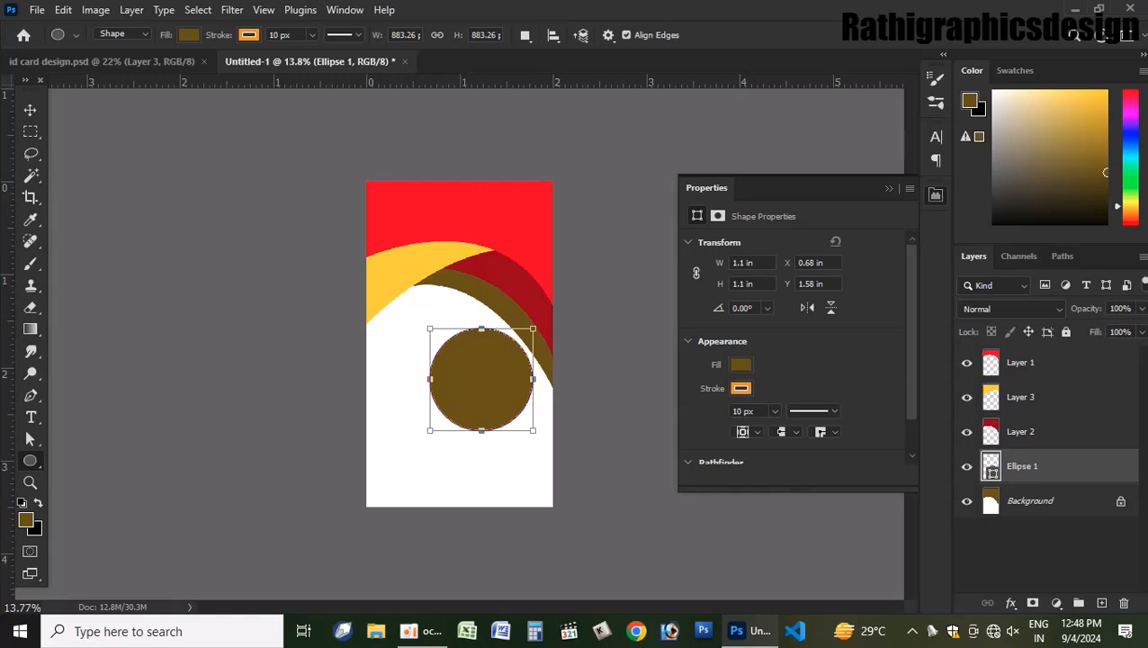
{"action": "left_click", "coordinate": [1130, 134]}
{"action": "left_click", "coordinate": [741, 364]}
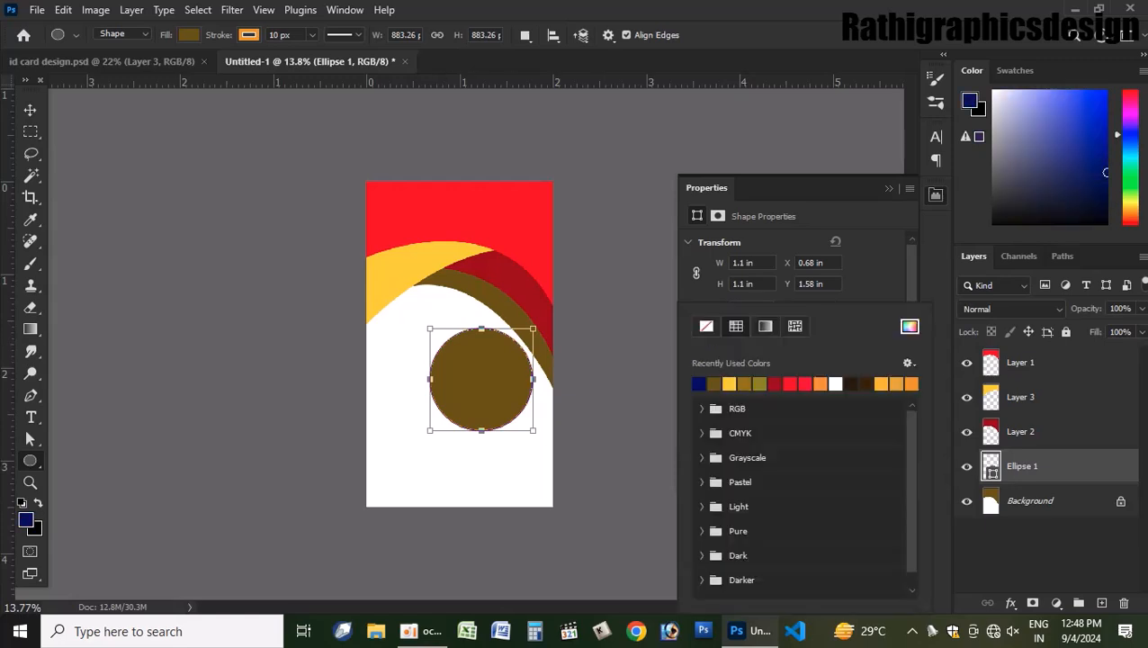
{"action": "left_click", "coordinate": [775, 384]}
- Bring the circle in front of all layers and place it over the crossing of the curved bands at about X 0.38 in, Y 0.61 in
{"action": "left_click", "coordinate": [31, 109]}
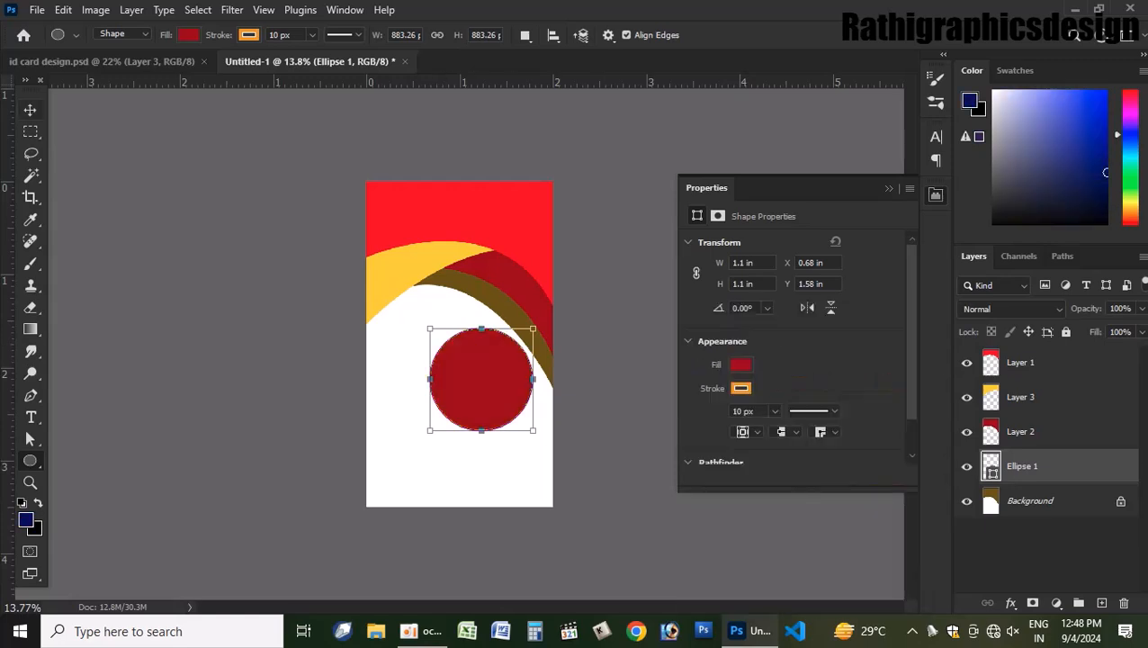
{"action": "left_click_drag", "start_coordinate": [486, 365], "coordinate": [459, 291]}
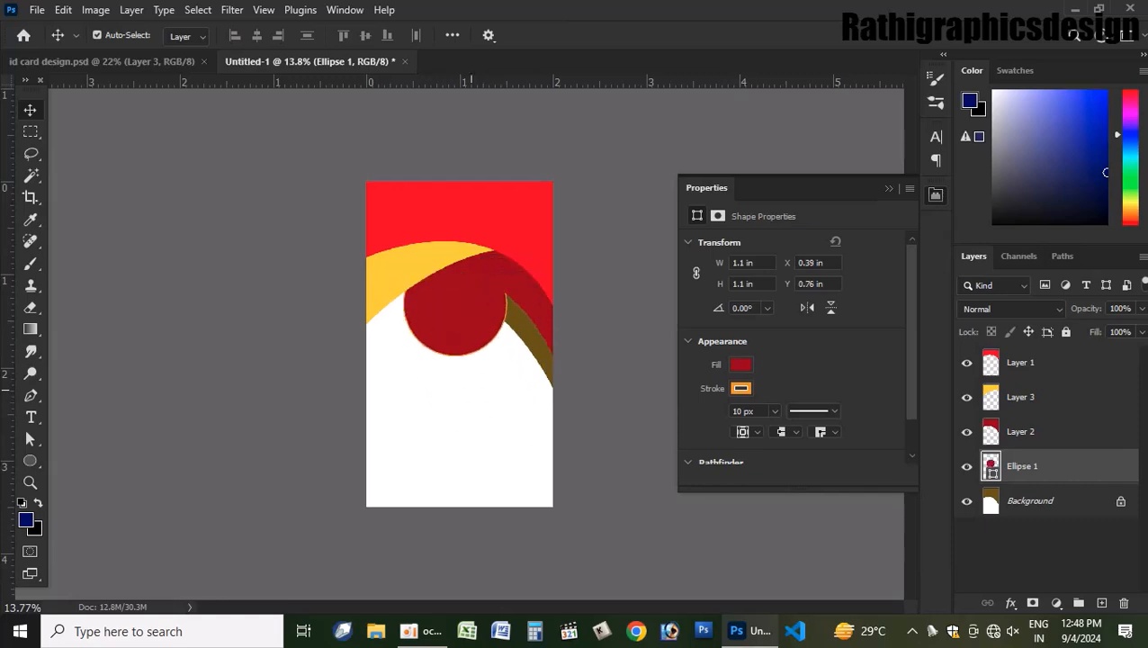
{"action": "left_click", "coordinate": [97, 34]}
{"action": "key", "text": "ctrl+shift+bracketright"}
{"action": "left_click_drag", "start_coordinate": [479, 272], "coordinate": [479, 258]}
{"action": "left_click_drag", "start_coordinate": [458, 304], "coordinate": [458, 304]}
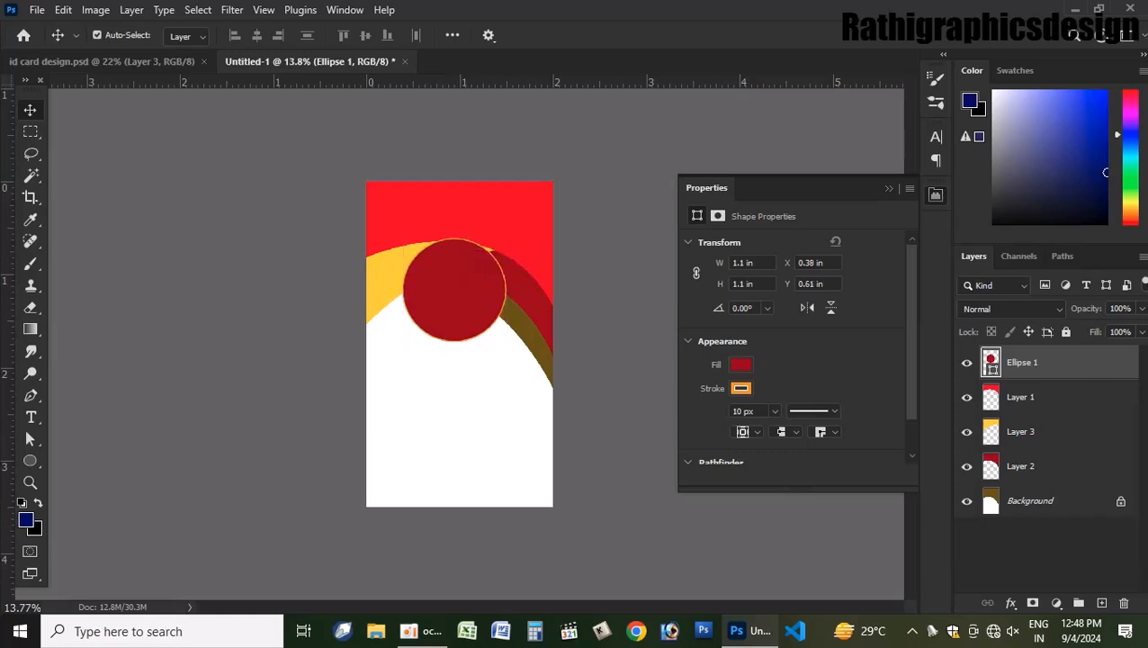
{"action": "left_click", "coordinate": [936, 194]}
- Change the outline colour of the dark red circle to white, keeping its shape stroke
{"action": "scroll", "coordinate": [485, 277], "scroll_direction": "up", "scroll_amount": 3}
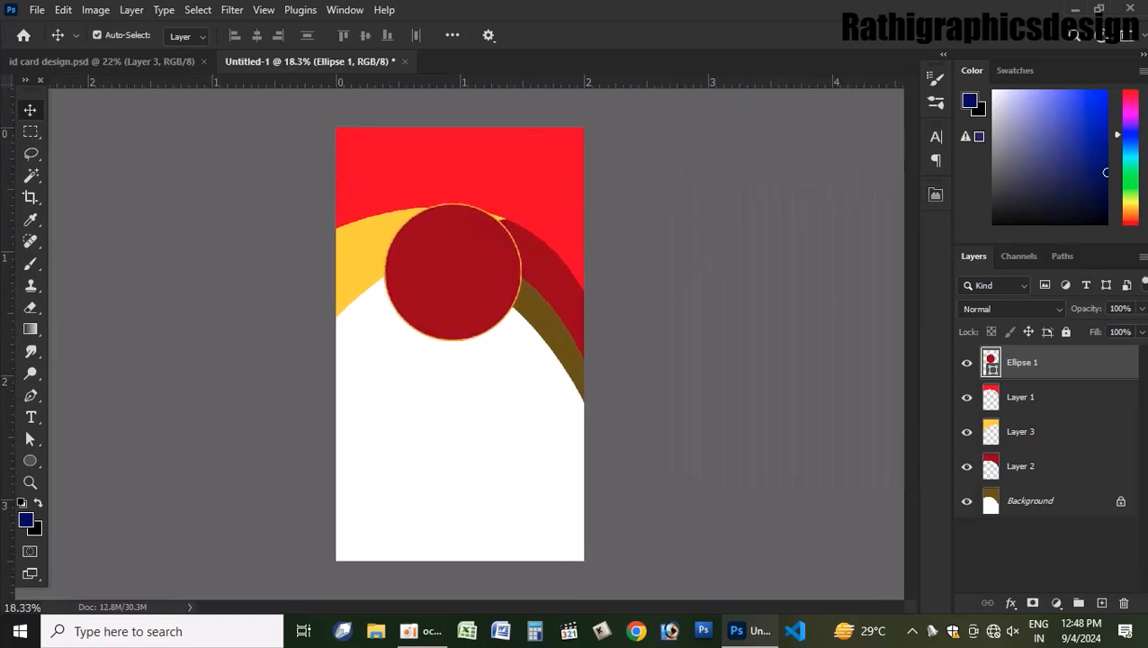
{"action": "key", "text": "u"}
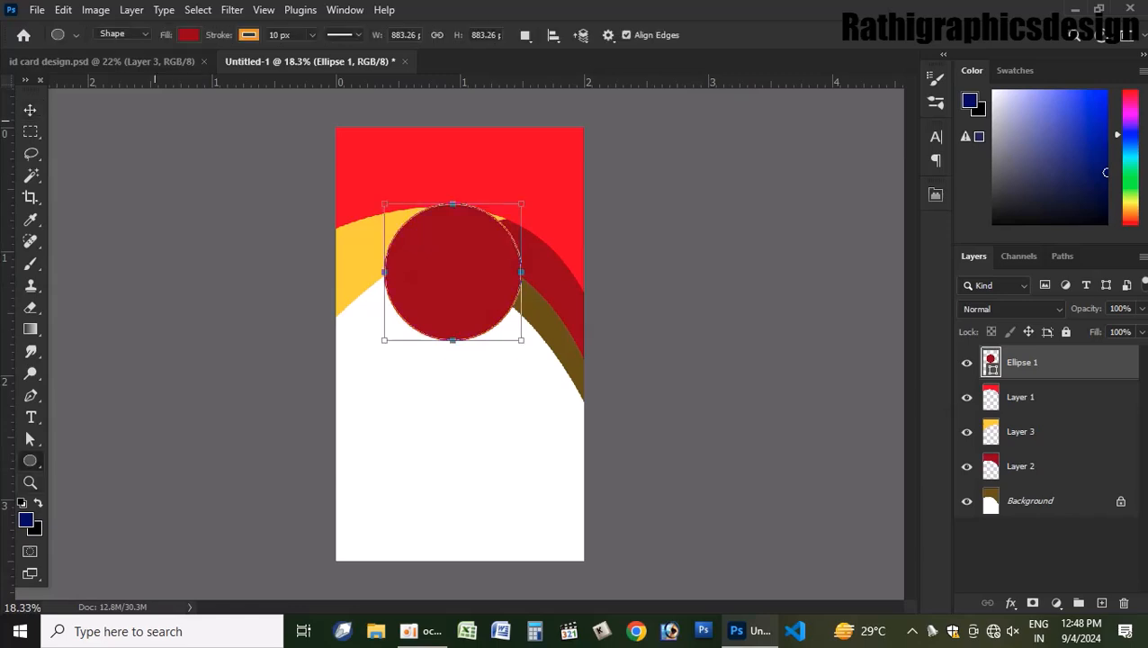
{"action": "left_click", "coordinate": [188, 34]}
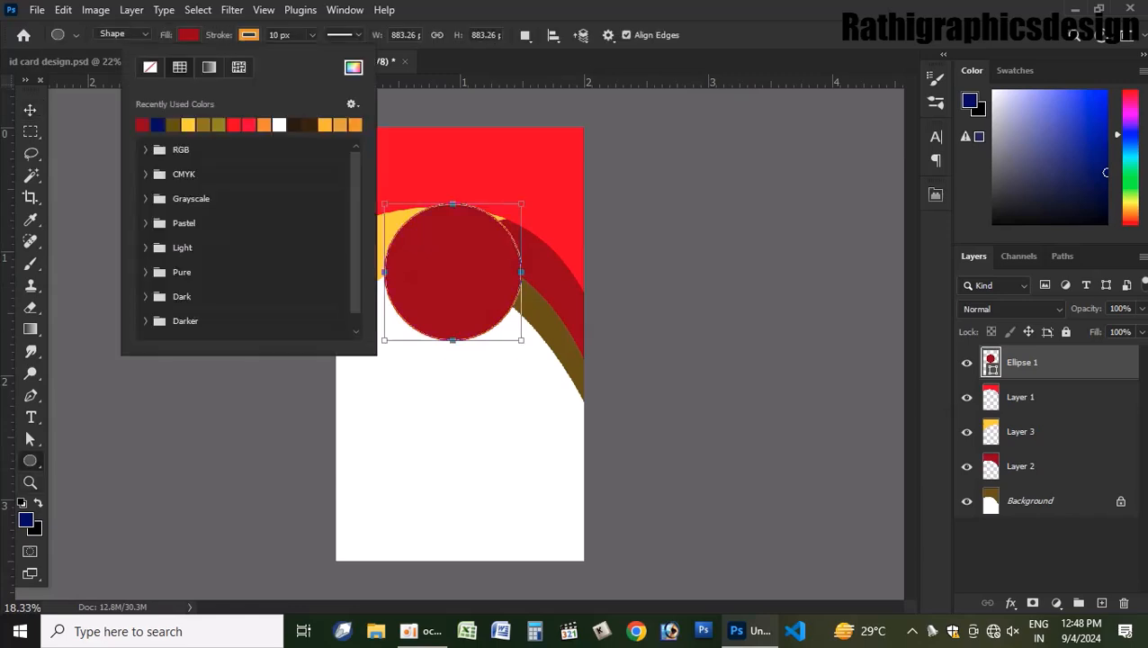
{"action": "left_click", "coordinate": [279, 125]}
{"action": "left_click", "coordinate": [31, 109]}
{"action": "left_click", "coordinate": [233, 202]}
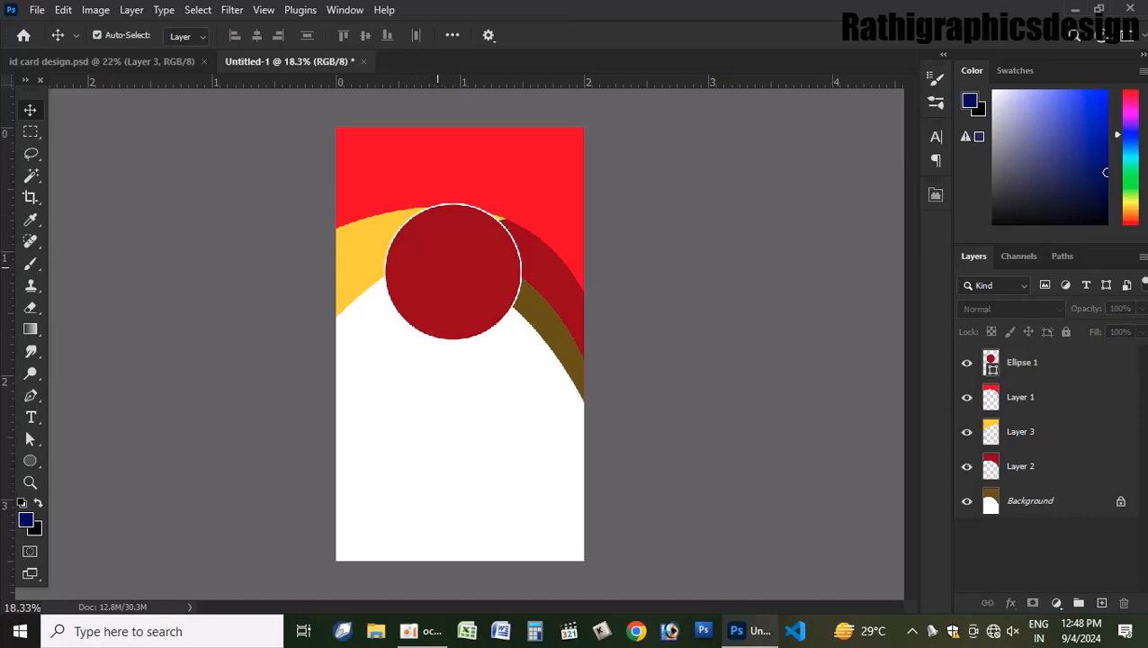
- Add an outside Stroke effect to the circle and pick a bright golden yellow with a hue of 52° for it
{"action": "left_click", "coordinate": [438, 267]}
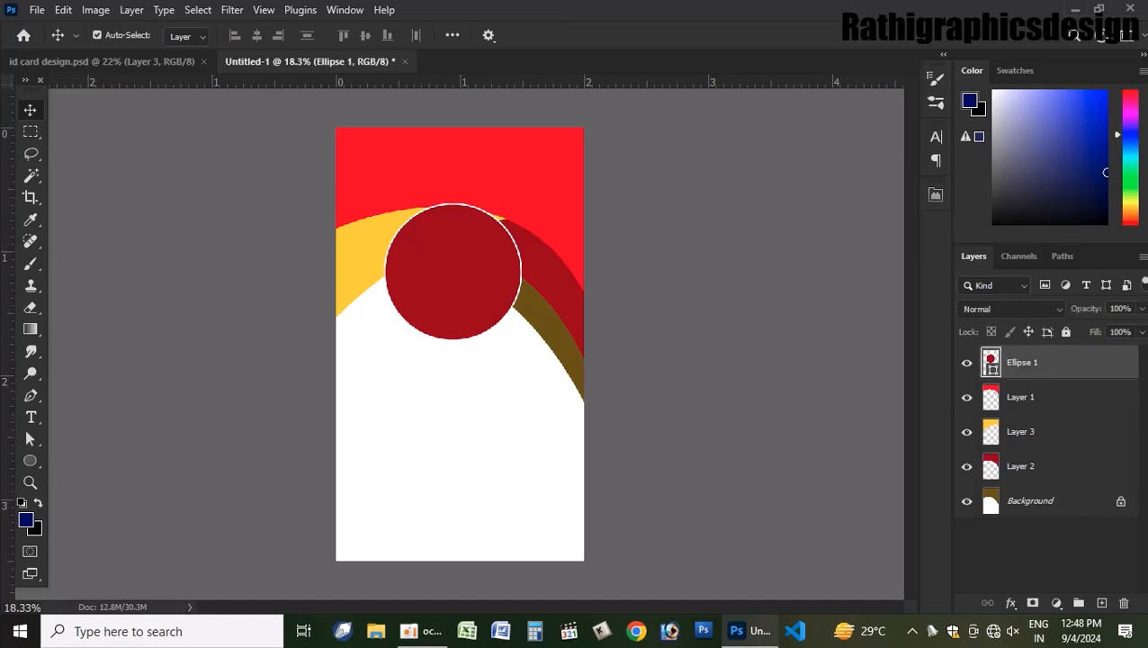
{"action": "double_click", "coordinate": [1079, 362]}
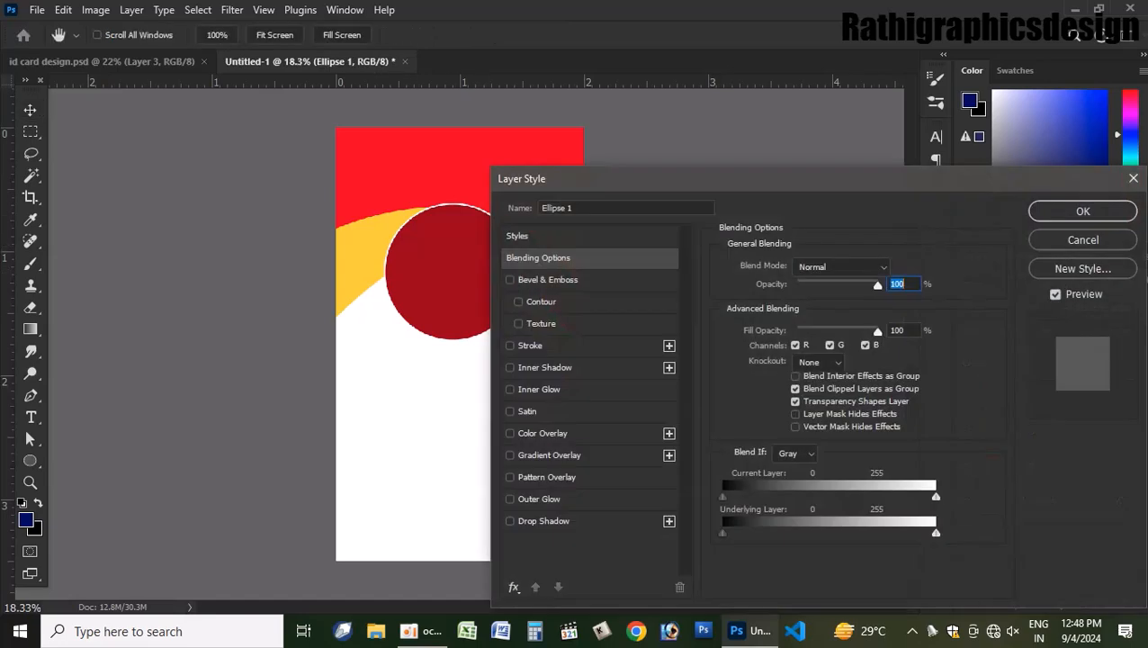
{"action": "left_click", "coordinate": [530, 345]}
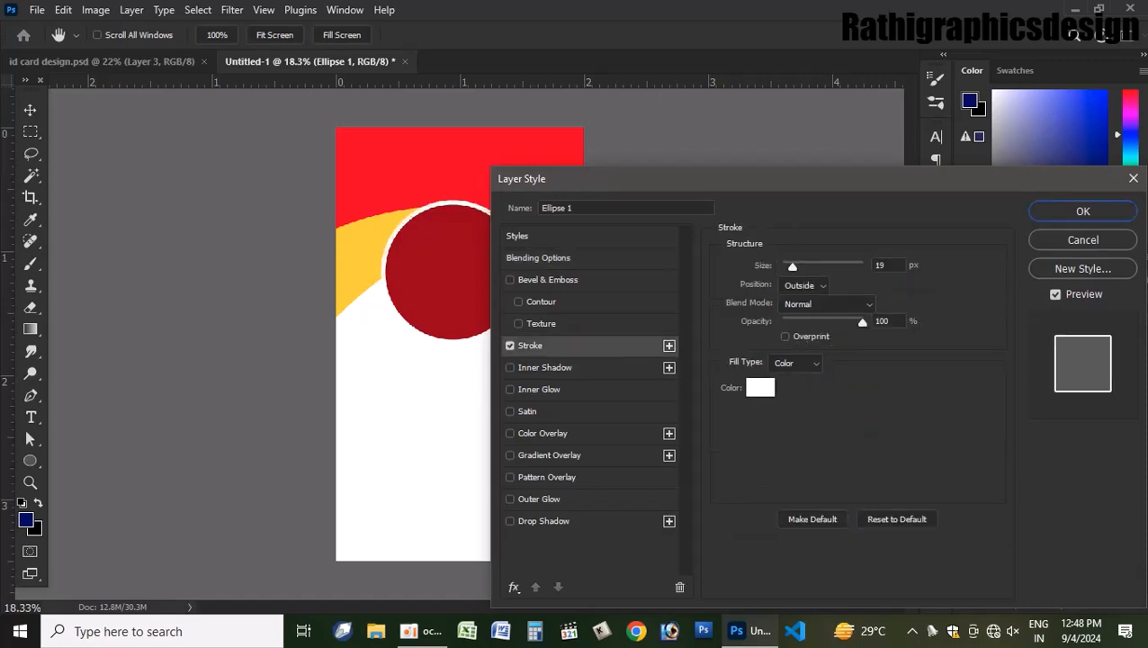
{"action": "left_click", "coordinate": [759, 387]}
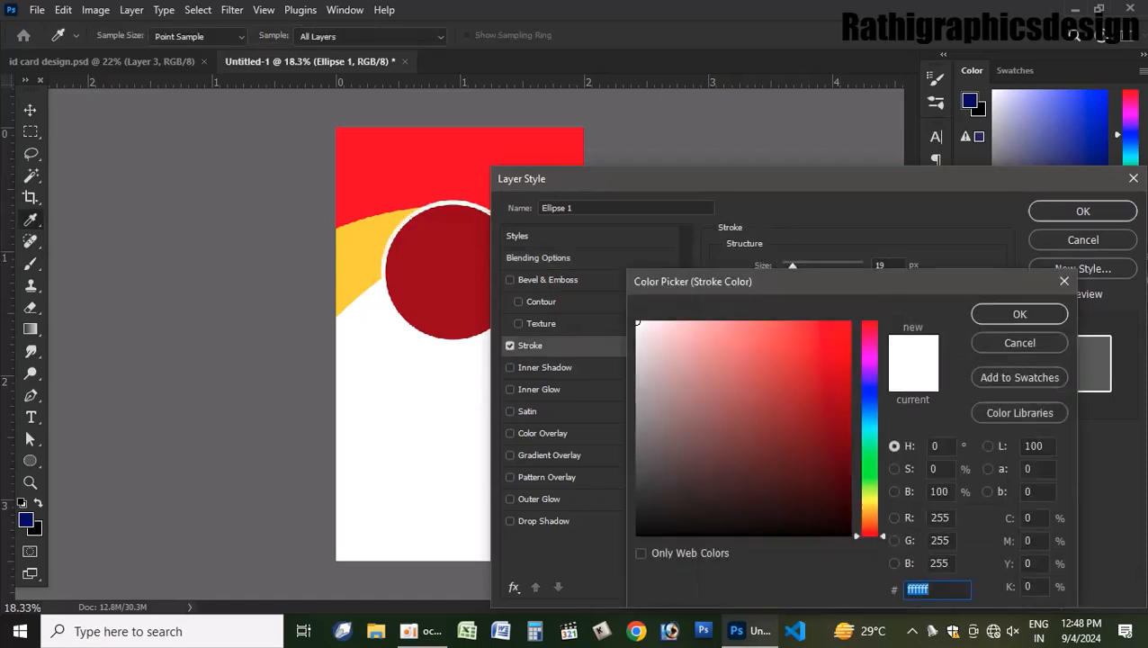
{"action": "left_click_drag", "start_coordinate": [869, 536], "coordinate": [869, 505]}
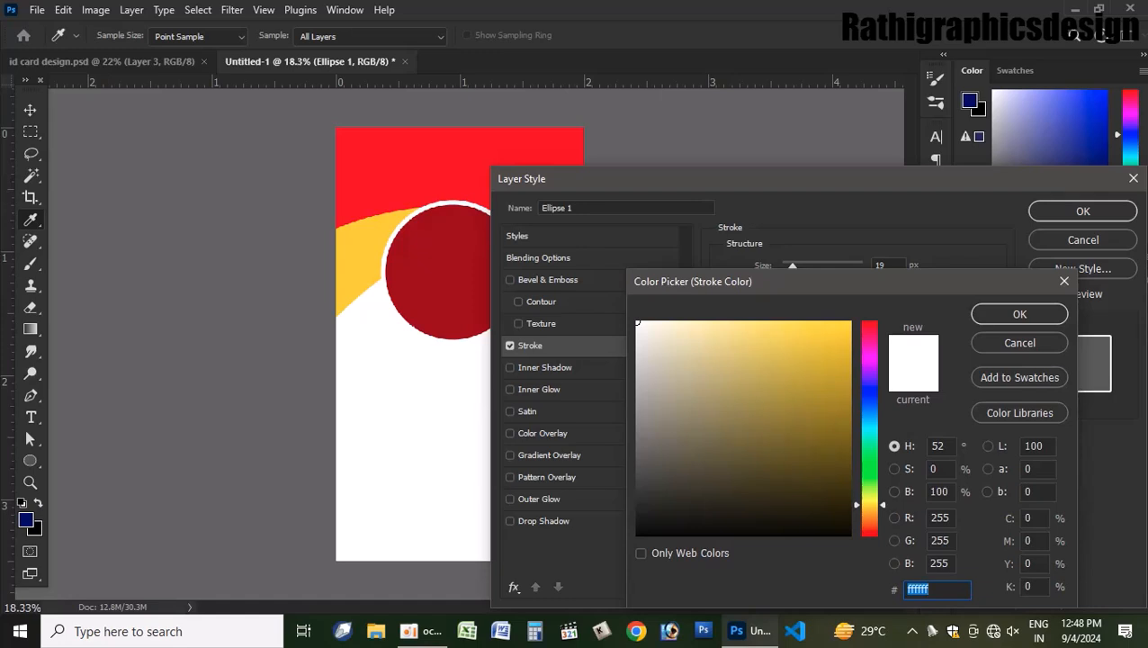
{"action": "left_click", "coordinate": [849, 322]}
{"action": "left_click", "coordinate": [1020, 314]}
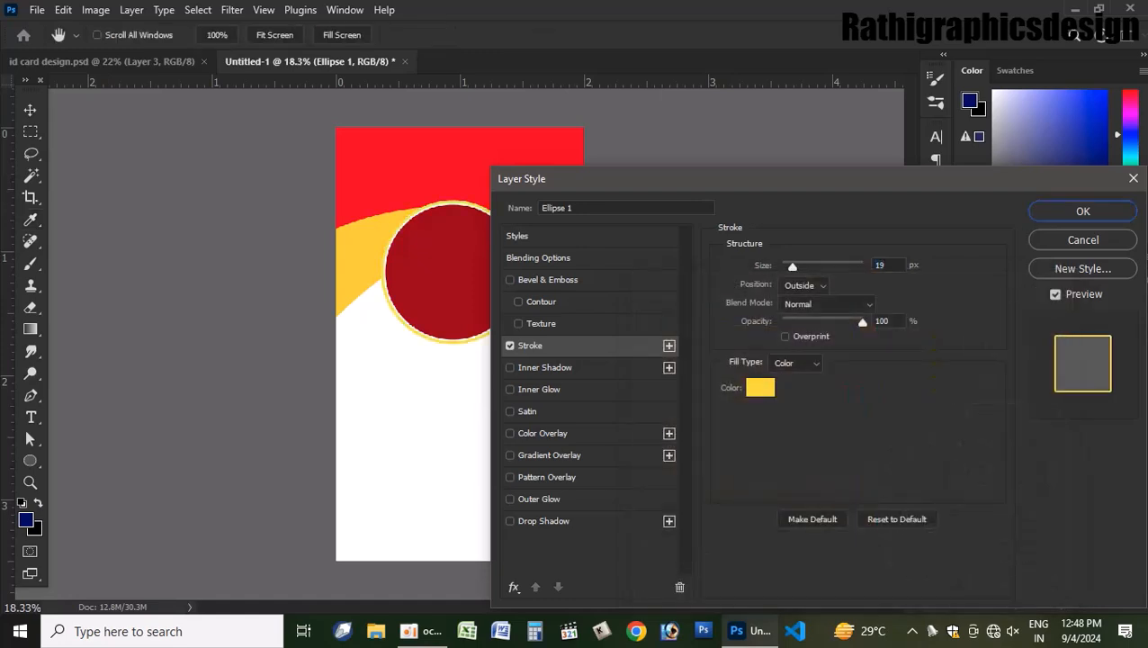
- Set the circle's yellow Stroke effect to a size of 30 px and apply the layer style
{"action": "scroll", "coordinate": [460, 345], "scroll_direction": "up", "scroll_amount": 1}
{"action": "key", "text": "Up"}
{"action": "key", "text": "Up"}
{"action": "key", "text": "Up"}
{"action": "key", "text": "Up"}
{"action": "key", "text": "Up"}
{"action": "key", "text": "Up"}
{"action": "key", "text": "Up"}
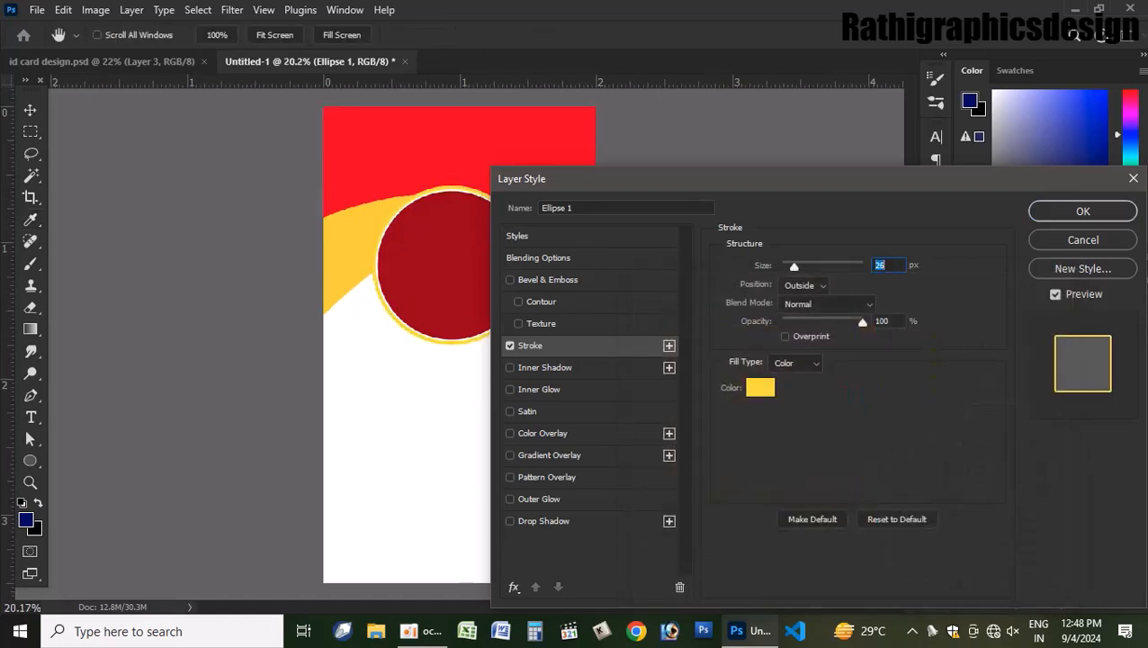
{"action": "key", "text": "Up"}
{"action": "key", "text": "Up"}
{"action": "key", "text": "Up"}
{"action": "key", "text": "Up"}
{"action": "key", "text": "Return"}
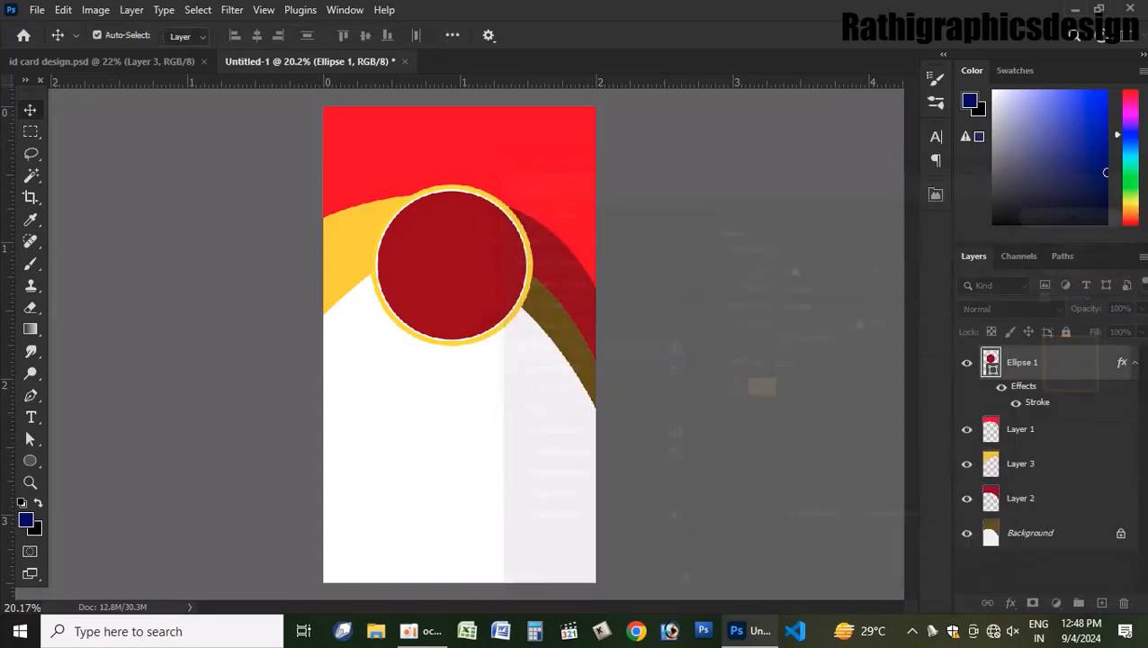
{"action": "scroll", "coordinate": [460, 345], "scroll_direction": "down", "scroll_amount": 1}
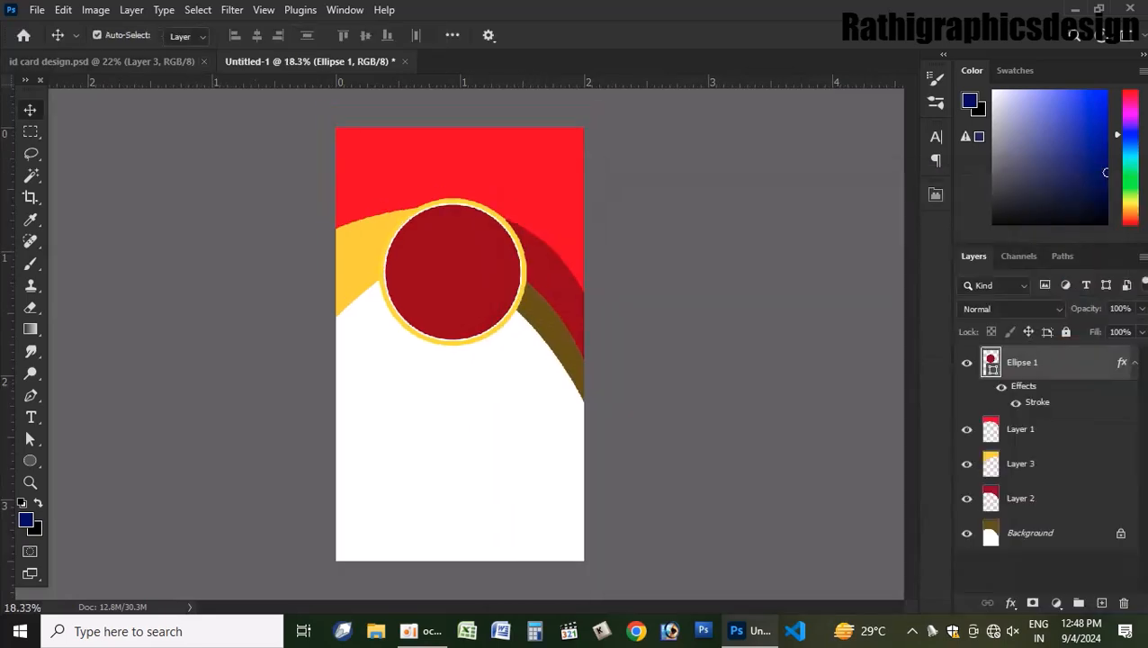
- Compare with the finished card and add a Gradient Overlay effect to the red top shape on Layer 1
{"action": "key", "text": "ctrl+Tab"}
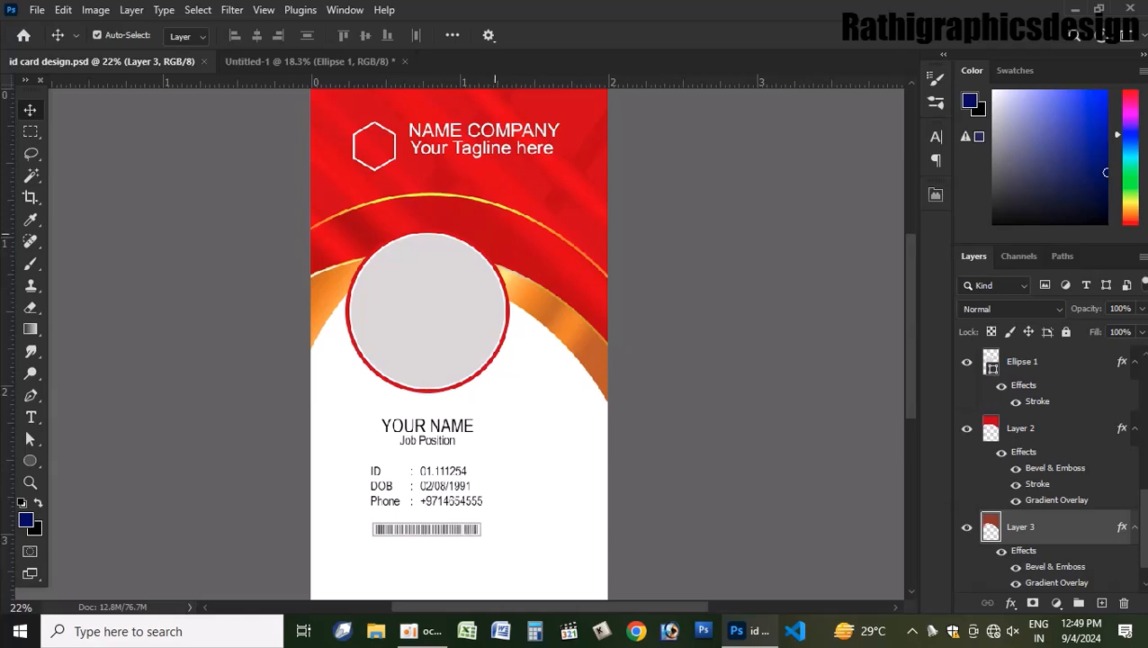
{"action": "key", "text": "ctrl+Tab"}
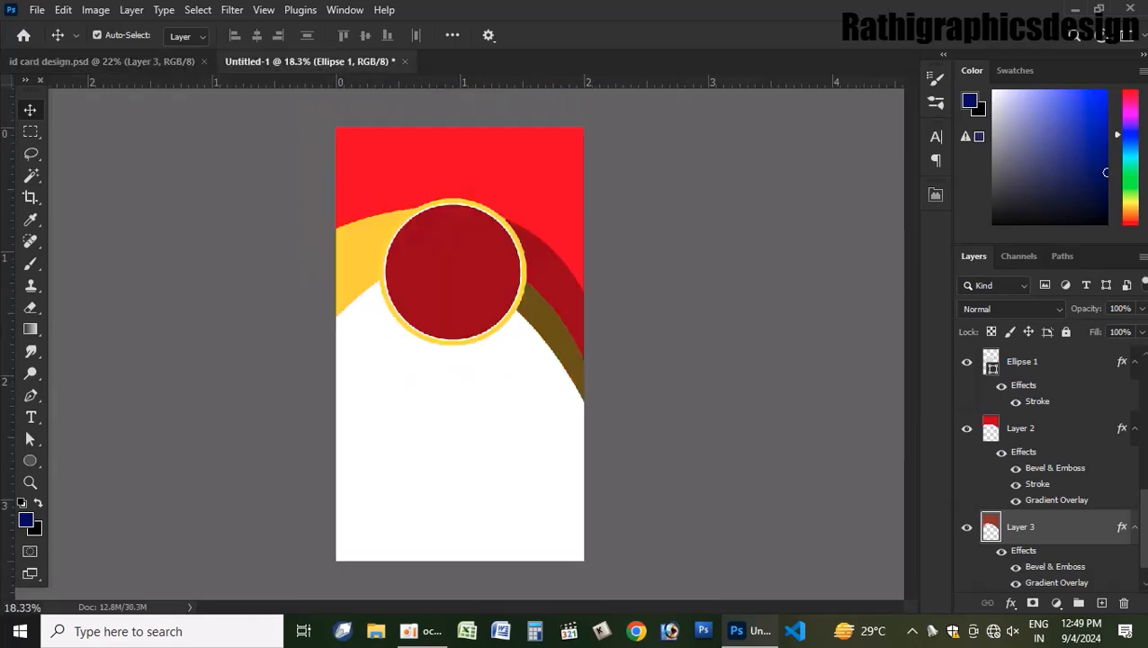
{"action": "key", "text": "alt+bracketleft"}
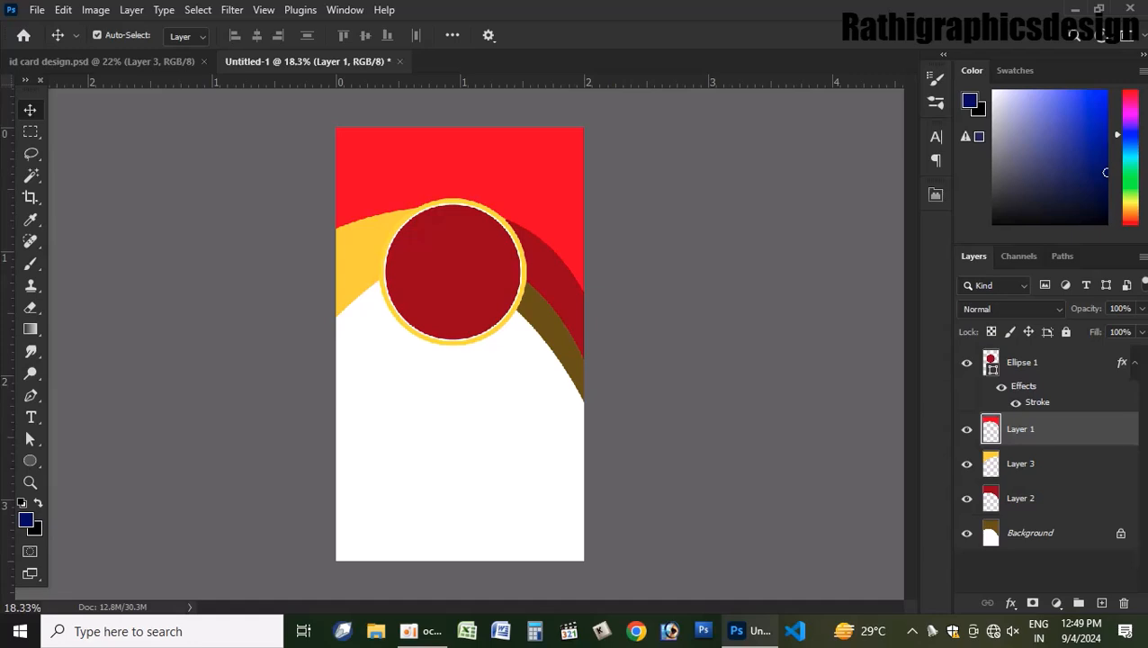
{"action": "double_click", "coordinate": [1069, 430]}
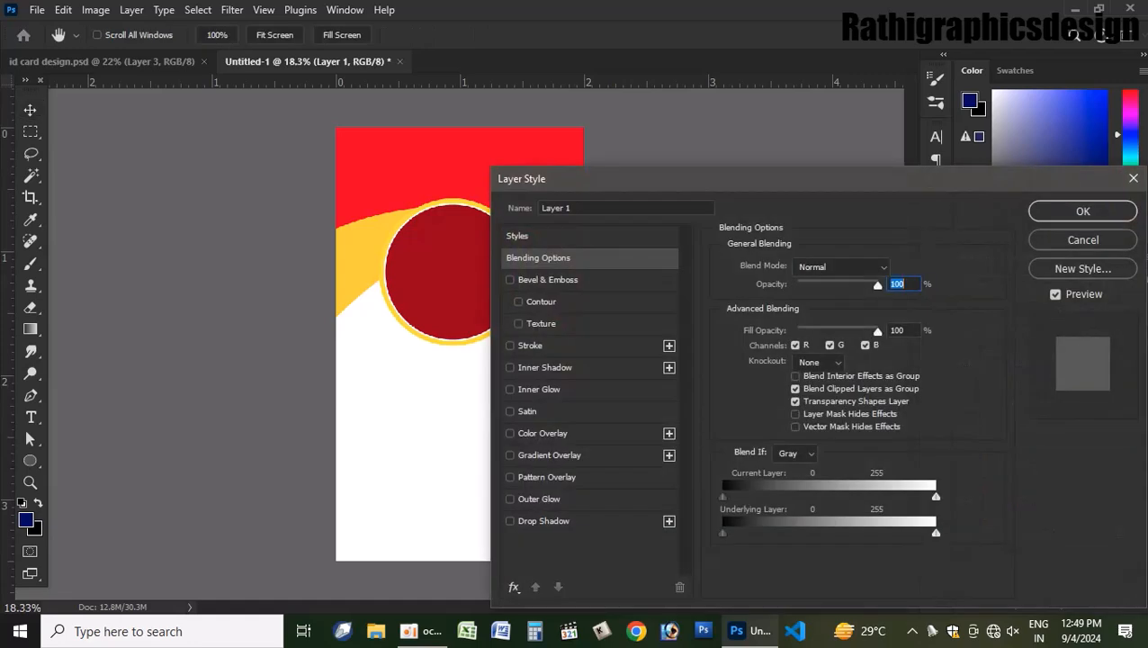
{"action": "left_click", "coordinate": [549, 455]}
{"action": "left_click", "coordinate": [510, 454]}
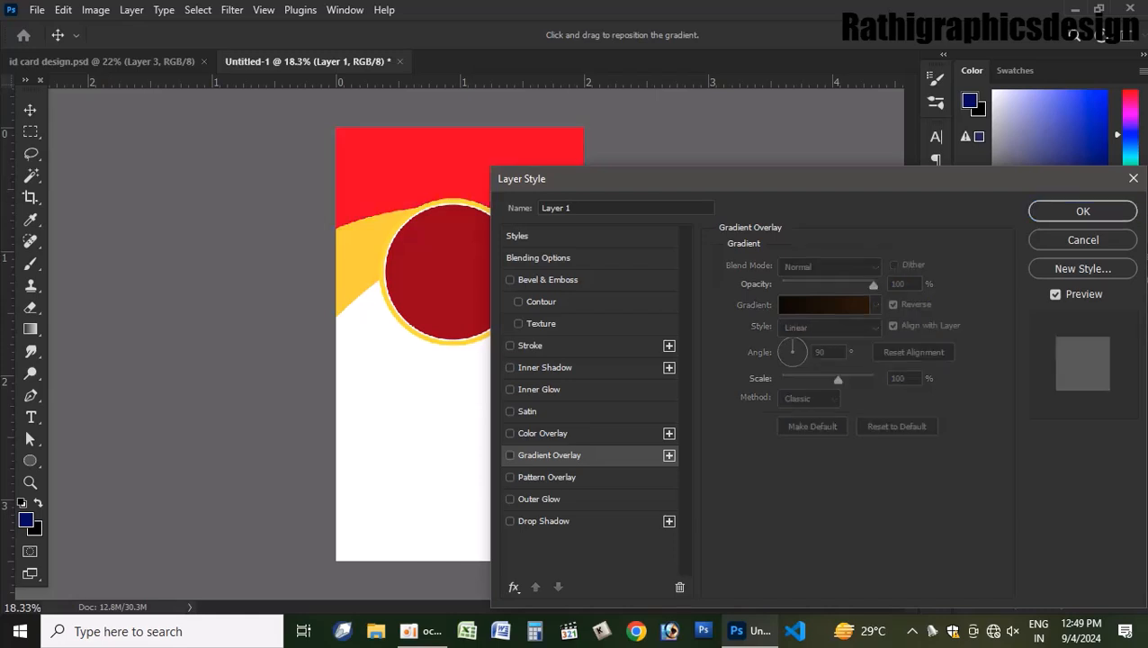
{"action": "left_click", "coordinate": [510, 454]}
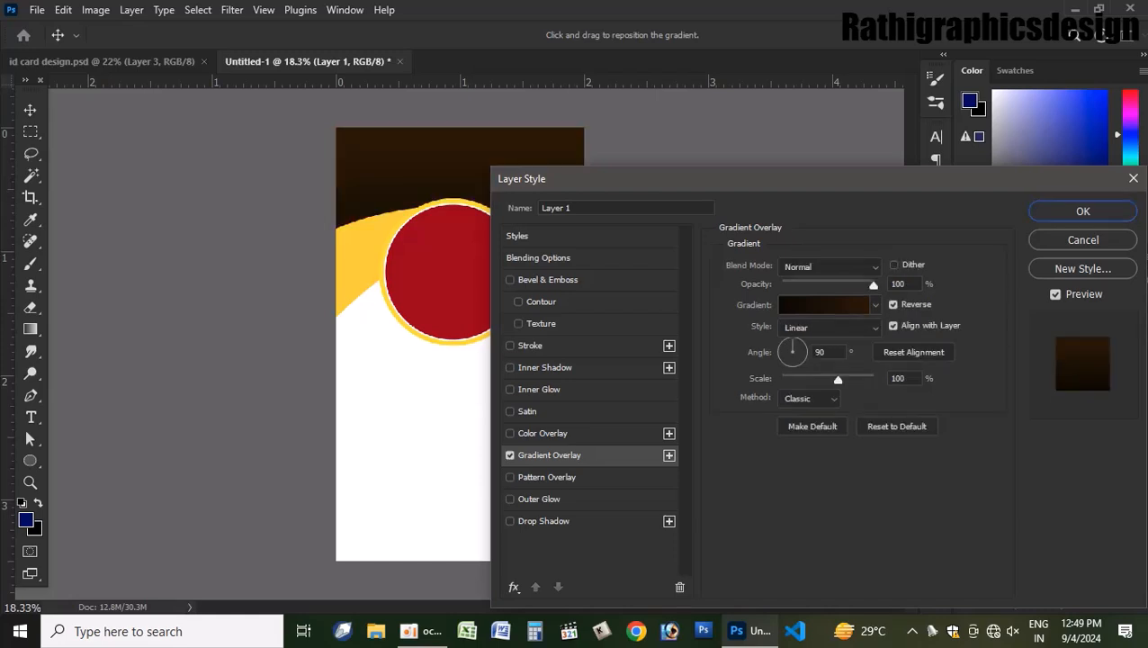
- Choose RB Red Gradient 17 from the Resource Boy Red Gradients for Layer 1's Gradient Overlay
{"action": "left_click", "coordinate": [824, 304]}
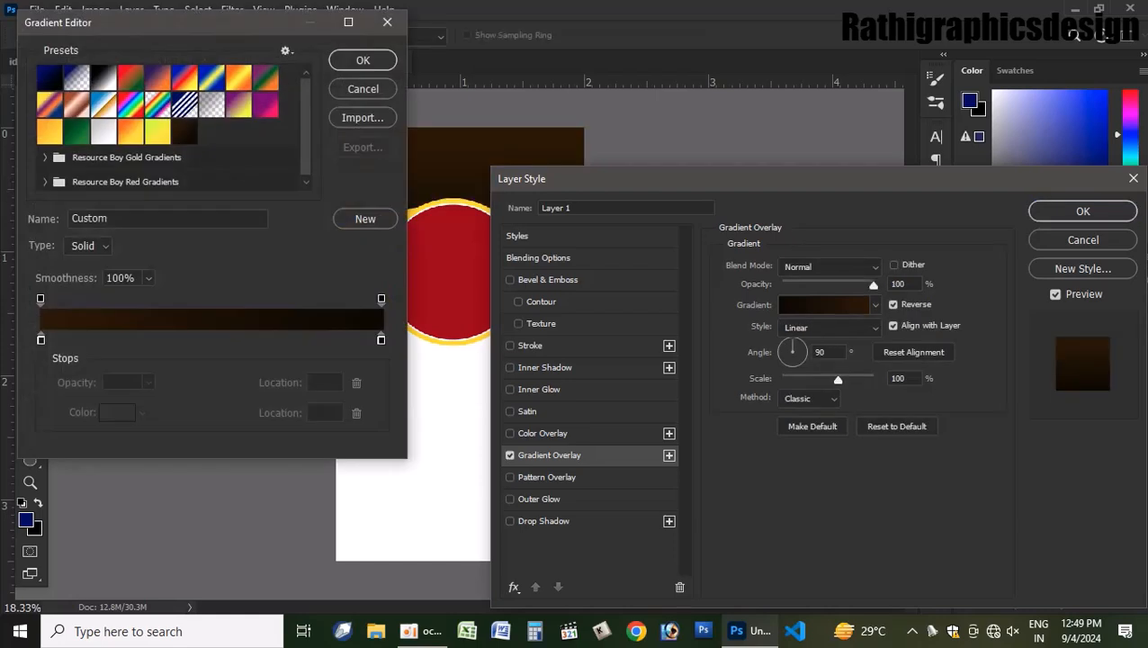
{"action": "left_click", "coordinate": [45, 157]}
{"action": "left_click", "coordinate": [45, 157]}
{"action": "left_click", "coordinate": [44, 178]}
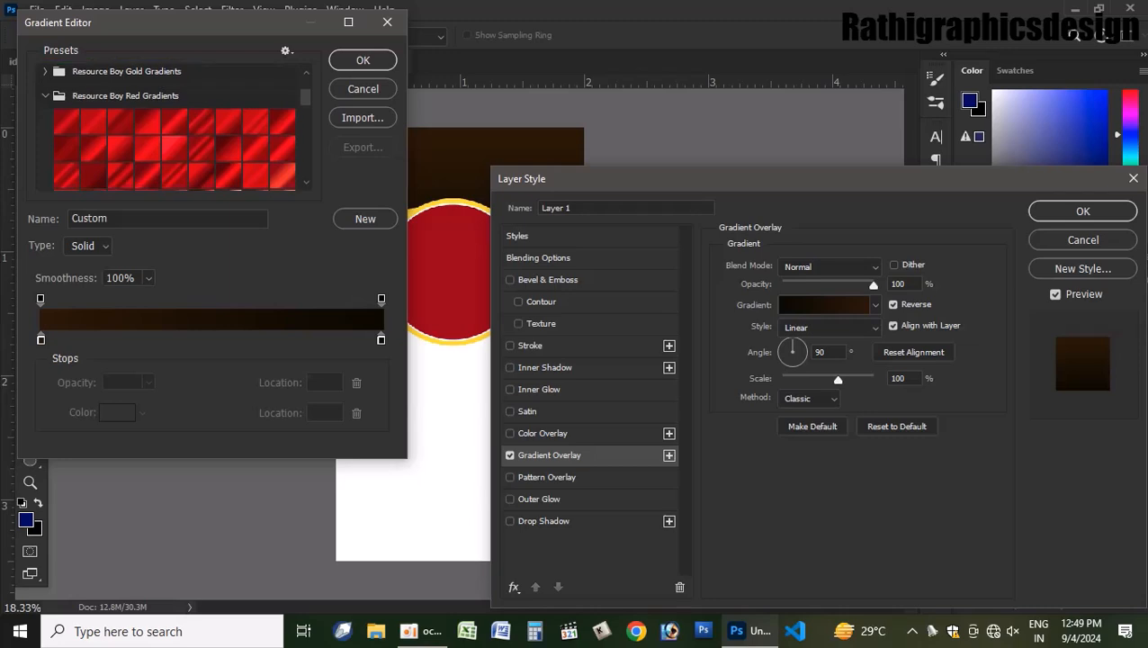
{"action": "left_click", "coordinate": [255, 148]}
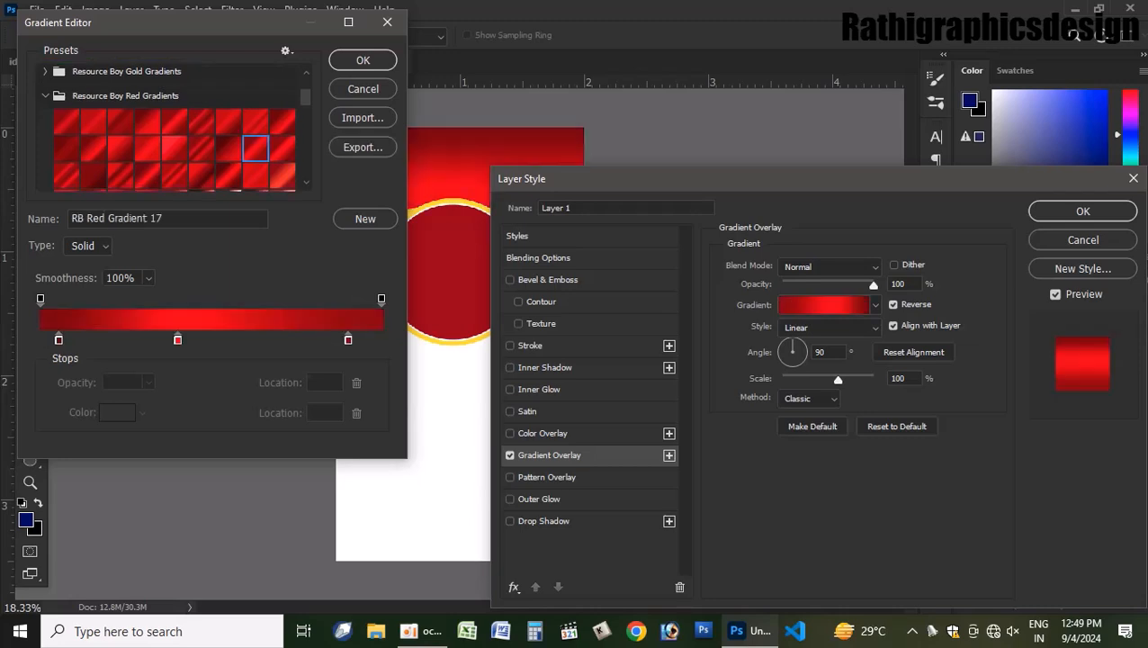
{"action": "key", "text": "Return"}
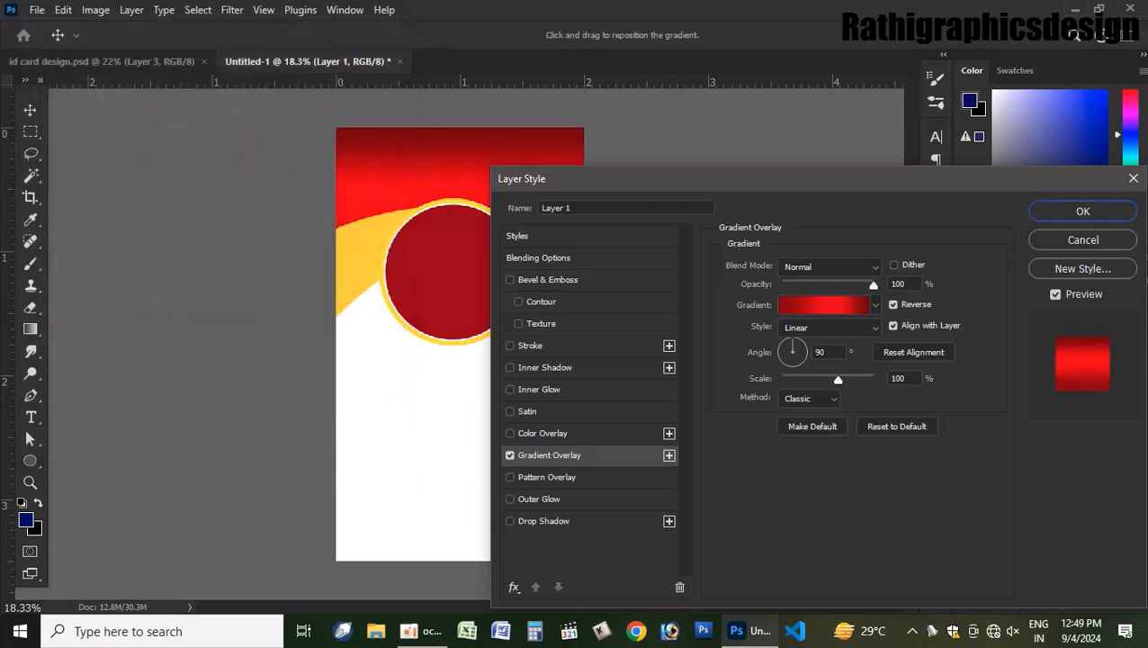
- Set the red Gradient Overlay to the Reflected style with an angle of 50°
{"action": "left_click", "coordinate": [827, 327]}
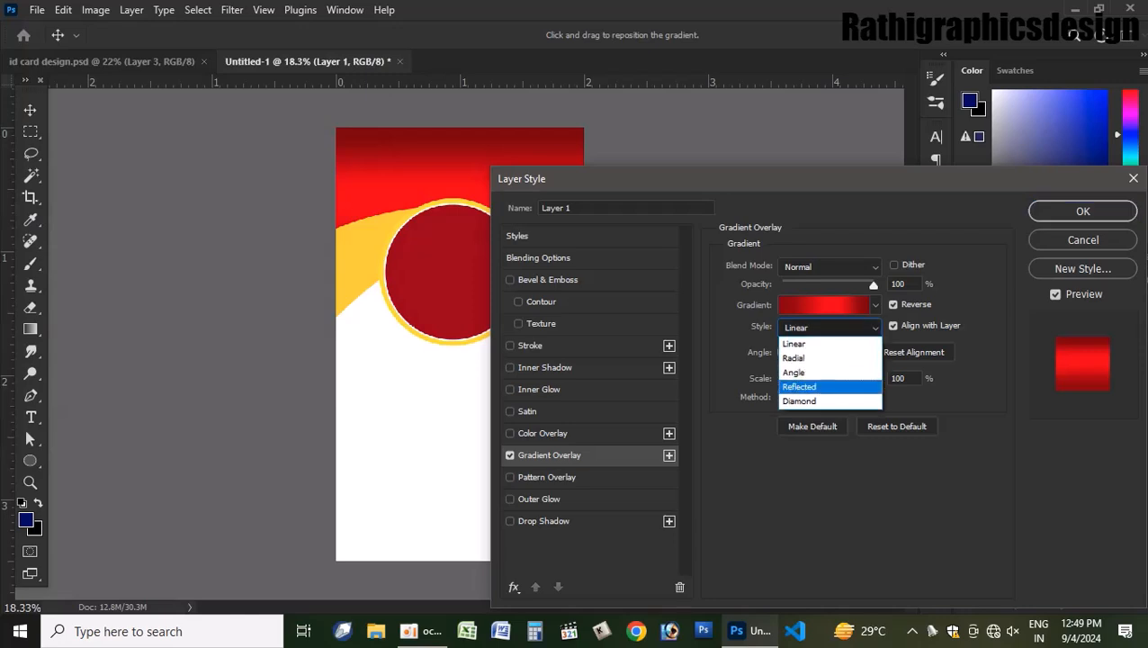
{"action": "key", "text": "Return"}
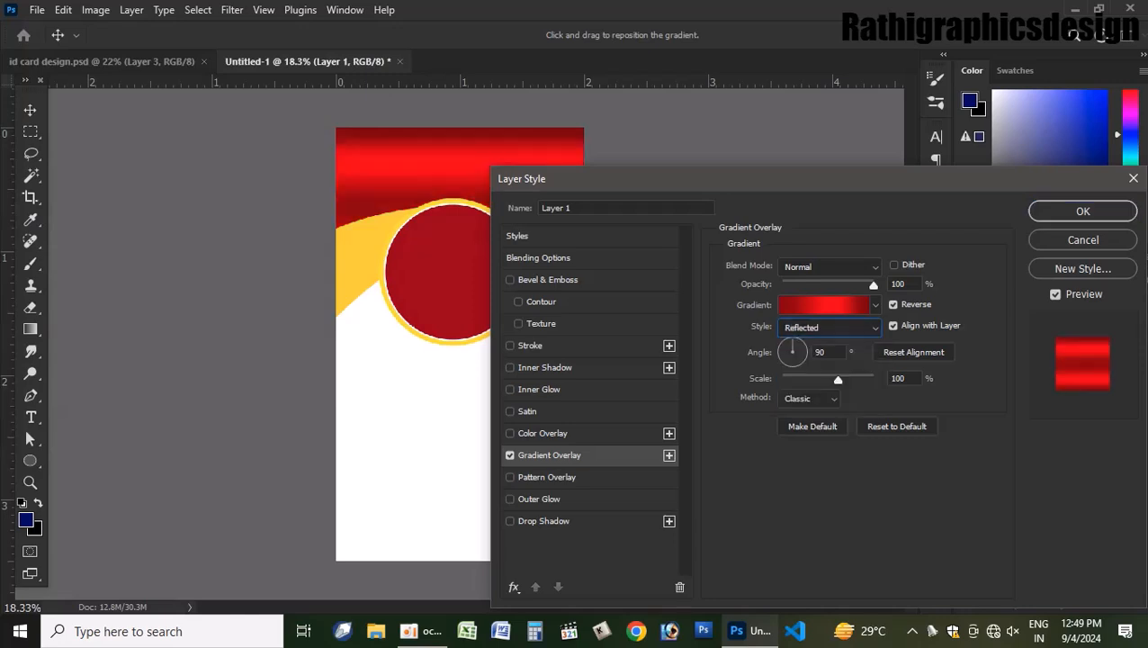
{"action": "left_click_drag", "start_coordinate": [793, 341], "coordinate": [800, 343]}
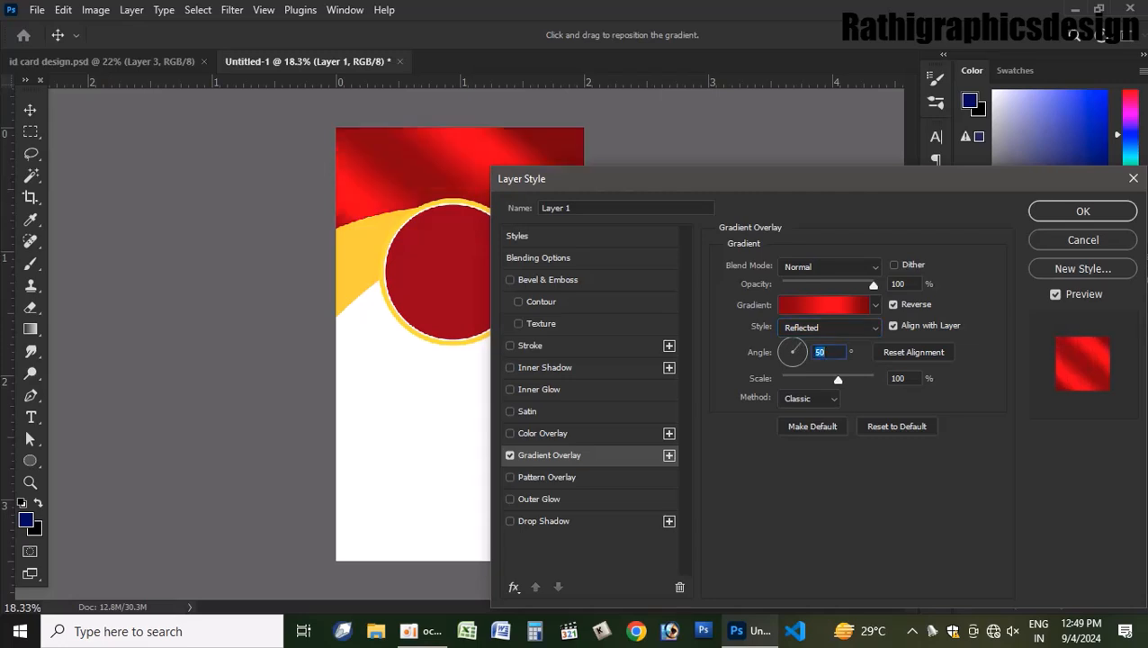
- Add Bevel & Emboss to Layer 1 in the Stroke Emboss style and enable Contour with a curved, peaked preset at 50% range
{"action": "left_click", "coordinate": [548, 279]}
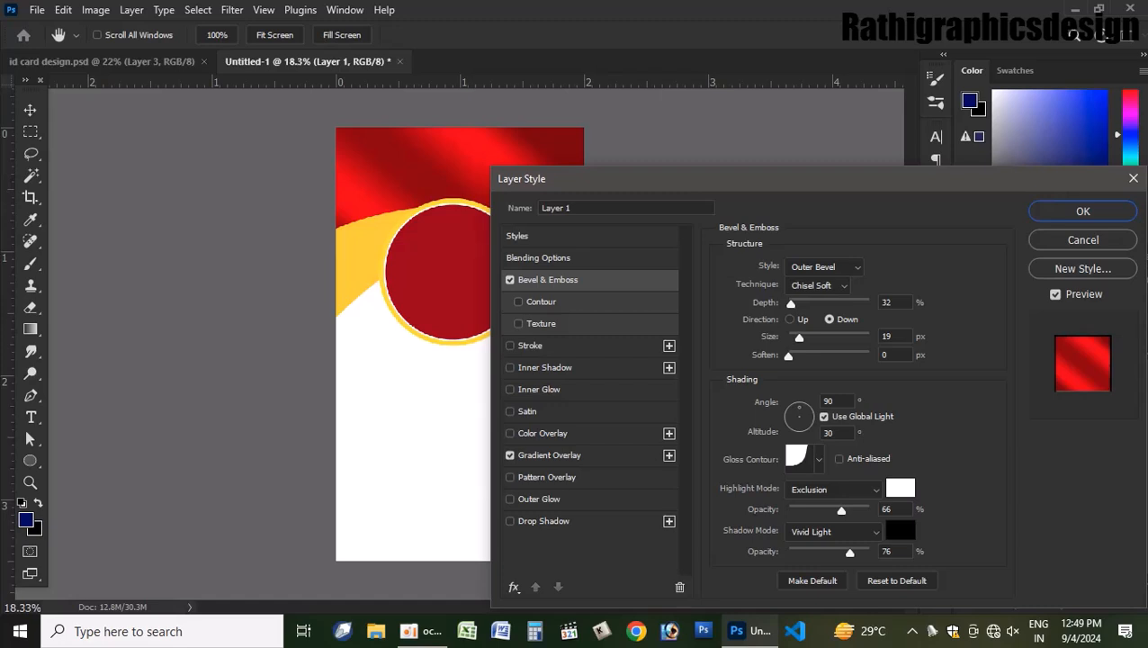
{"action": "left_click", "coordinate": [825, 266]}
{"action": "left_click", "coordinate": [819, 338]}
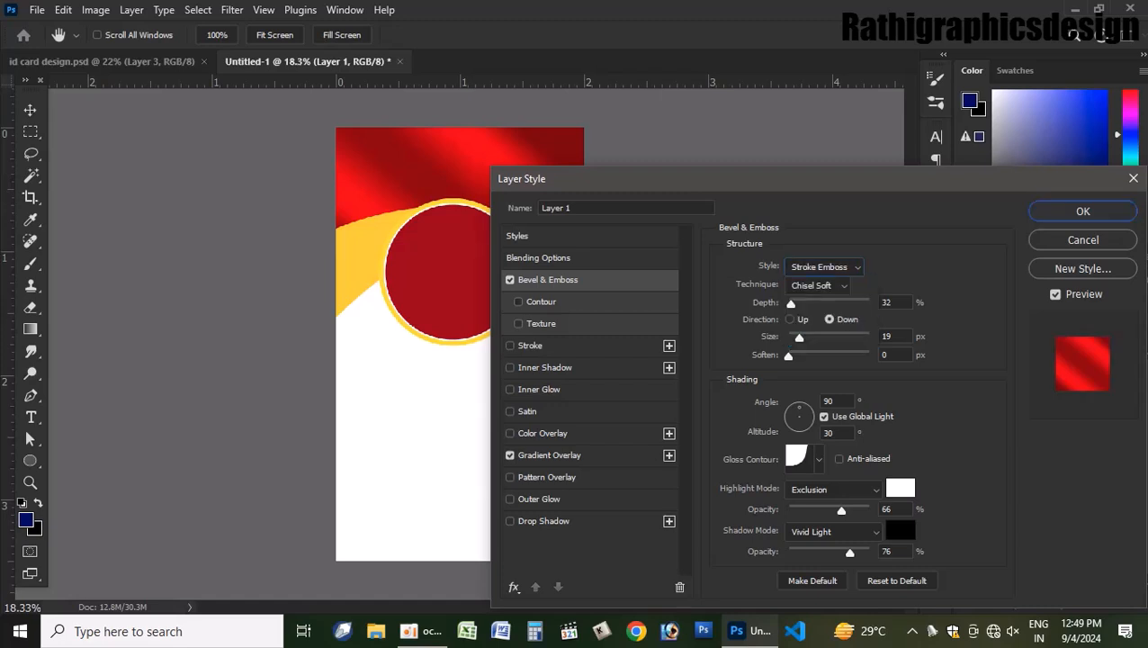
{"action": "left_click", "coordinate": [540, 302]}
{"action": "left_click", "coordinate": [773, 271]}
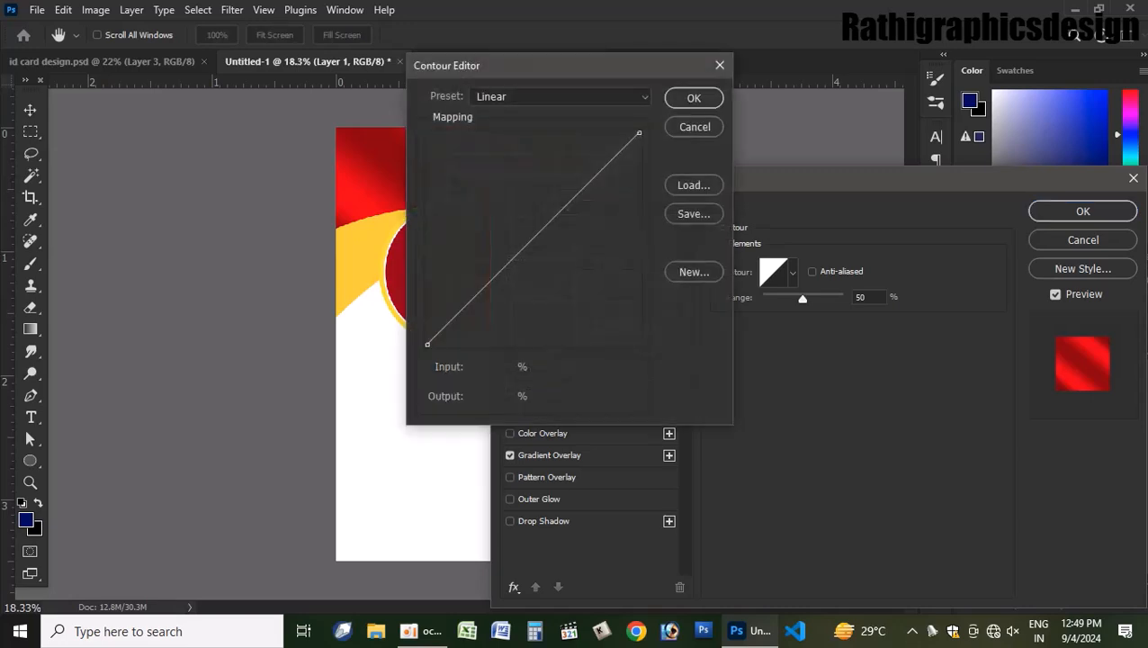
{"action": "left_click", "coordinate": [693, 97]}
{"action": "left_click", "coordinate": [792, 271]}
{"action": "double_click", "coordinate": [717, 339]}
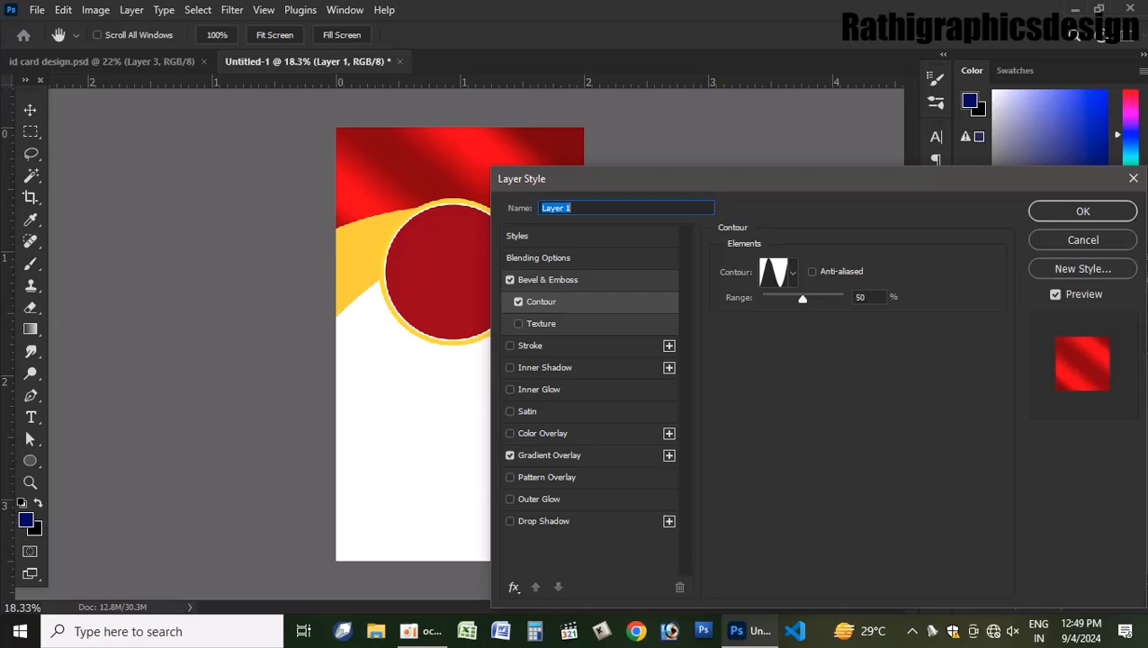
- Add a yellow Stroke effect to Layer 1, positioned Outside with a size of 65 px
{"action": "left_click", "coordinate": [531, 346]}
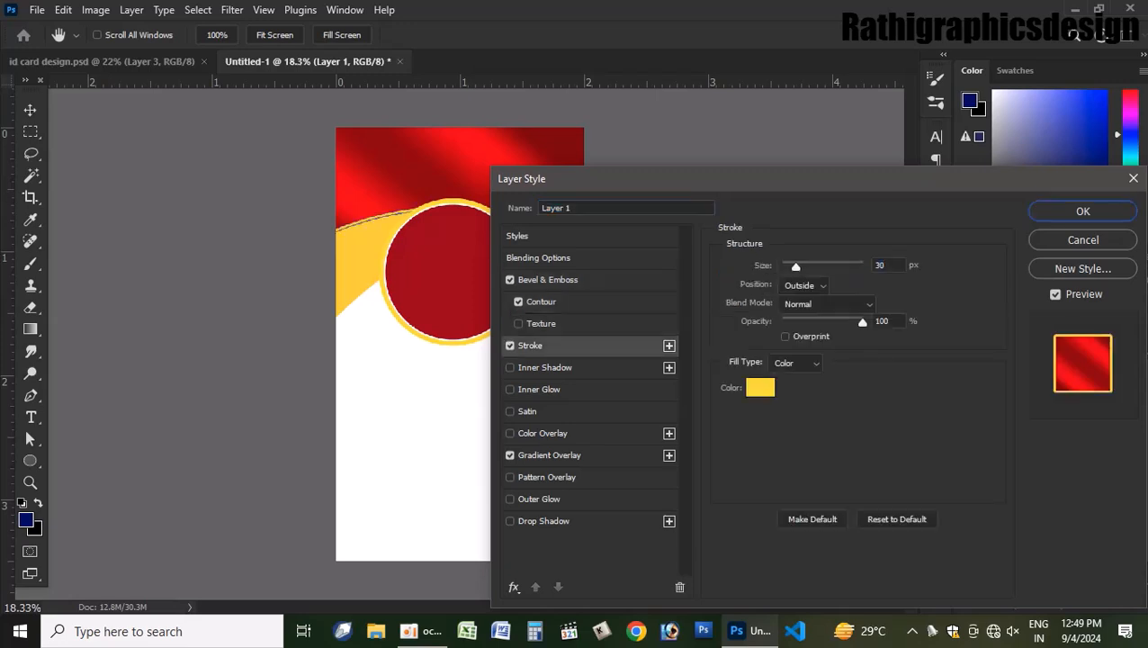
{"action": "left_click", "coordinate": [804, 285]}
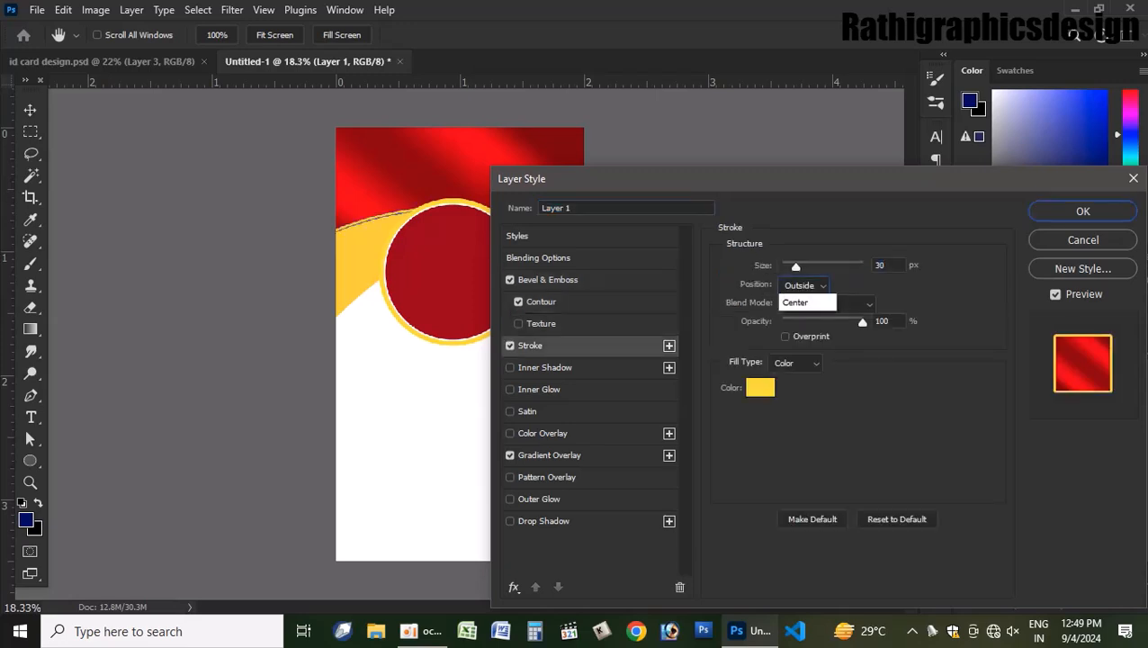
{"action": "left_click", "coordinate": [796, 312]}
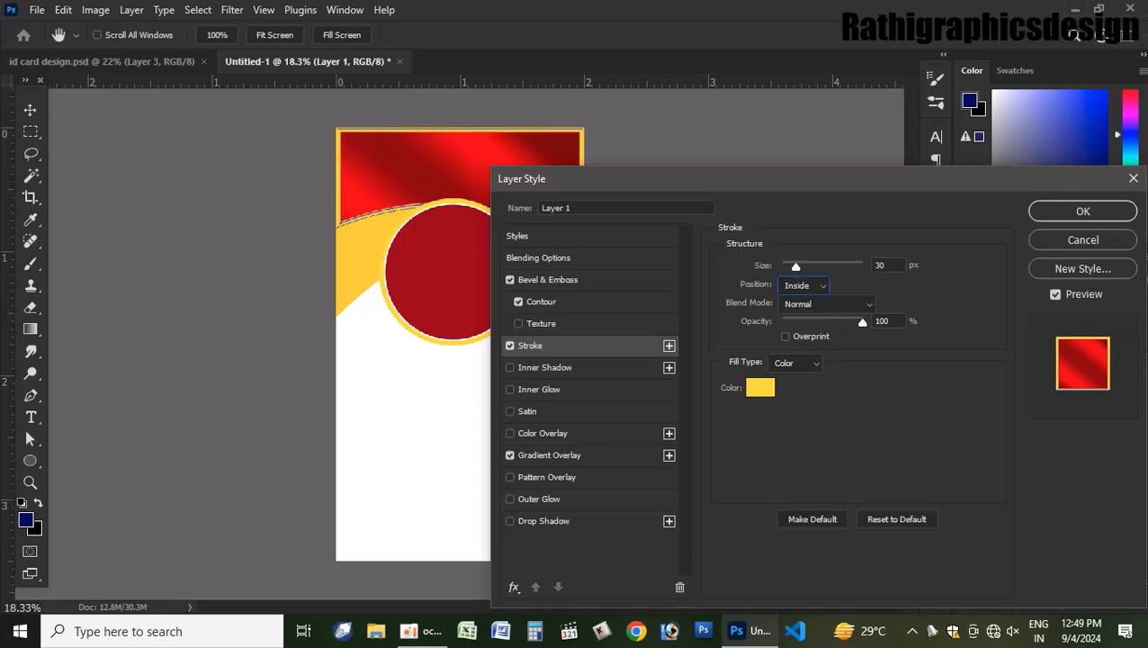
{"action": "left_click", "coordinate": [804, 285]}
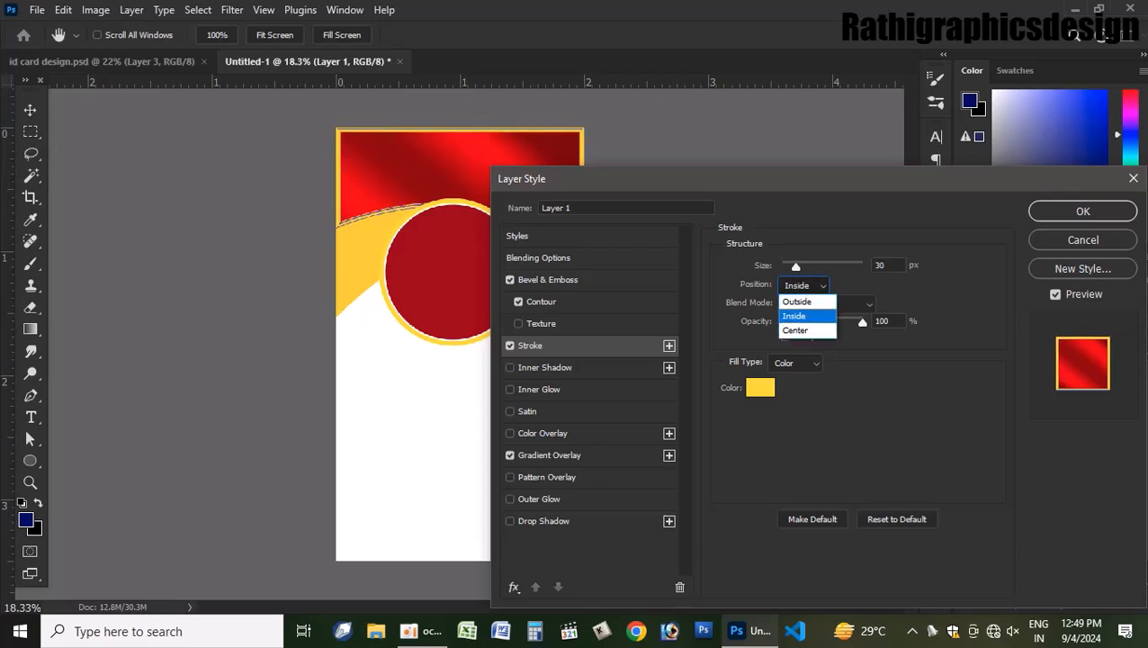
{"action": "left_click", "coordinate": [797, 297]}
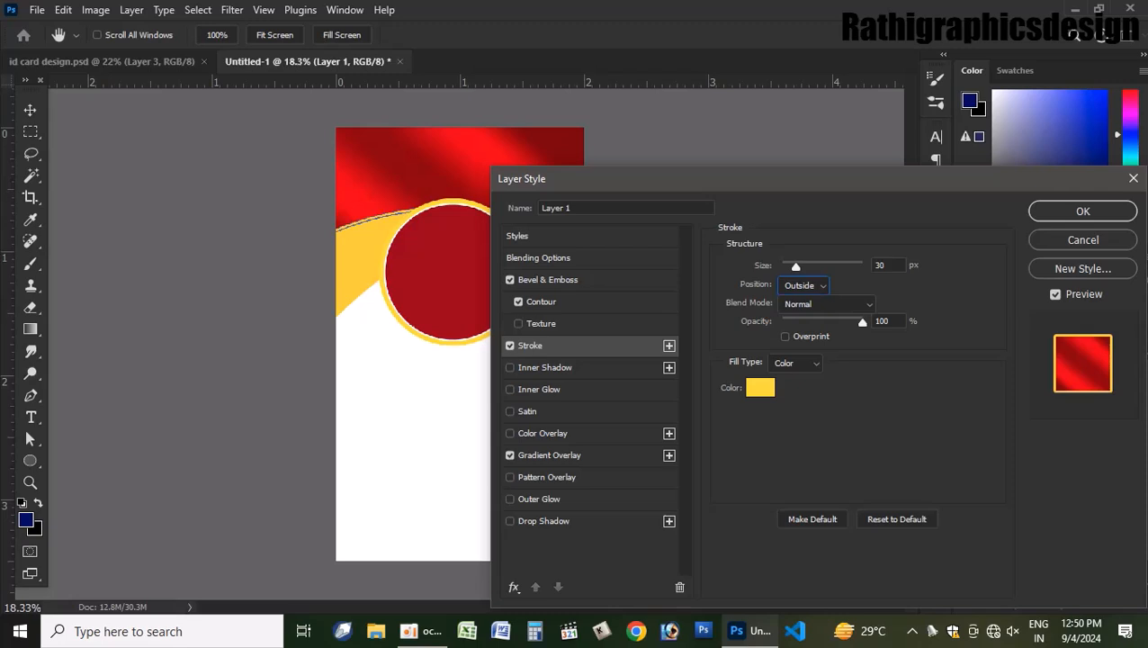
{"action": "left_click_drag", "start_coordinate": [796, 266], "coordinate": [807, 267]}
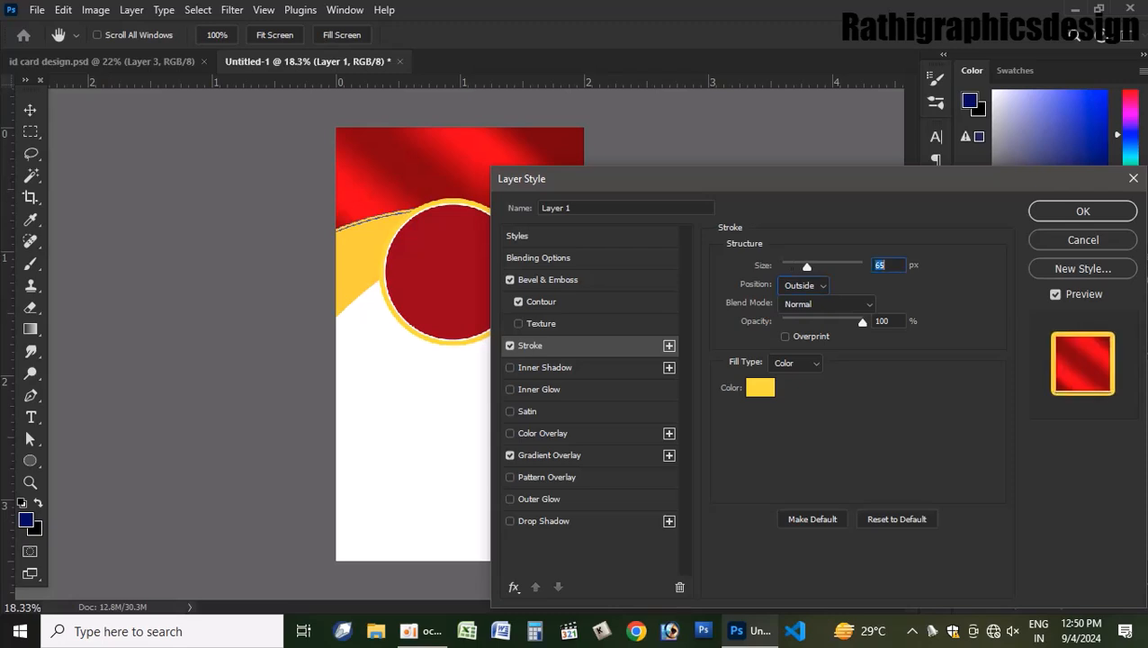
- Set the Bevel & Emboss size to 49 px, highlight mode to Color Dodge and shadow mode to Multiply, and apply the layer style
{"action": "left_click", "coordinate": [548, 280]}
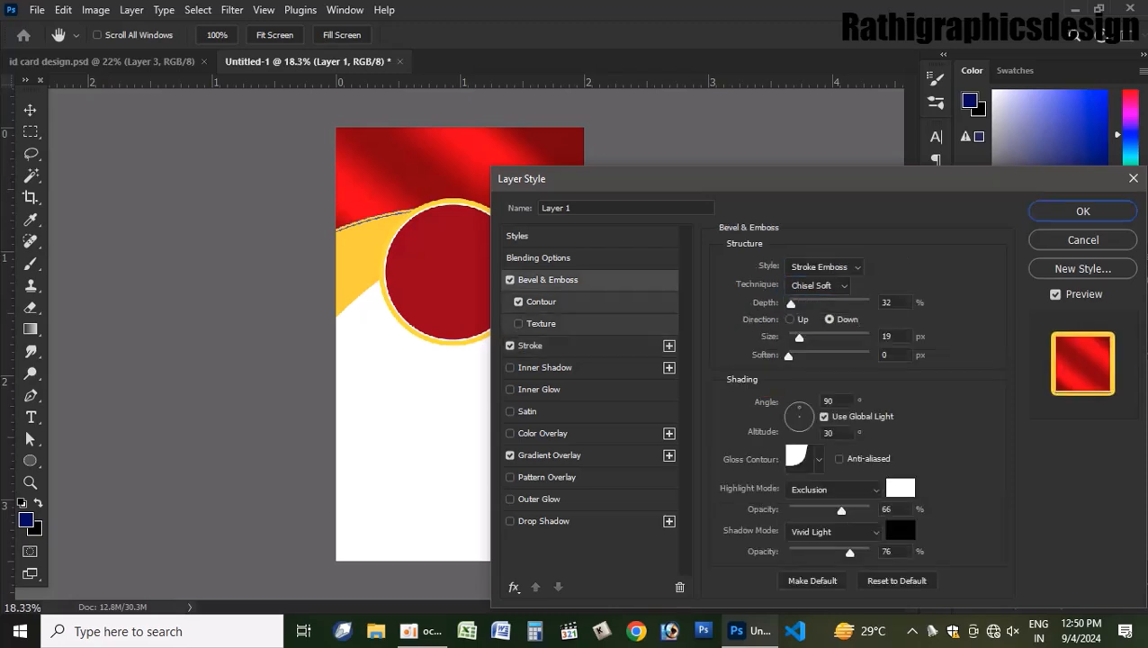
{"action": "left_click_drag", "start_coordinate": [799, 337], "coordinate": [808, 337]}
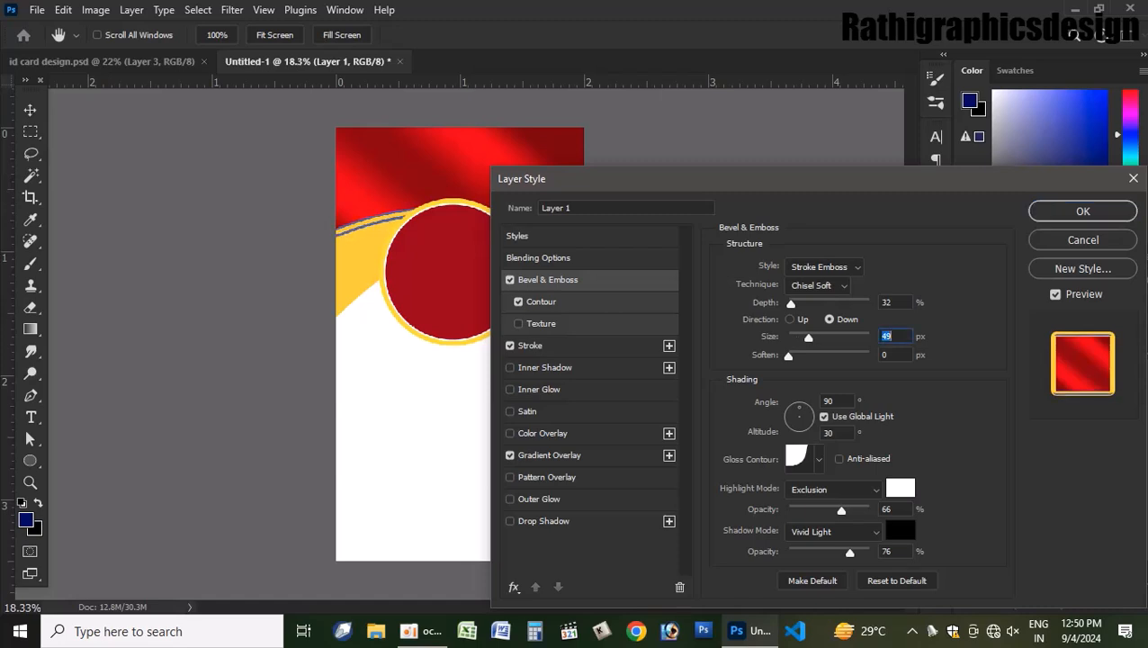
{"action": "left_click", "coordinate": [835, 489]}
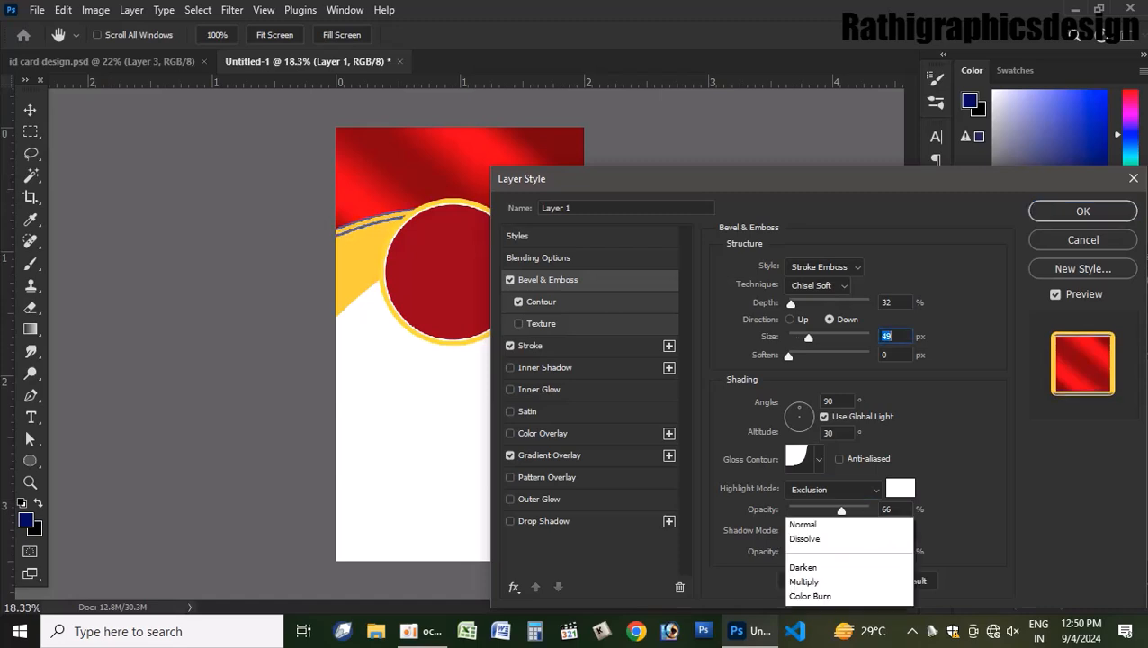
{"action": "left_click", "coordinate": [827, 309]}
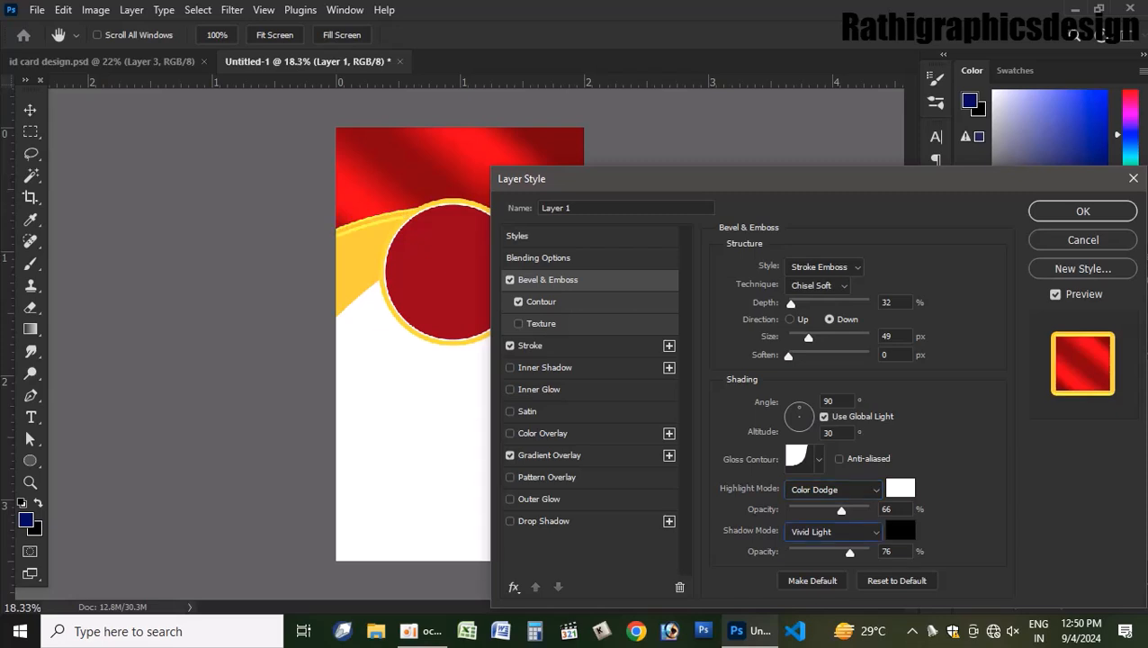
{"action": "left_click", "coordinate": [835, 532]}
{"action": "left_click", "coordinate": [827, 220]}
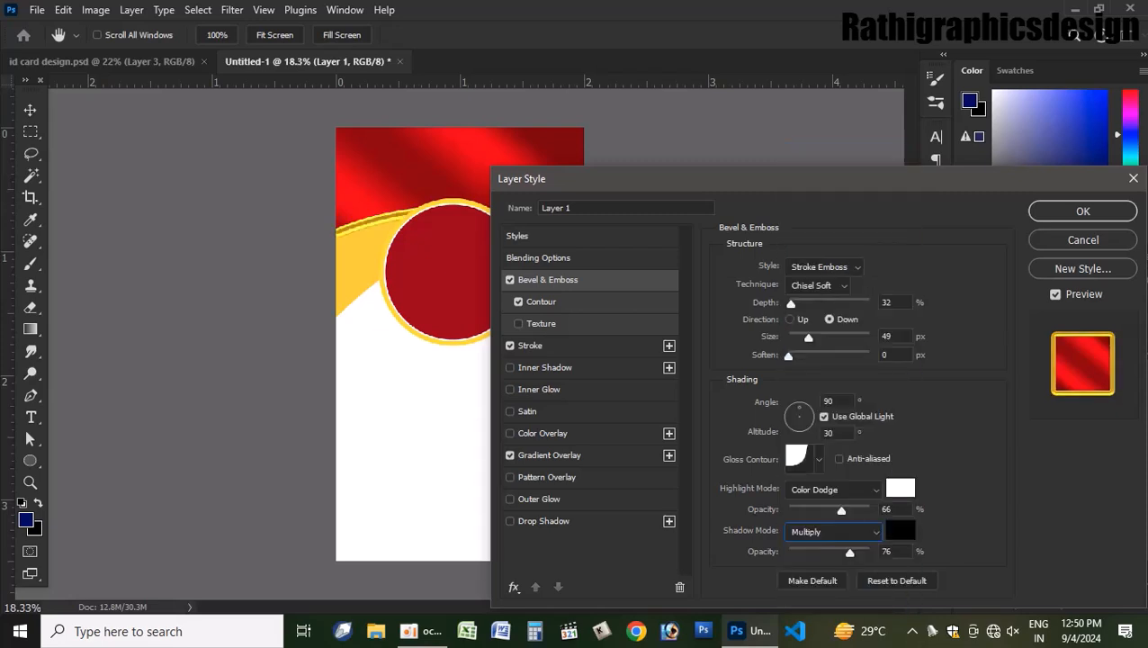
{"action": "key", "text": "Return"}
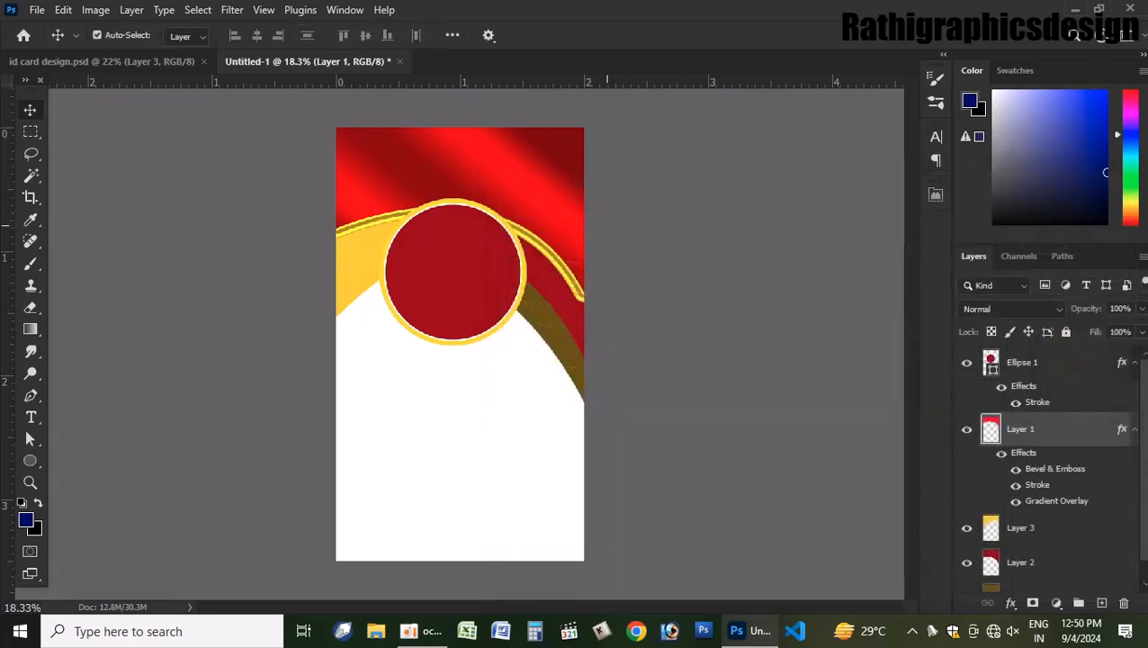
- Scale the red top shape to about 104.57% from its upper-left corner so its gold stroke runs past the card's right edge
{"action": "scroll", "coordinate": [535, 243], "scroll_direction": "up", "scroll_amount": 3}
{"action": "scroll", "coordinate": [535, 243], "scroll_direction": "up", "scroll_amount": 2}
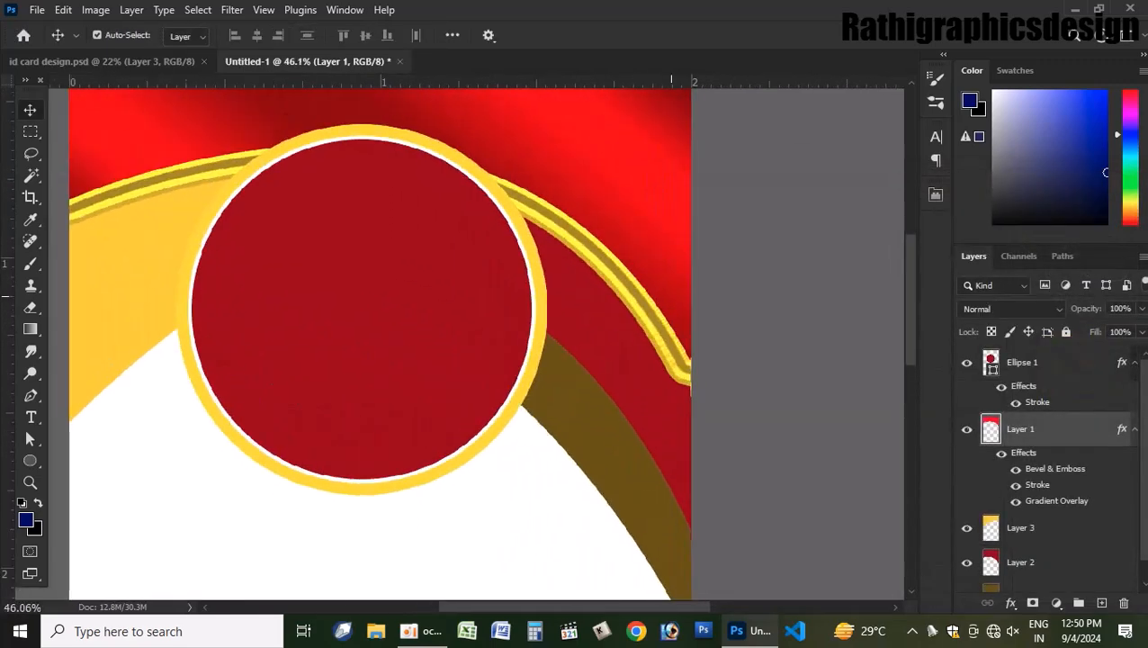
{"action": "scroll", "coordinate": [639, 360], "scroll_direction": "down", "scroll_amount": 3}
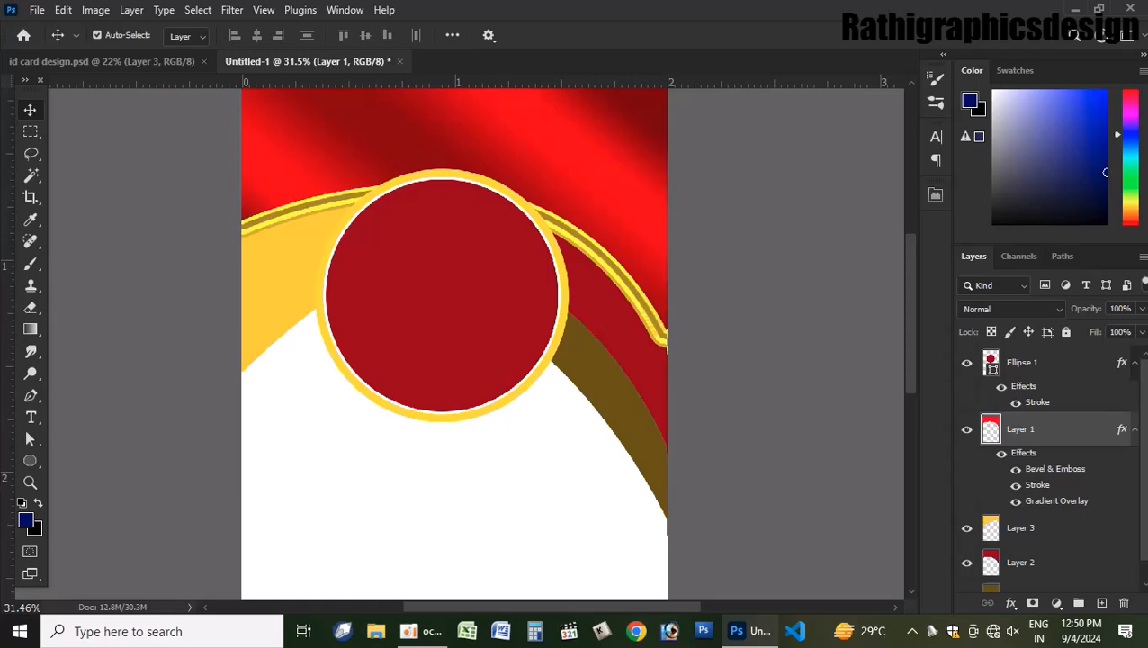
{"action": "scroll", "coordinate": [620, 241], "scroll_direction": "down", "scroll_amount": 1}
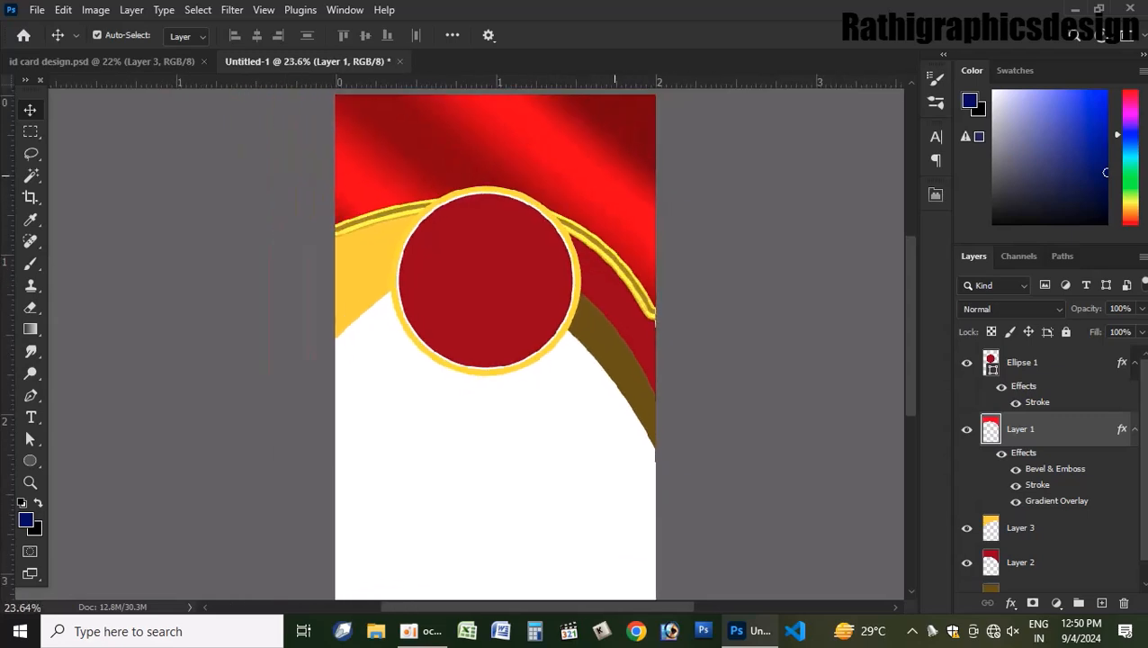
{"action": "key", "text": "ctrl+t"}
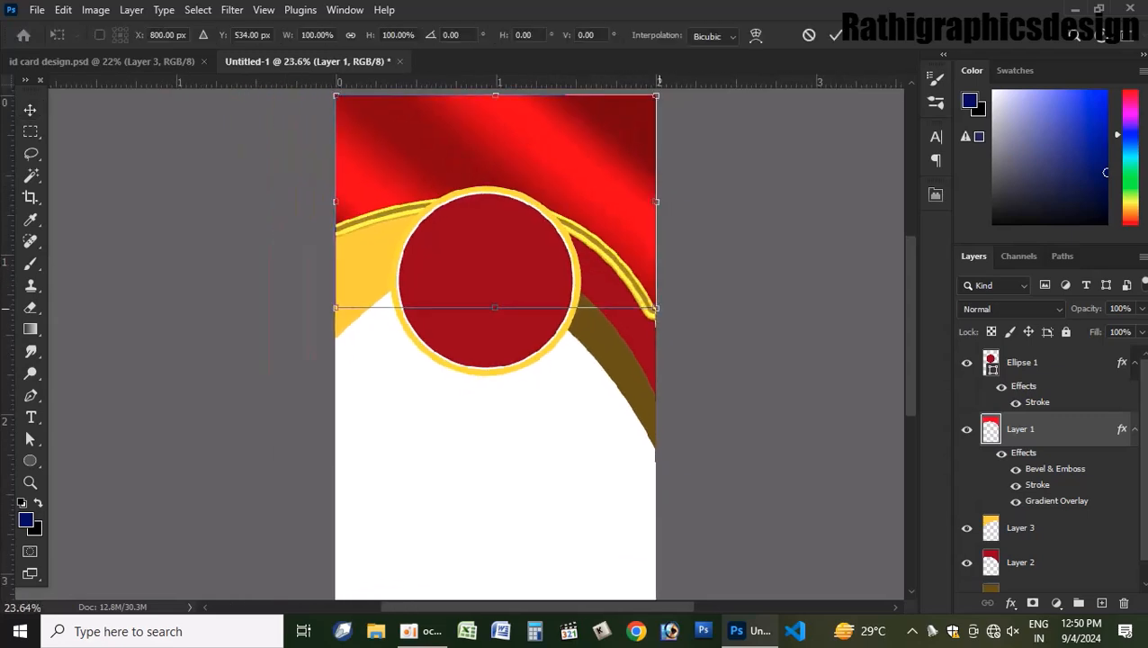
{"action": "left_click_drag", "start_coordinate": [656, 307], "coordinate": [670, 317]}
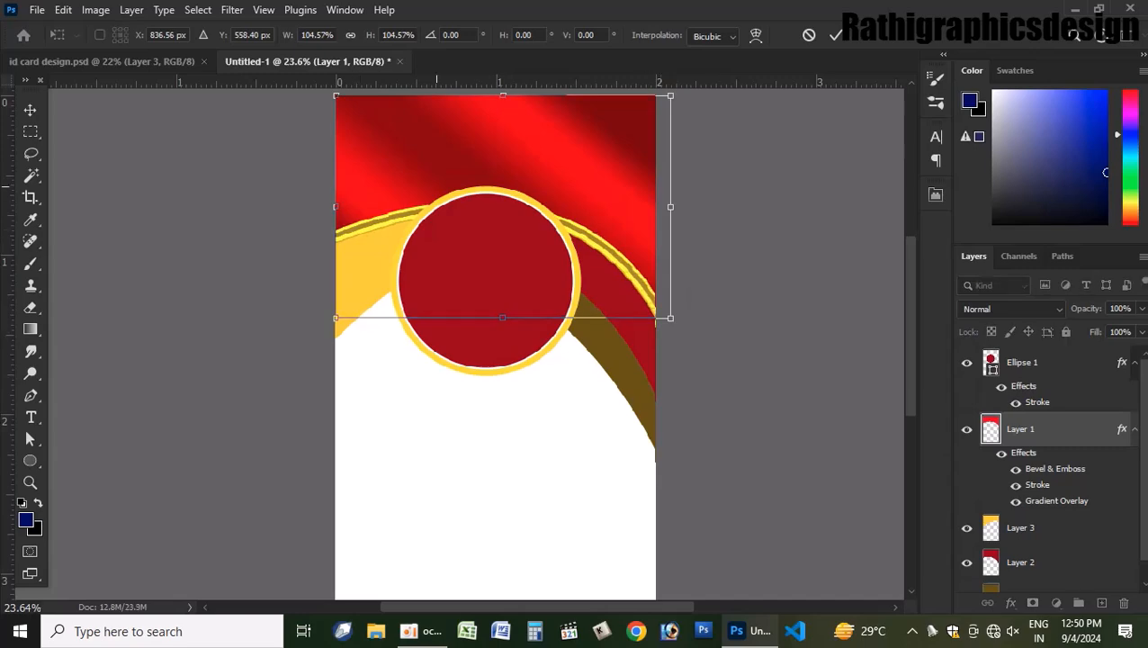
{"action": "key", "text": "Return"}
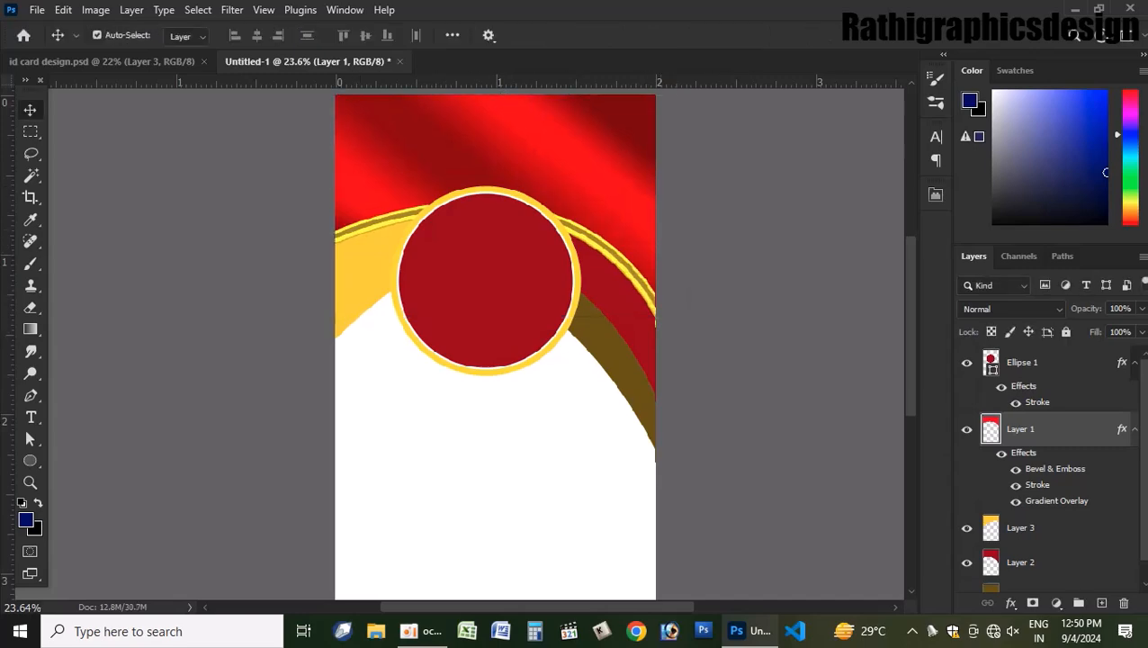
- Change the Bevel & Emboss contour of Layer 1 to the smooth half-round curve preset and apply the layer style
{"action": "double_click", "coordinate": [1055, 469]}
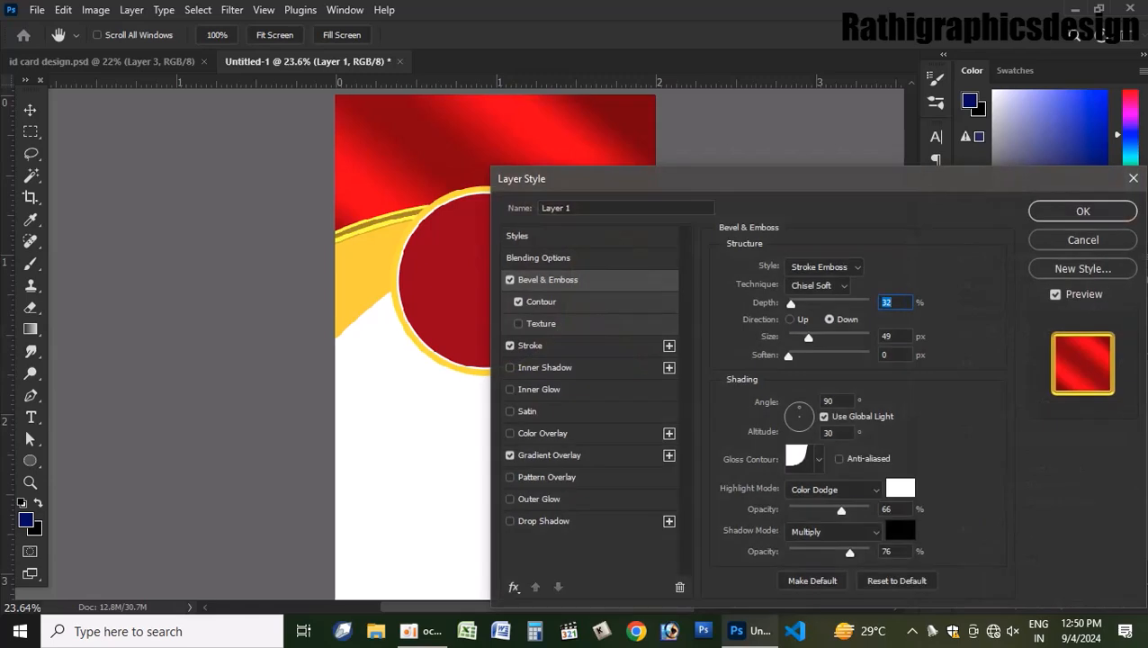
{"action": "left_click", "coordinate": [540, 301]}
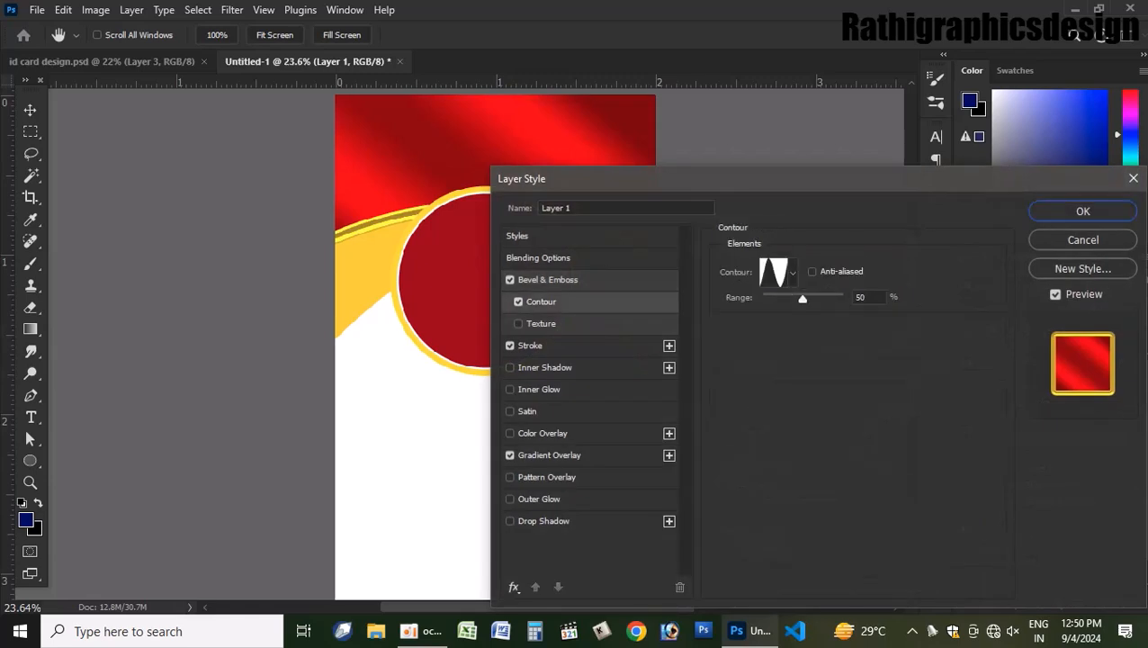
{"action": "left_click", "coordinate": [793, 272]}
{"action": "left_click", "coordinate": [744, 312]}
{"action": "left_click", "coordinate": [771, 312]}
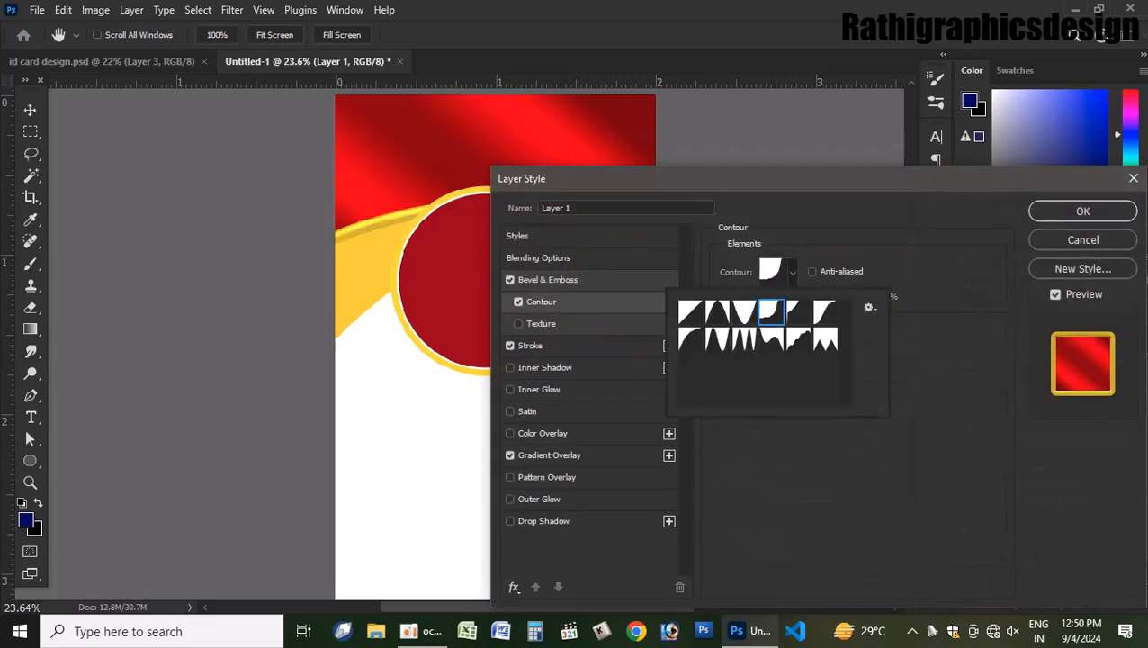
{"action": "left_click", "coordinate": [798, 312]}
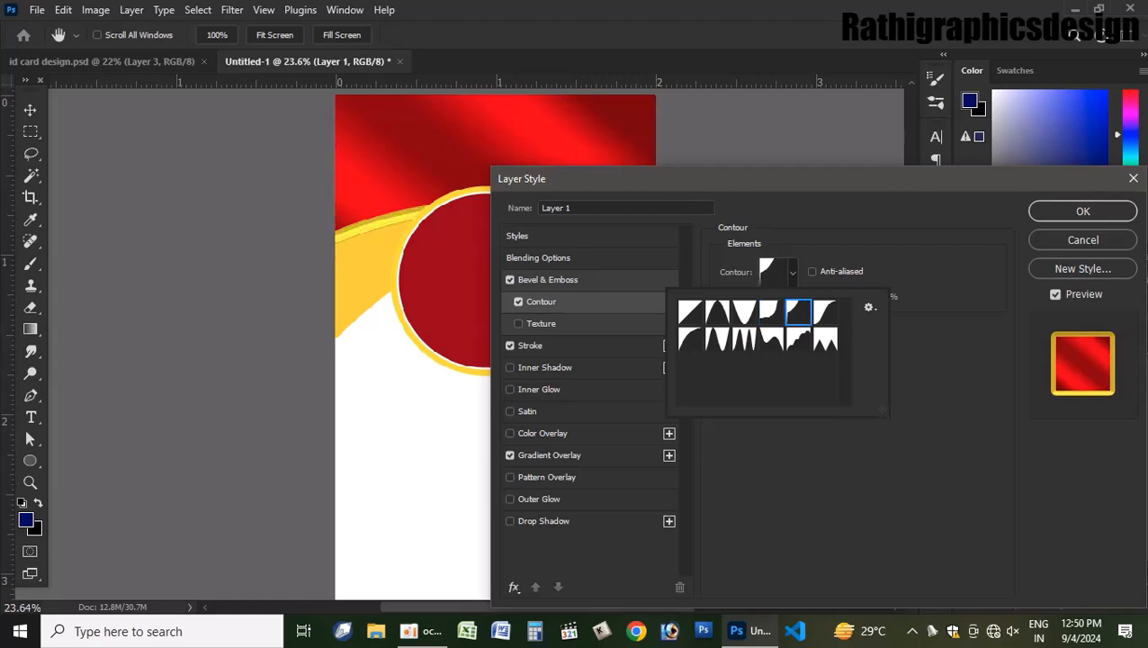
{"action": "left_click", "coordinate": [825, 313]}
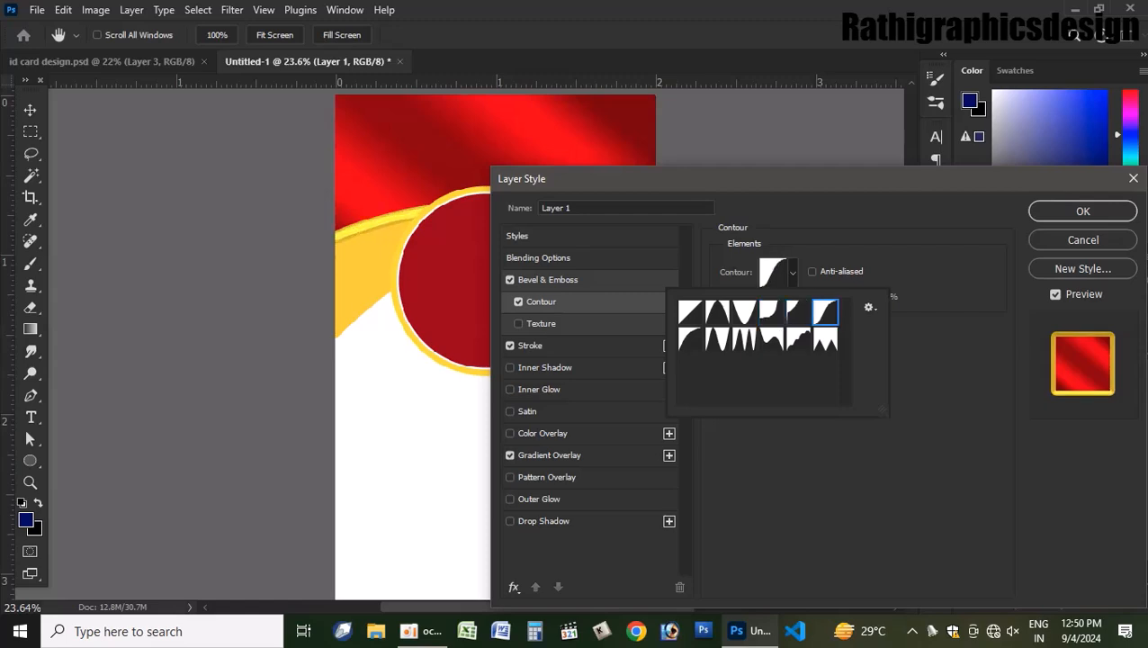
{"action": "left_click", "coordinate": [690, 312]}
{"action": "left_click", "coordinate": [717, 312]}
{"action": "left_click", "coordinate": [690, 339]}
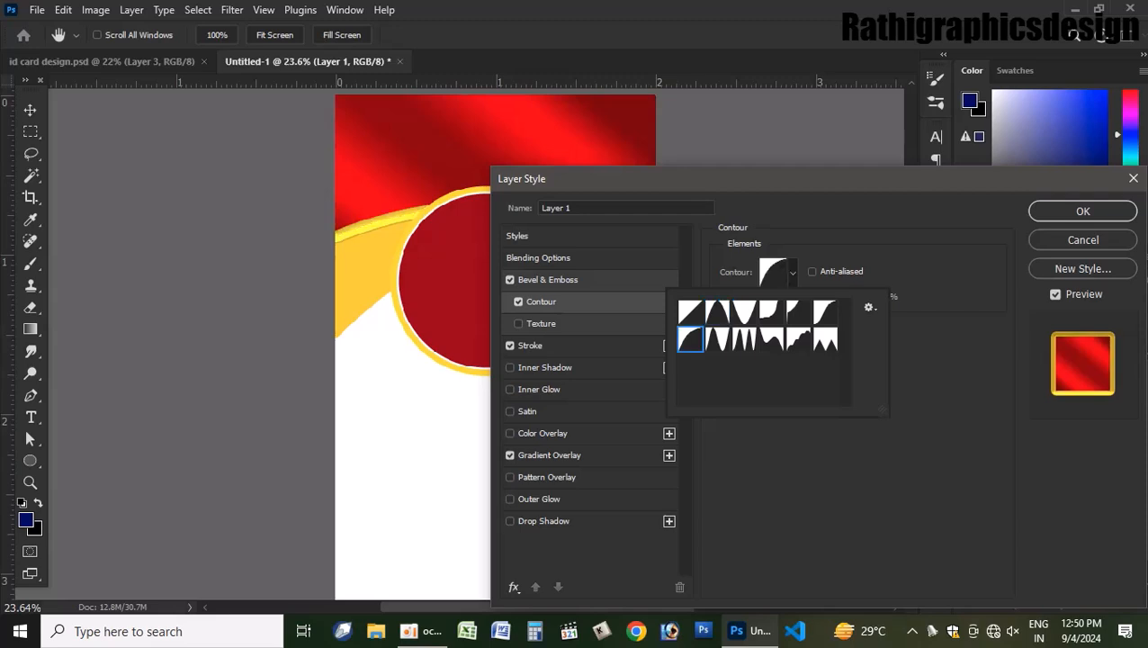
{"action": "left_click", "coordinate": [717, 339]}
{"action": "left_click", "coordinate": [690, 340]}
{"action": "key", "text": "Return"}
{"action": "key", "text": "Return"}
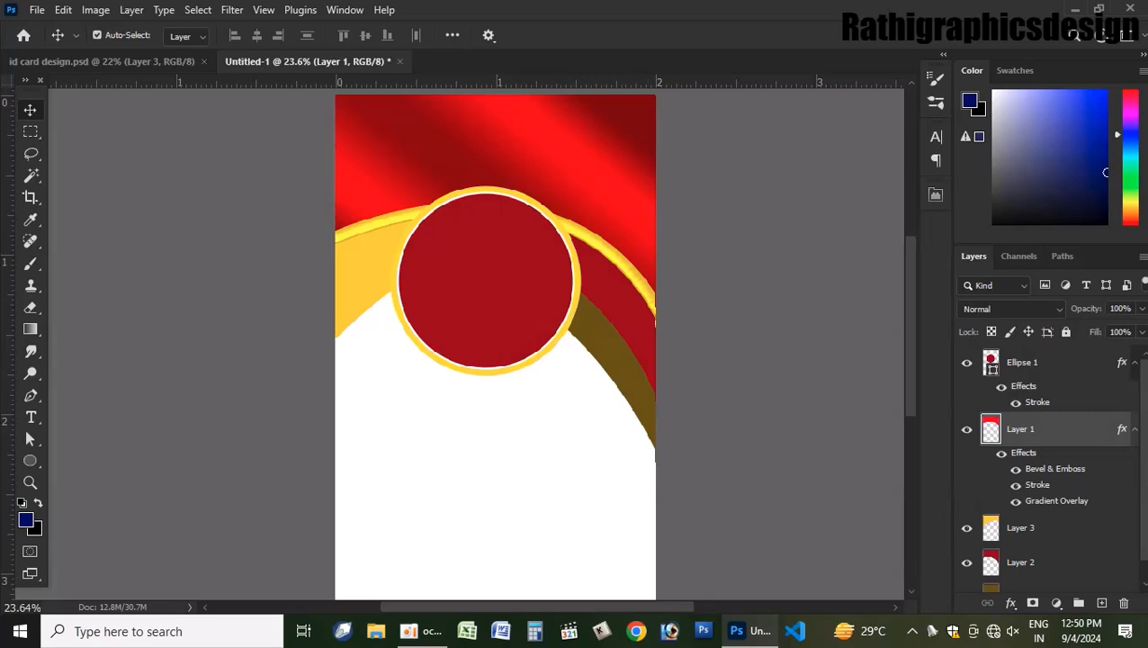
- Reduce the Stroke size on Layer 1 so the red top shape has only a thin gold outline, and apply it
{"action": "double_click", "coordinate": [1038, 485]}
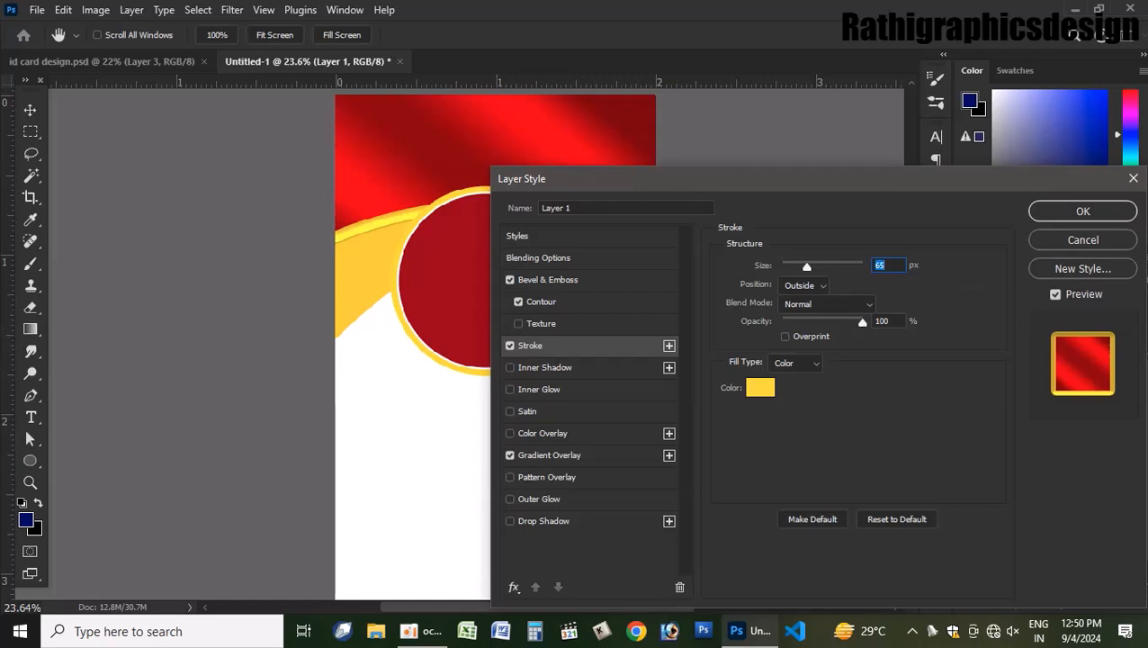
{"action": "key", "text": "Down"}
{"action": "key", "text": "Down"}
{"action": "key", "text": "Down"}
{"action": "key", "text": "Down"}
{"action": "key", "text": "Down"}
{"action": "key", "text": "Down"}
{"action": "key", "text": "Down"}
{"action": "key", "text": "Down"}
{"action": "key", "text": "Down"}
{"action": "key", "text": "Down"}
{"action": "key", "text": "Down"}
{"action": "key", "text": "Down"}
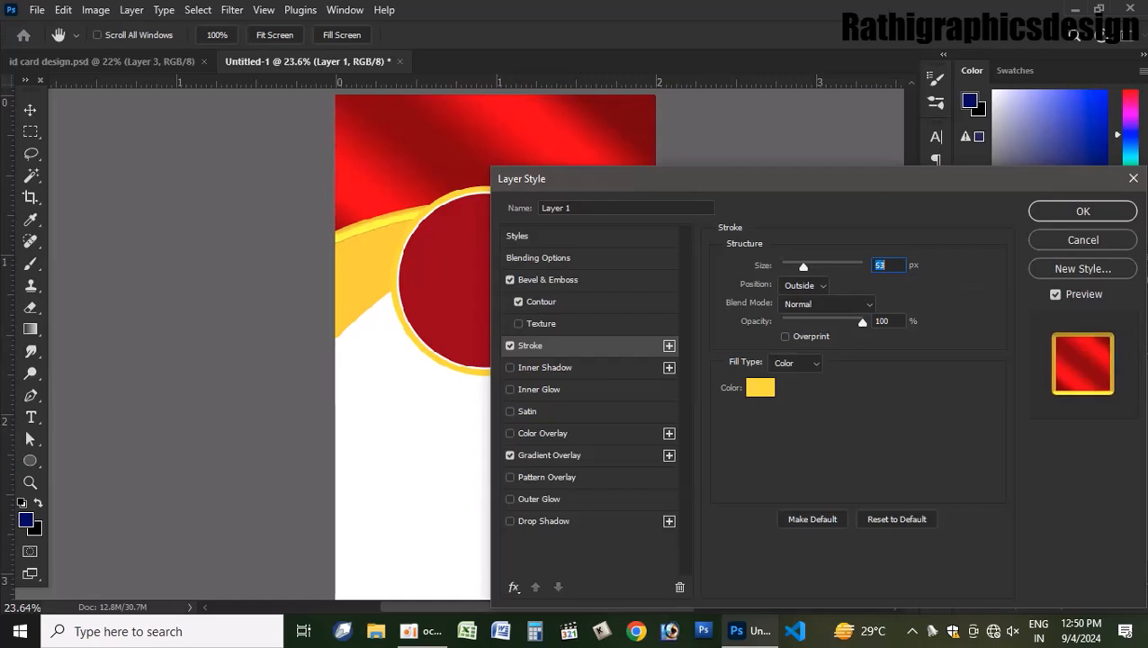
{"action": "key", "text": "Down"}
{"action": "key", "text": "Down"}
{"action": "key", "text": "Down"}
{"action": "key", "text": "Down"}
{"action": "key", "text": "Down"}
{"action": "key", "text": "Return"}
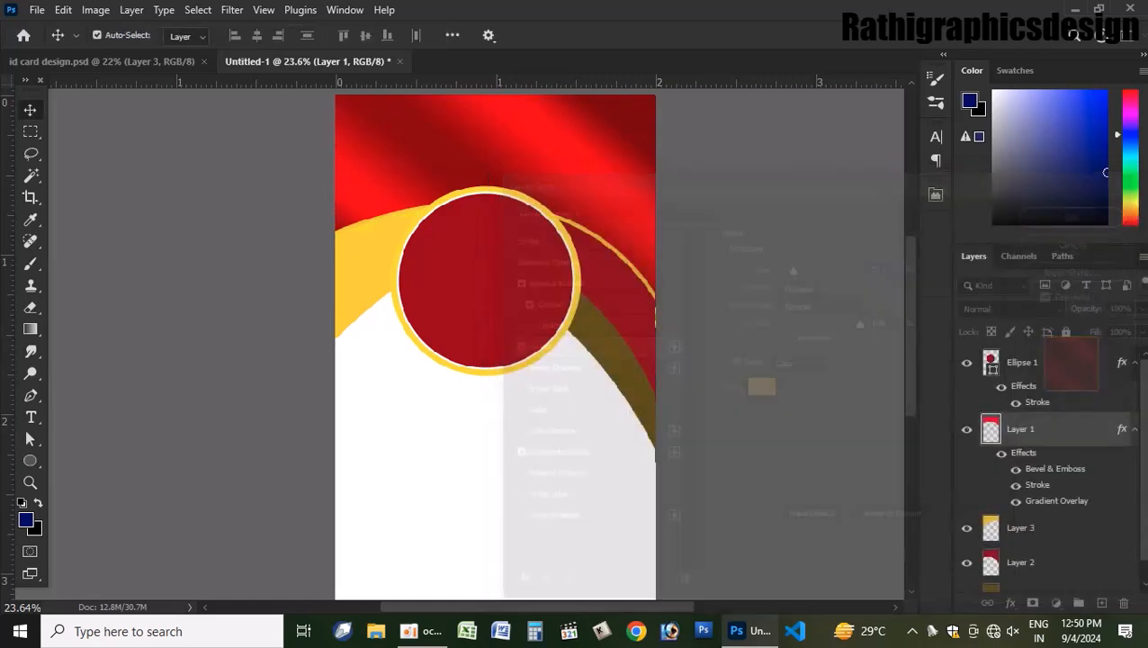
{"action": "scroll", "coordinate": [646, 293], "scroll_direction": "up", "scroll_amount": 3}
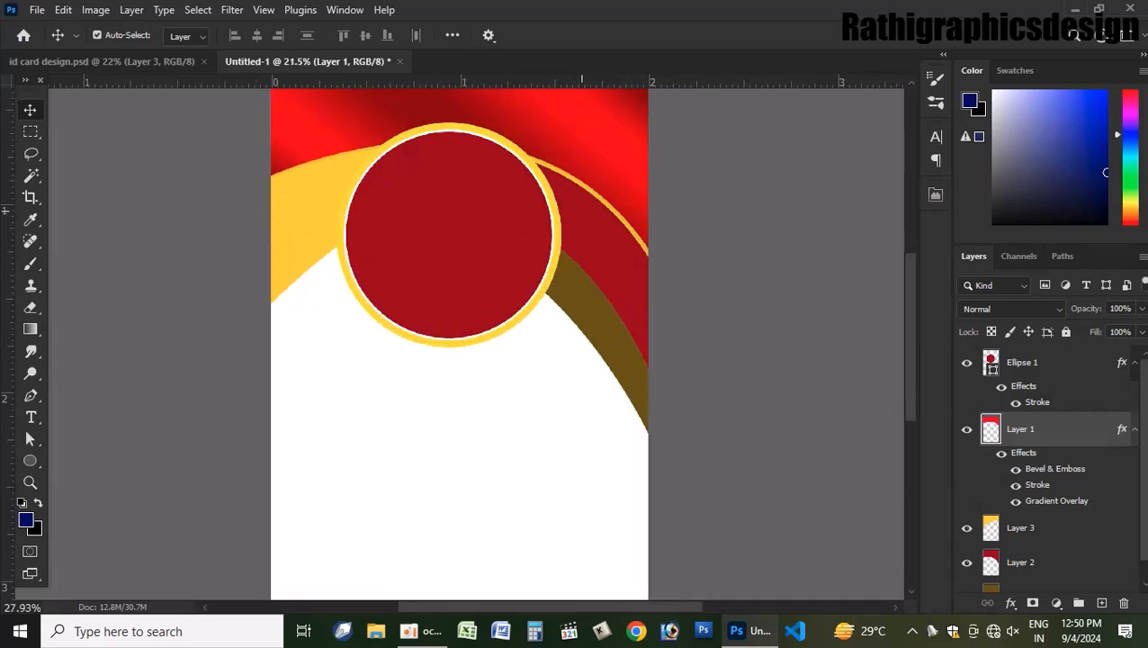
{"action": "scroll", "coordinate": [596, 275], "scroll_direction": "down", "scroll_amount": 3}
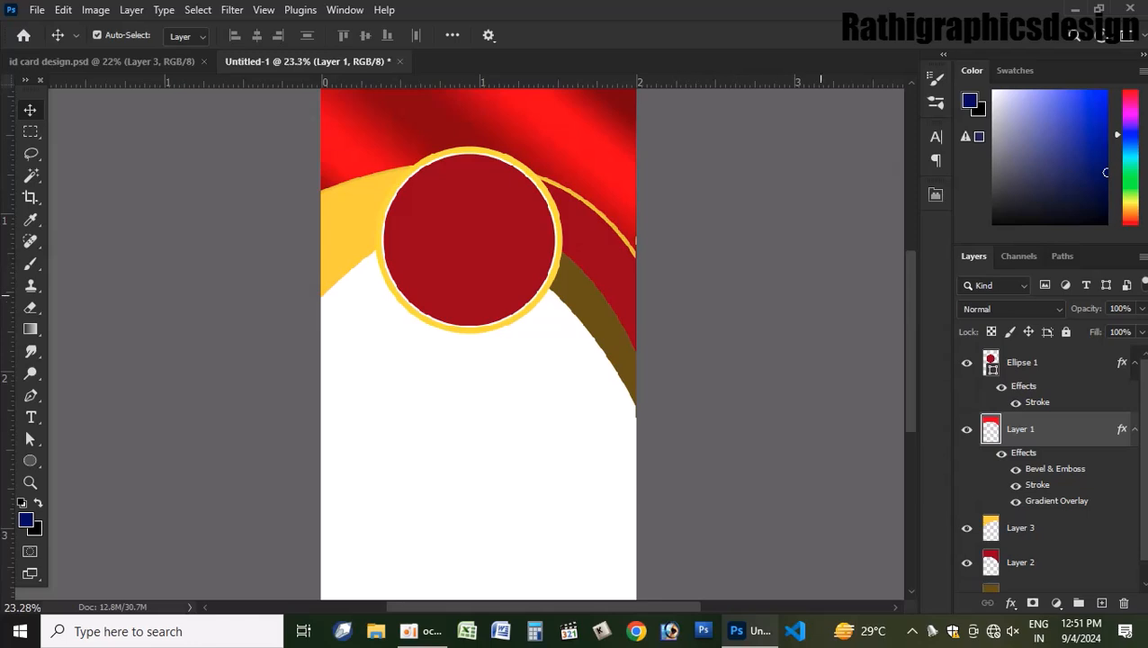
{"action": "scroll", "coordinate": [826, 413], "scroll_direction": "down", "scroll_amount": 1}
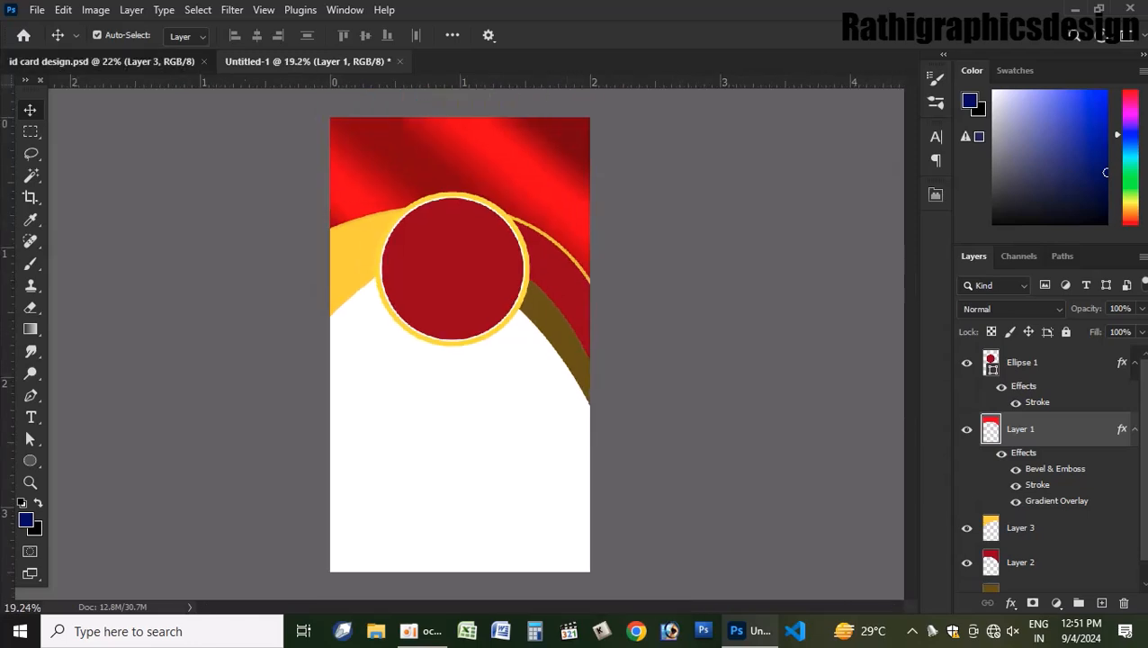
- Following the finished card, add a reversed, reflected Gradient Overlay to Layer 2 using the RB Red Gradient 42 preset at a 50° angle
{"action": "left_click", "coordinate": [101, 61]}
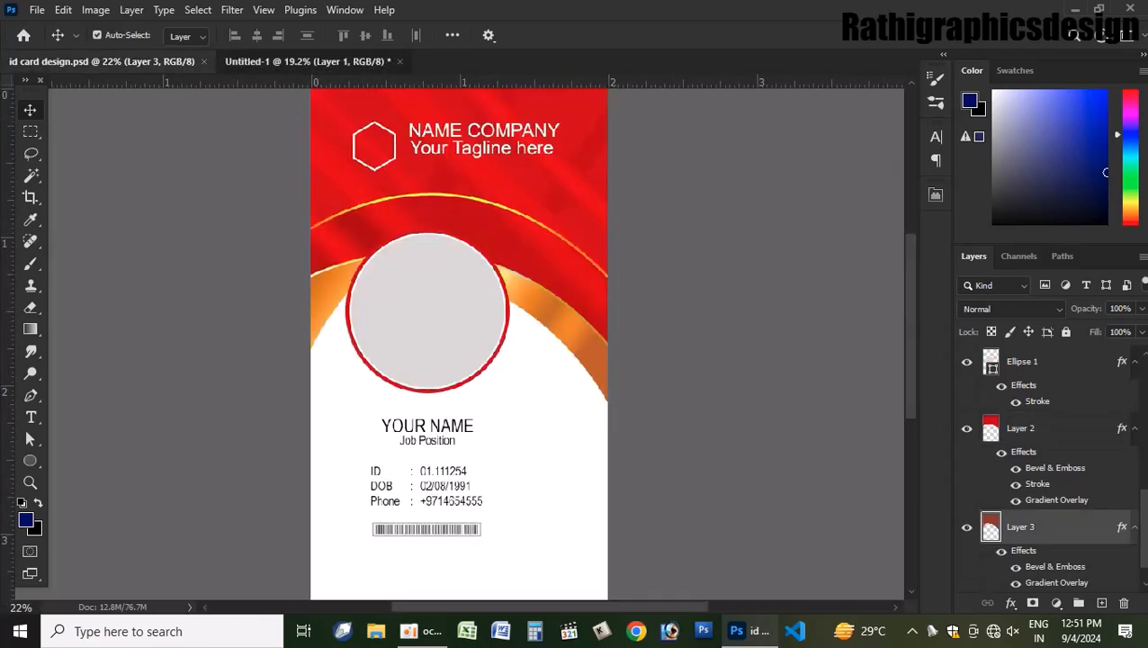
{"action": "left_click", "coordinate": [308, 62]}
{"action": "left_click", "coordinate": [559, 293]}
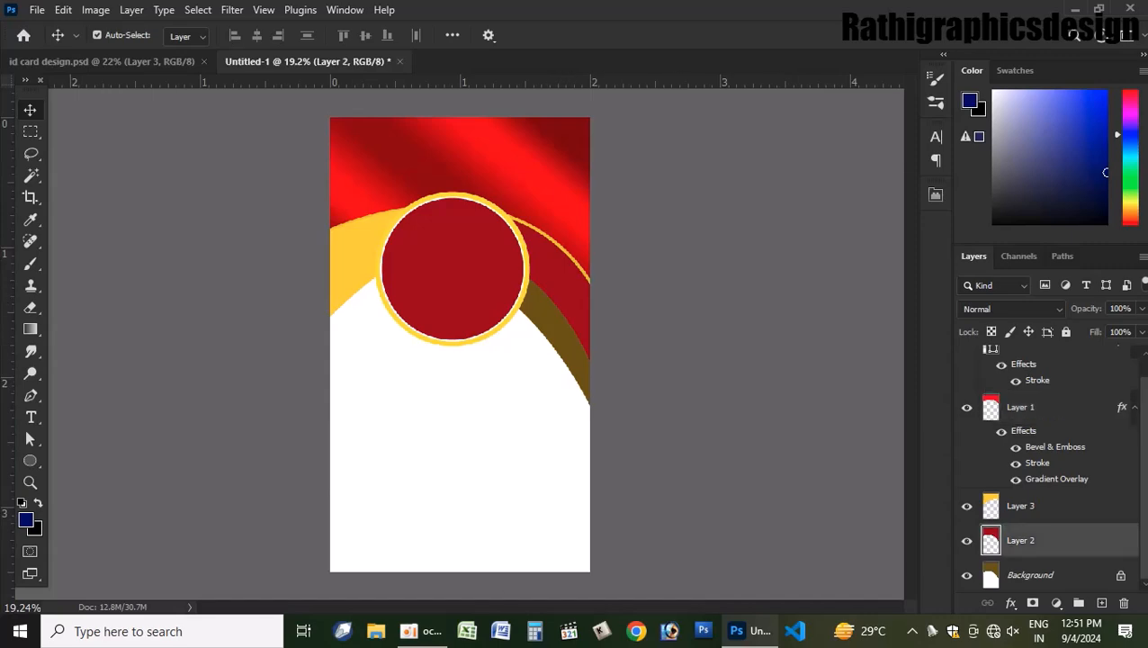
{"action": "double_click", "coordinate": [1069, 541]}
{"action": "left_click", "coordinate": [548, 455]}
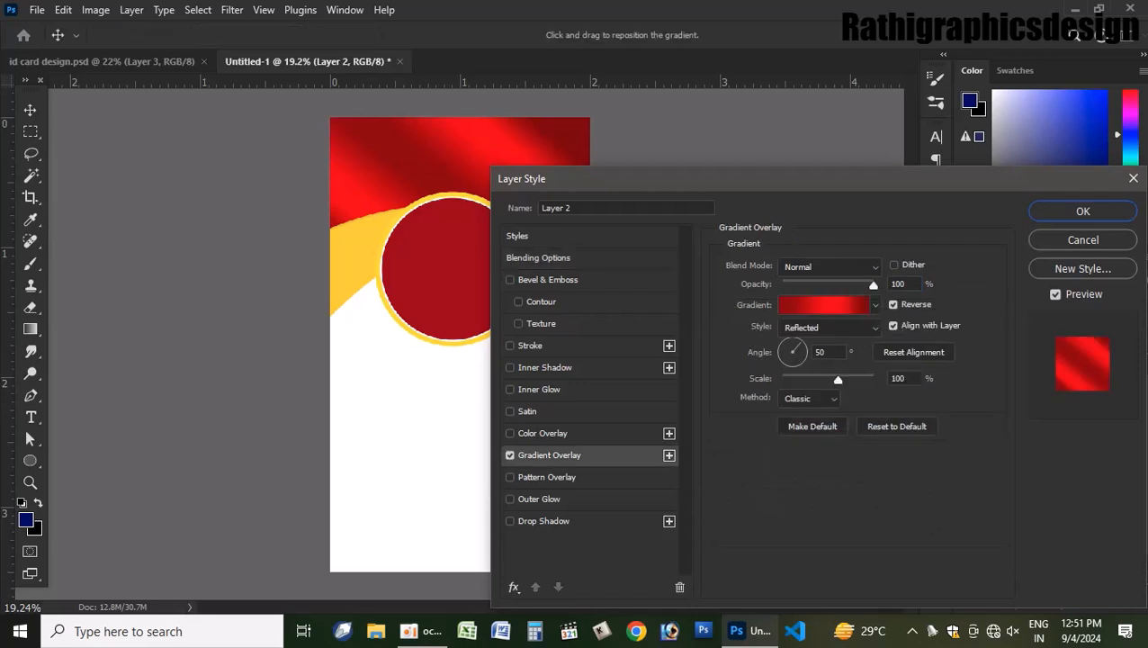
{"action": "left_click", "coordinate": [823, 304]}
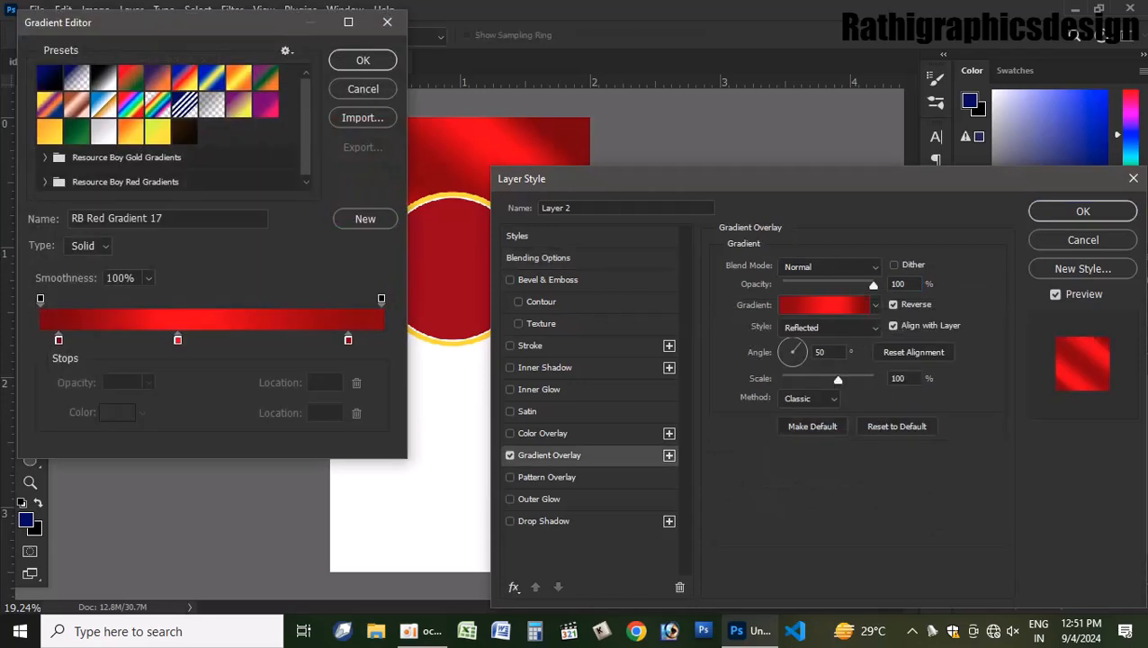
{"action": "left_click", "coordinate": [45, 182]}
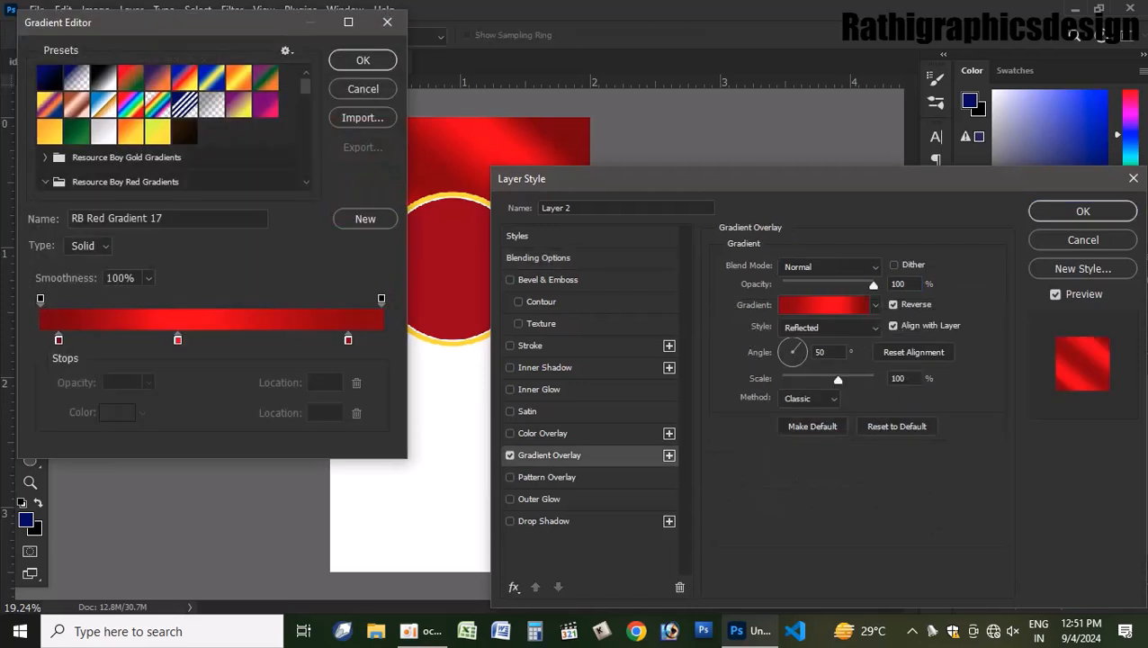
{"action": "scroll", "coordinate": [171, 135], "scroll_direction": "down", "scroll_amount": 3}
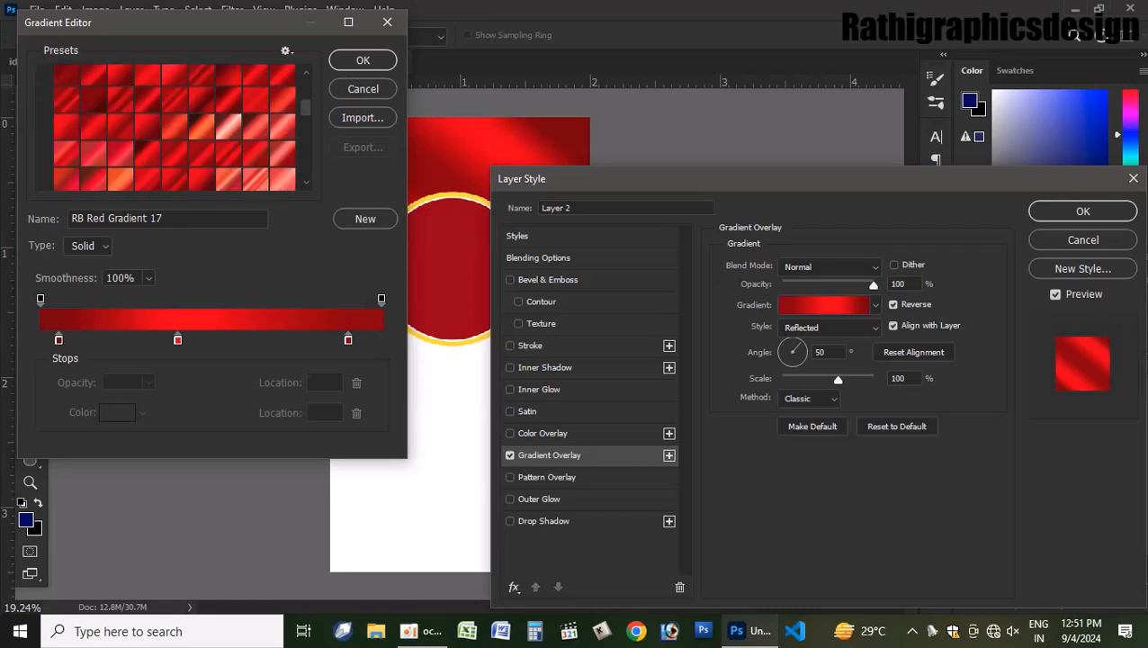
{"action": "left_click", "coordinate": [173, 153]}
{"action": "left_click", "coordinate": [201, 153]}
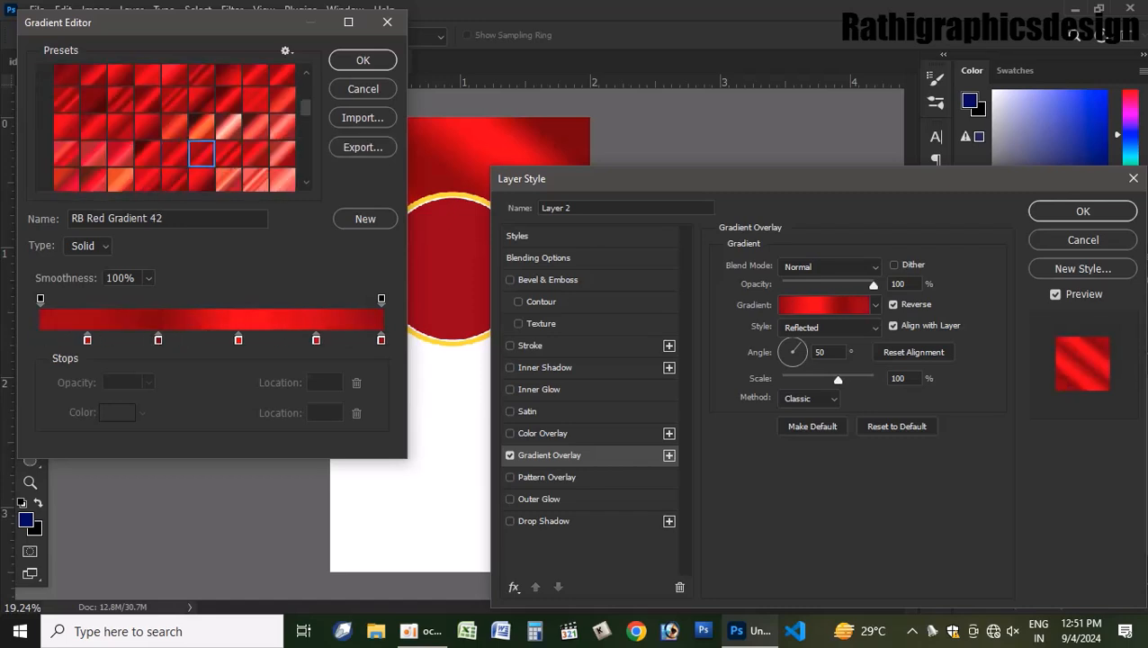
{"action": "left_click", "coordinate": [363, 61]}
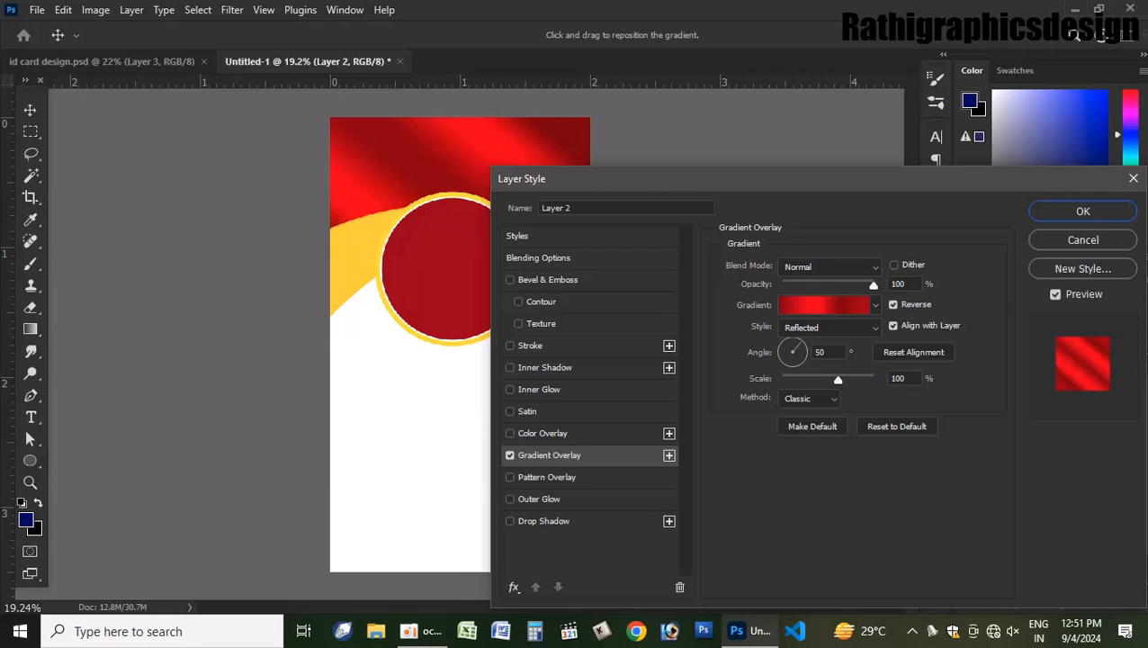
{"action": "left_click", "coordinate": [1082, 211]}
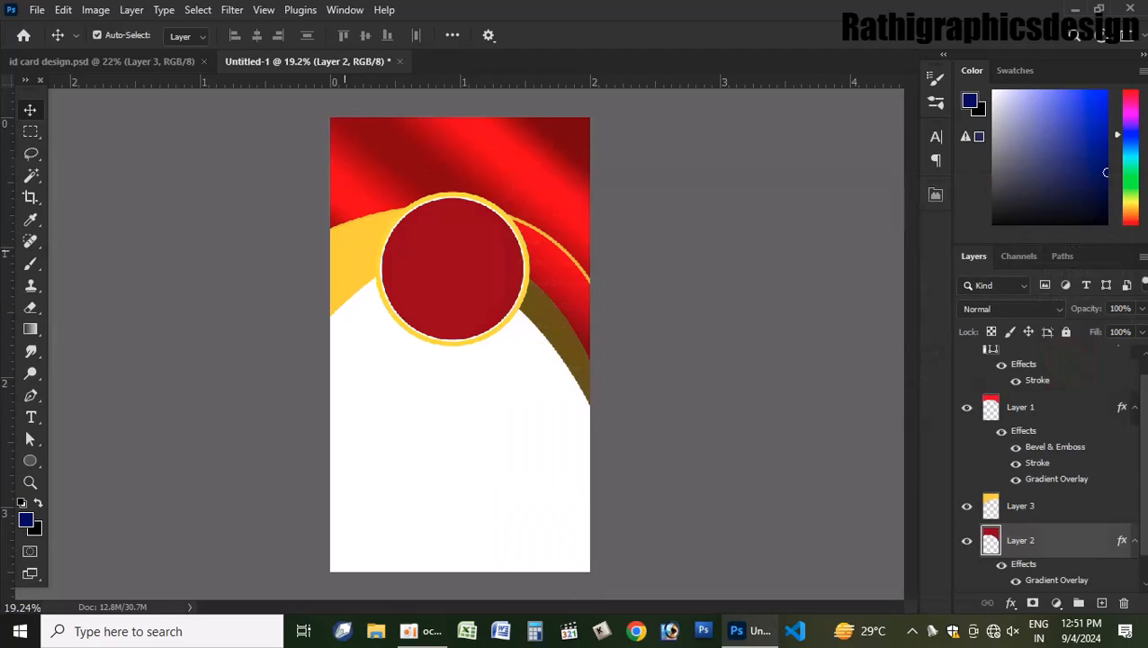
- Add a reversed, reflected Gradient Overlay to Layer 3, the yellow band, using the RB Gold Gradient 11 preset
{"action": "left_click", "coordinate": [344, 251]}
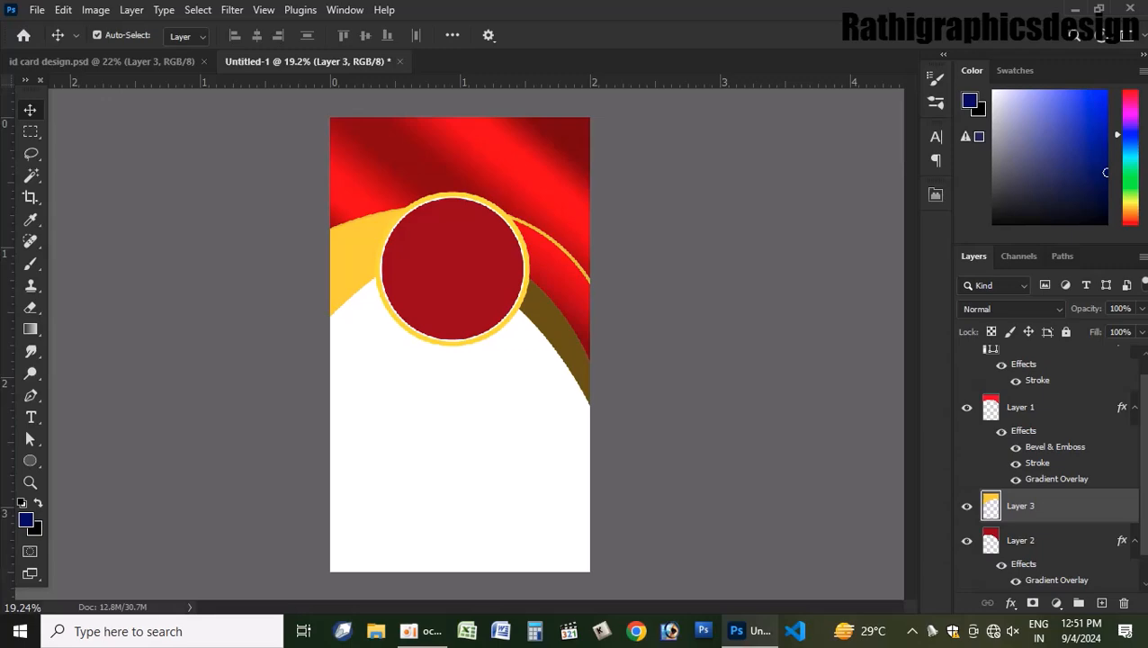
{"action": "double_click", "coordinate": [1080, 505]}
{"action": "left_click", "coordinate": [549, 456]}
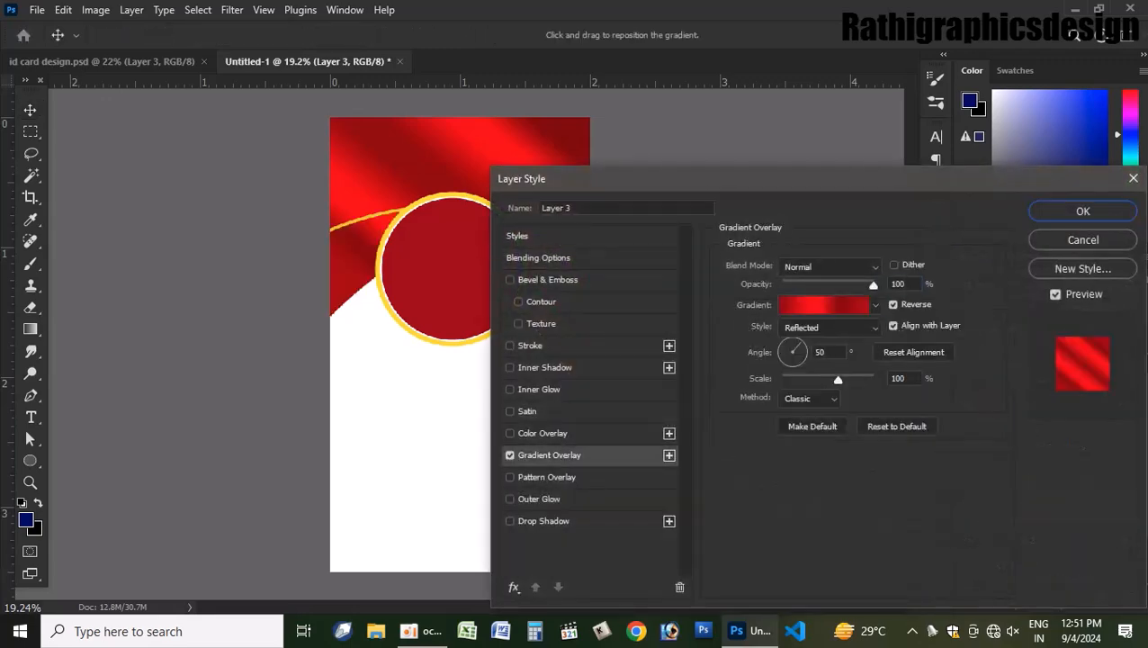
{"action": "left_click", "coordinate": [824, 305]}
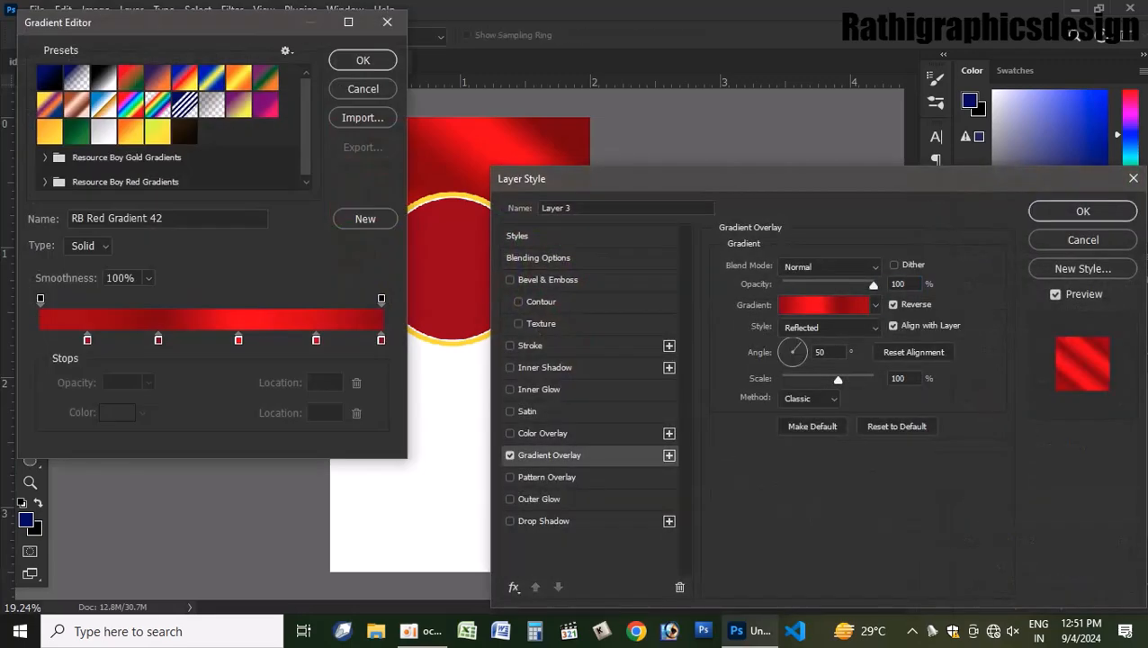
{"action": "left_click", "coordinate": [45, 158]}
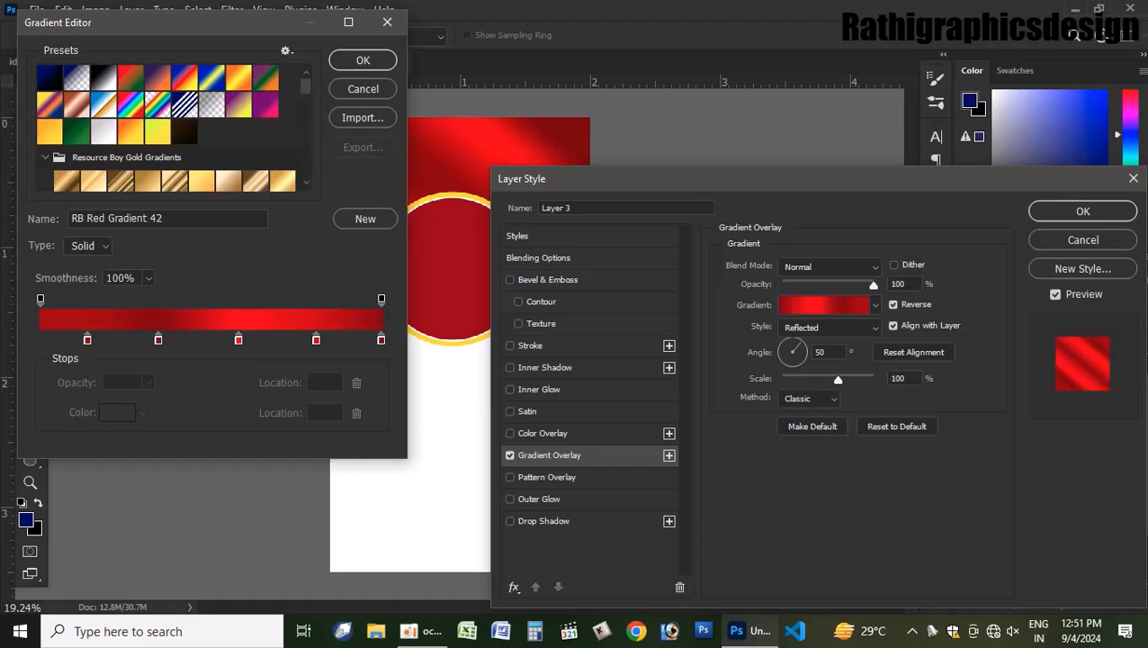
{"action": "scroll", "coordinate": [171, 135], "scroll_direction": "down", "scroll_amount": 4}
{"action": "left_click", "coordinate": [94, 156]}
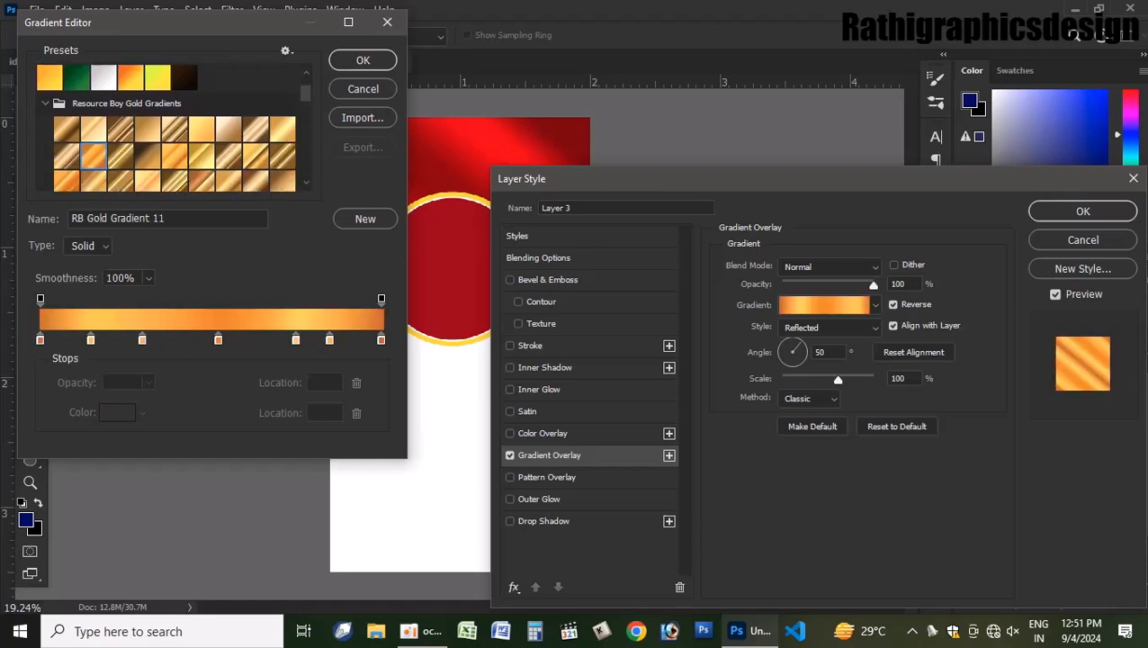
{"action": "left_click", "coordinate": [363, 59]}
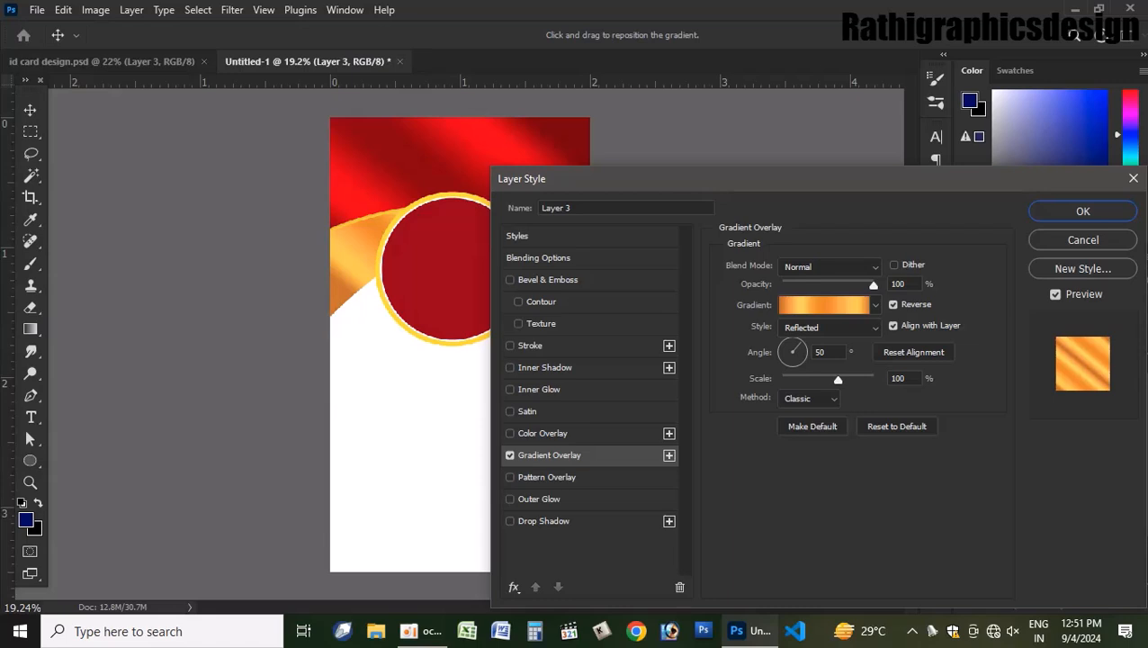
- Enable Bevel & Emboss on Layer 3 with size 131 px, soften 2 px and Color Dodge highlights, and apply the layer style
{"action": "left_click", "coordinate": [548, 279]}
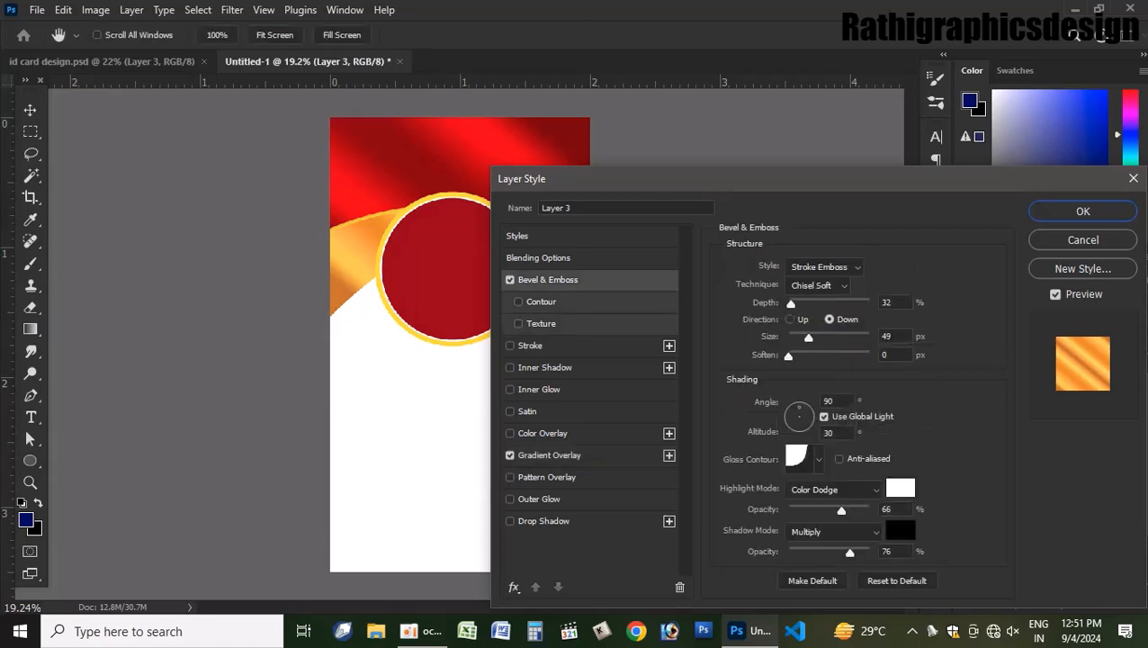
{"action": "left_click_drag", "start_coordinate": [788, 356], "coordinate": [833, 338]}
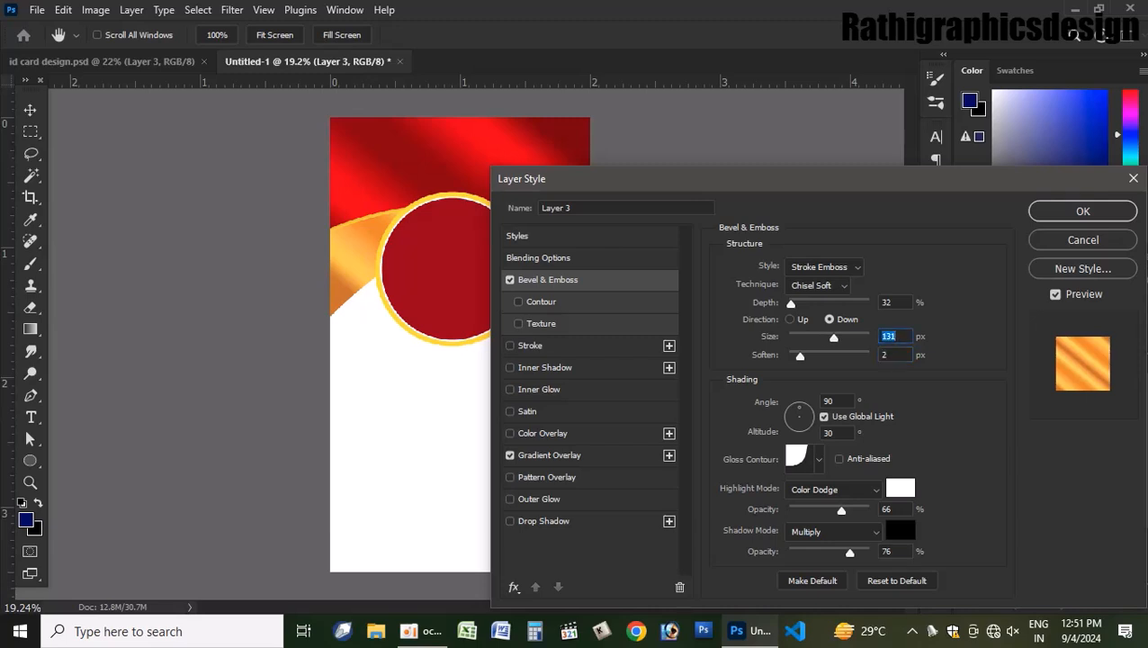
{"action": "left_click", "coordinate": [833, 488]}
{"action": "left_click", "coordinate": [820, 310]}
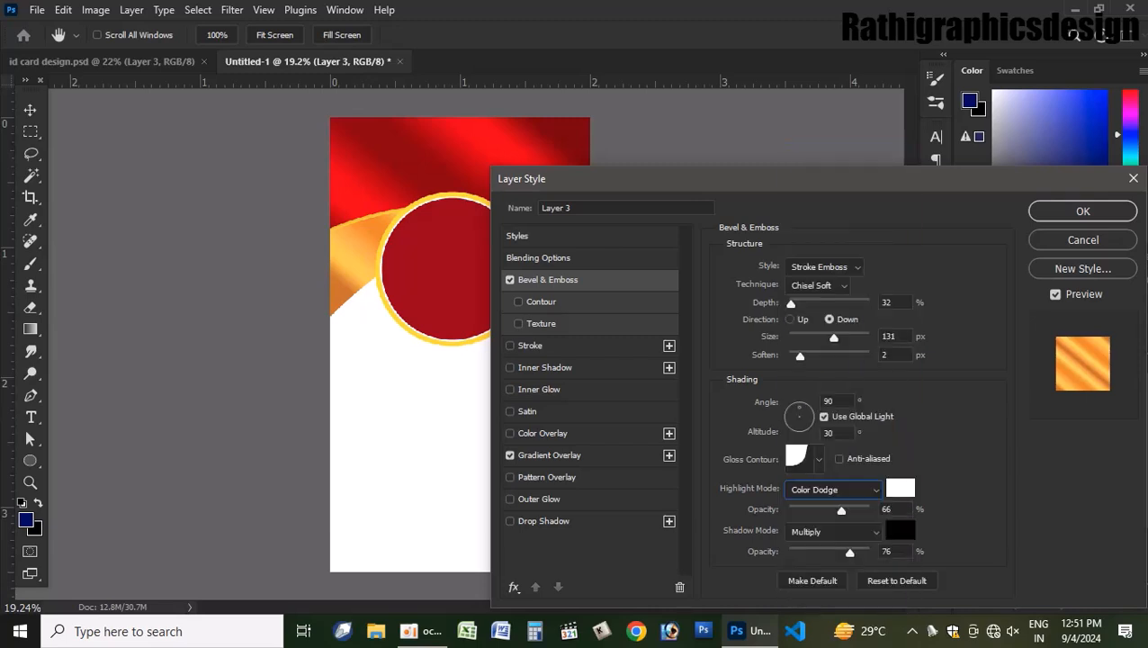
{"action": "left_click", "coordinate": [1082, 212]}
{"action": "scroll", "coordinate": [497, 349], "scroll_direction": "down", "scroll_amount": 1}
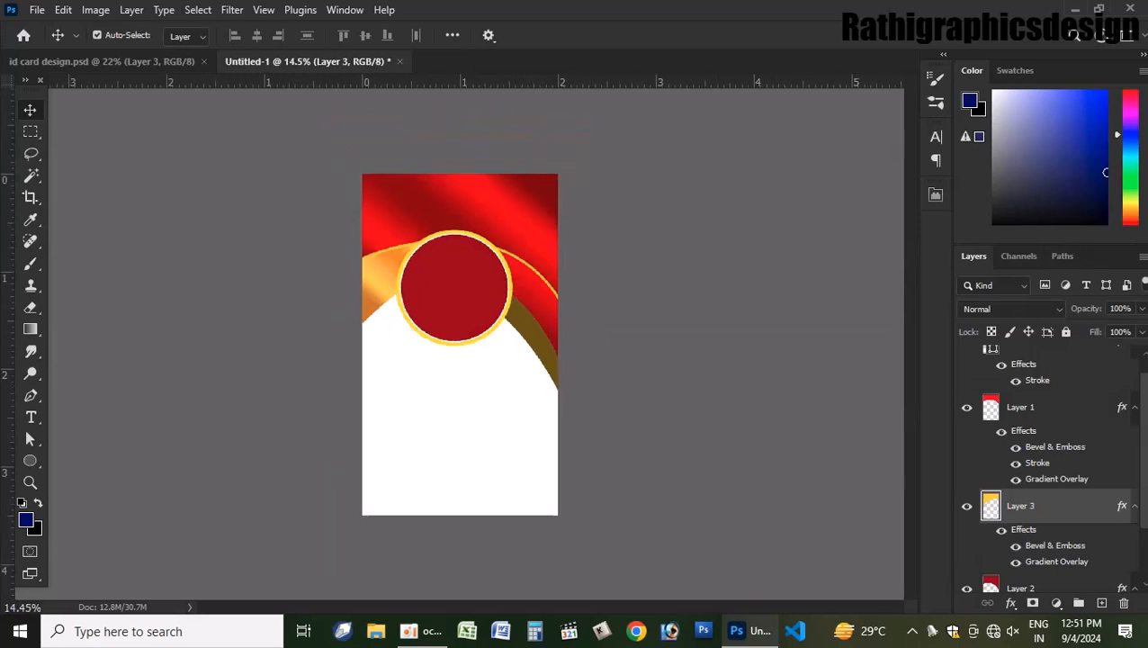
- Following the finished card, select the Background's dark brown top area with the Magic Wand and add a new layer above it
{"action": "left_click", "coordinate": [102, 61]}
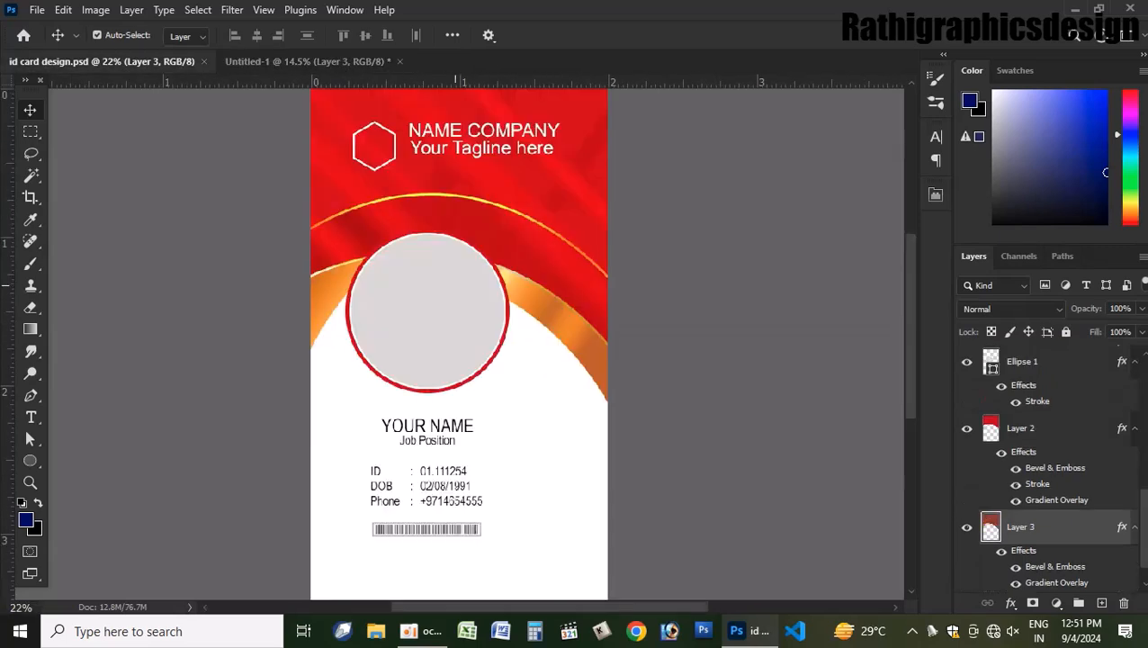
{"action": "scroll", "coordinate": [455, 286], "scroll_direction": "down", "scroll_amount": 1}
{"action": "left_click", "coordinate": [315, 61]}
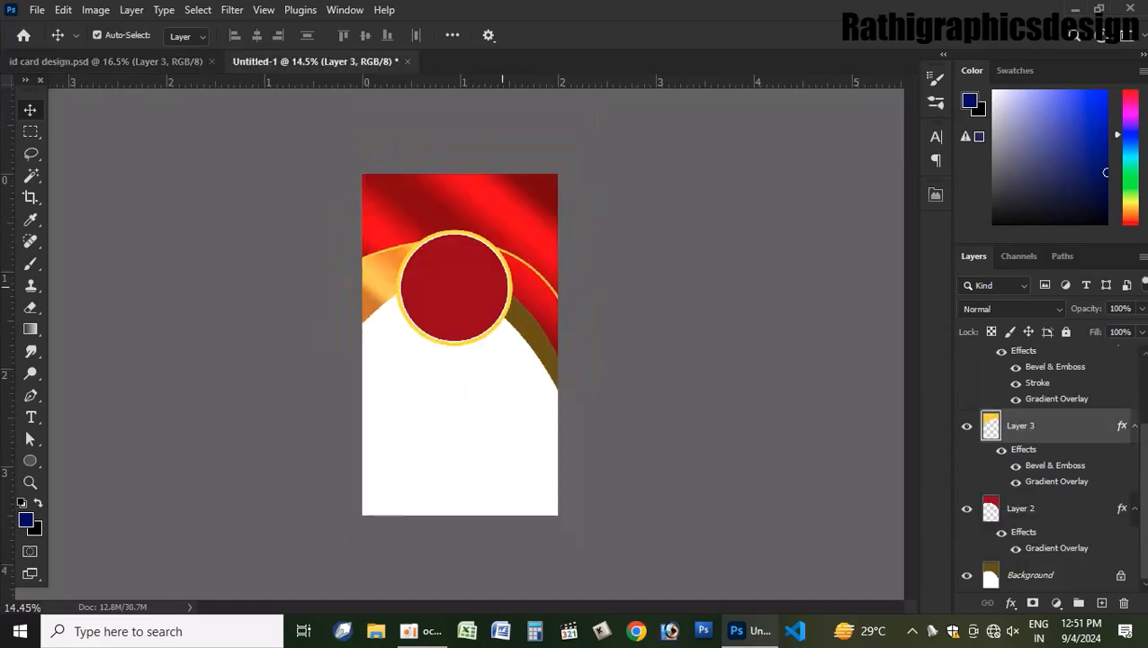
{"action": "left_click", "coordinate": [531, 326]}
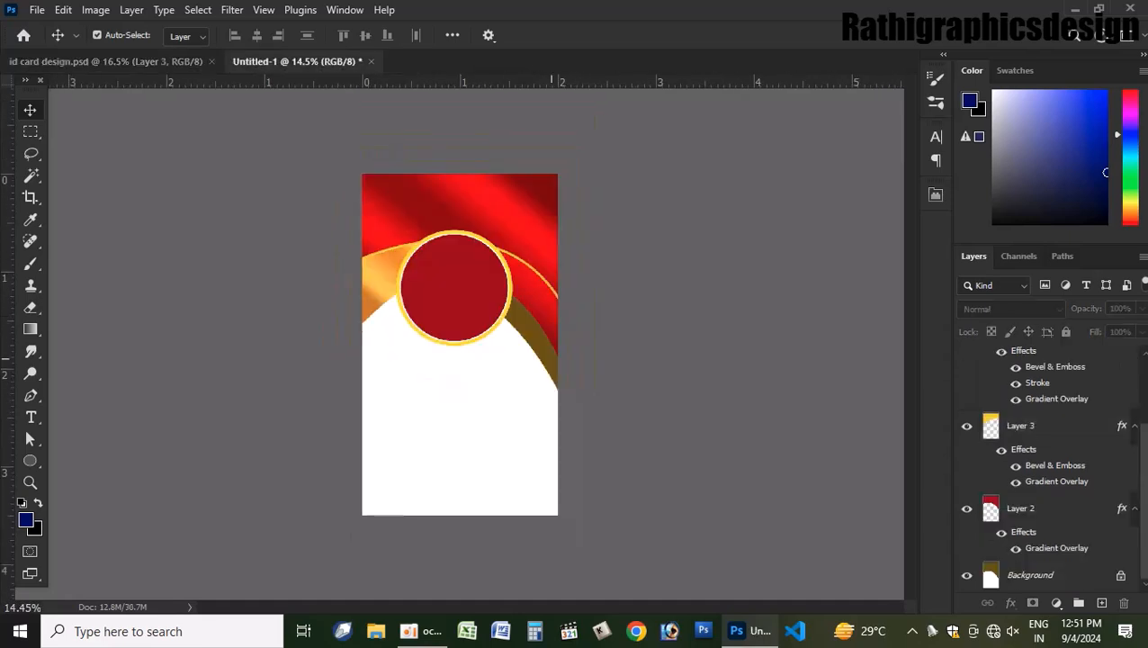
{"action": "right_click", "coordinate": [533, 347]}
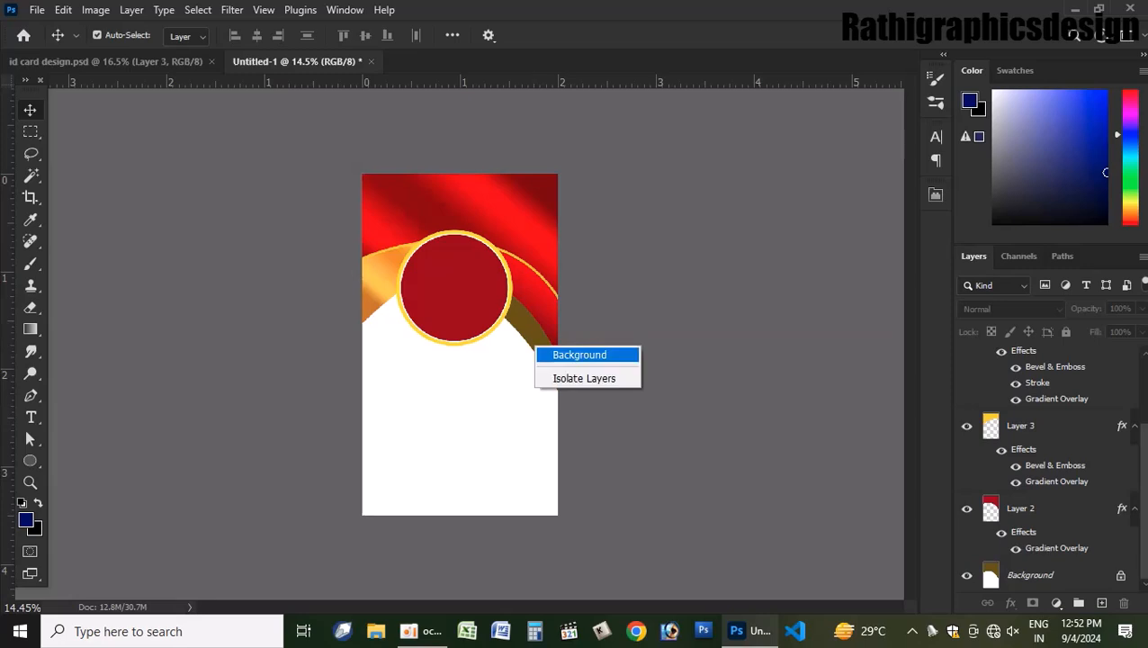
{"action": "left_click", "coordinate": [576, 355]}
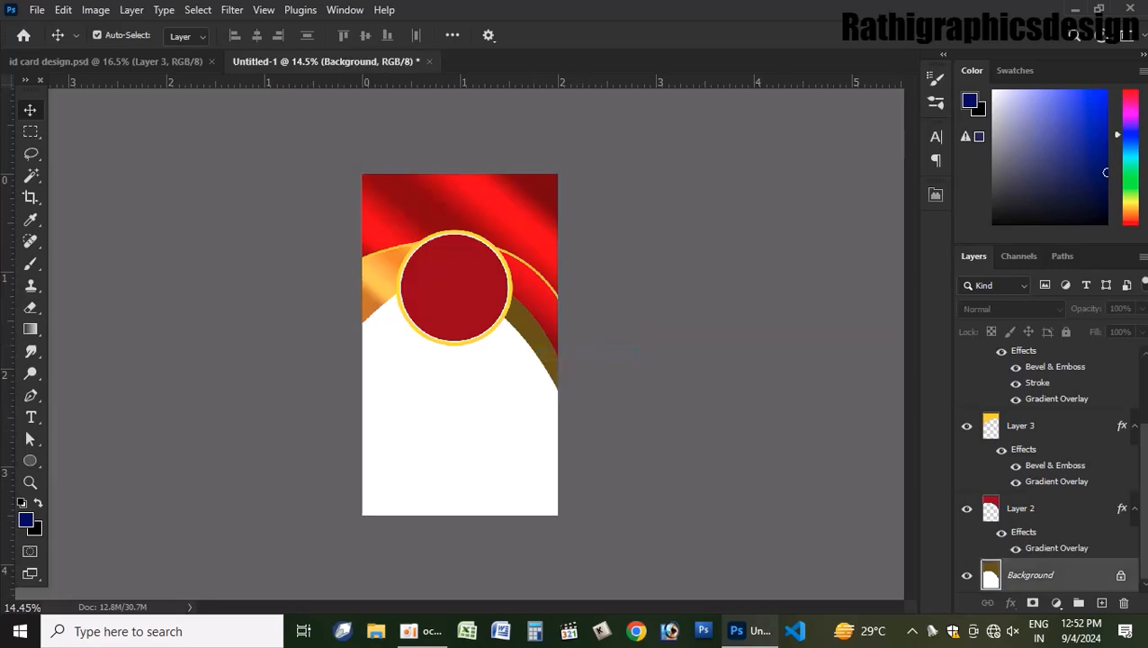
{"action": "key", "text": "w"}
{"action": "left_click", "coordinate": [520, 340]}
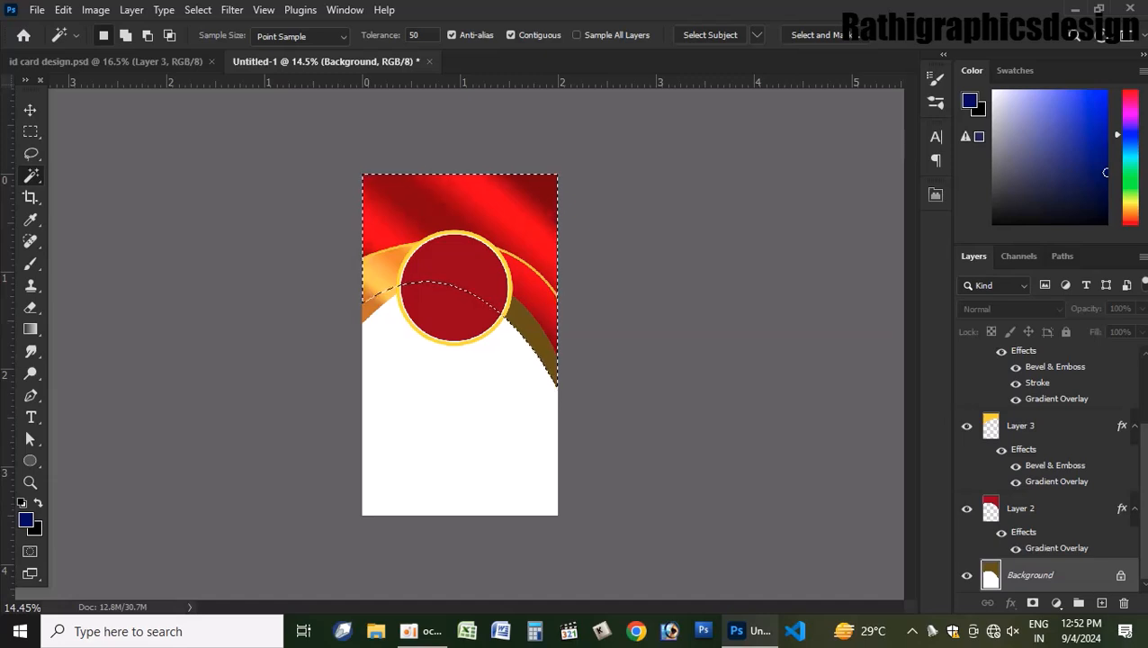
{"action": "key", "text": "ctrl+shift+n"}
{"action": "key", "text": "Return"}
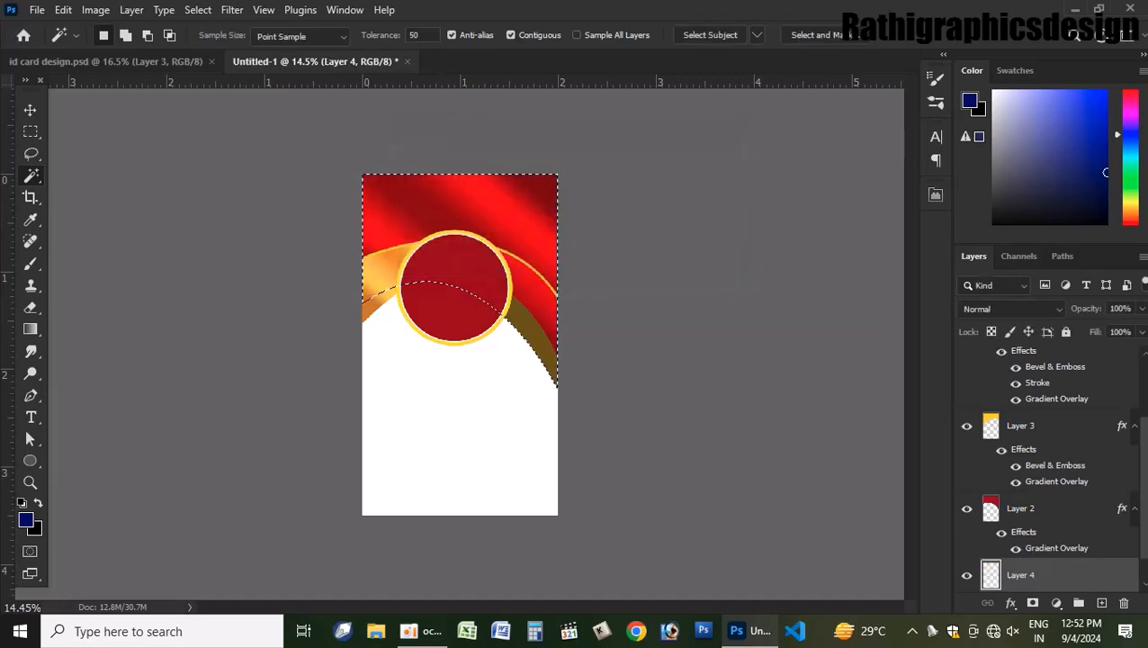
- Try to fill the selection on the new empty Layer 4 and to copy the selected area from that layer
{"action": "key", "text": "alt+BackSpace"}
{"action": "key", "text": "ctrl+z"}
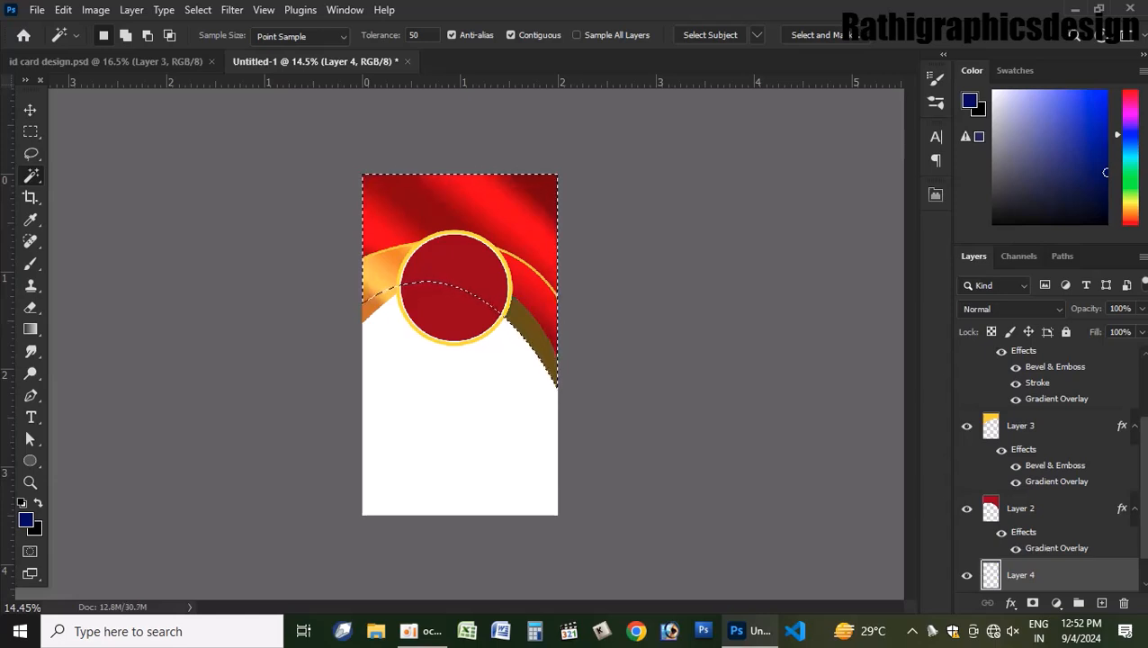
{"action": "key", "text": "alt+shift"}
{"action": "key", "text": "ctrl+j"}
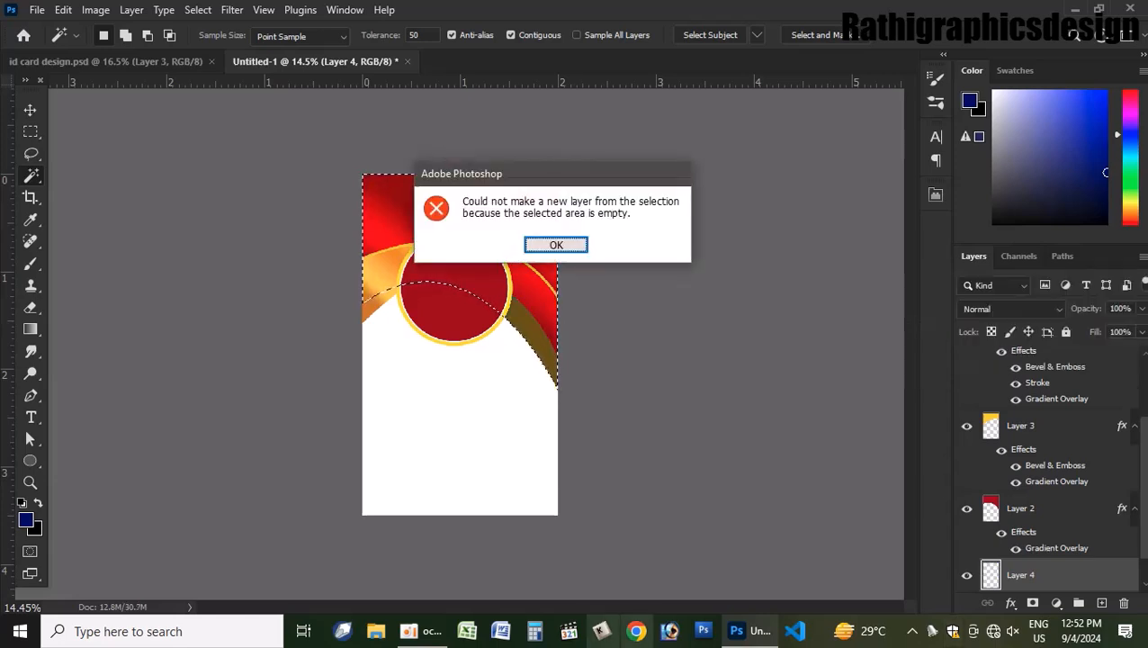
{"action": "key", "text": "Return"}
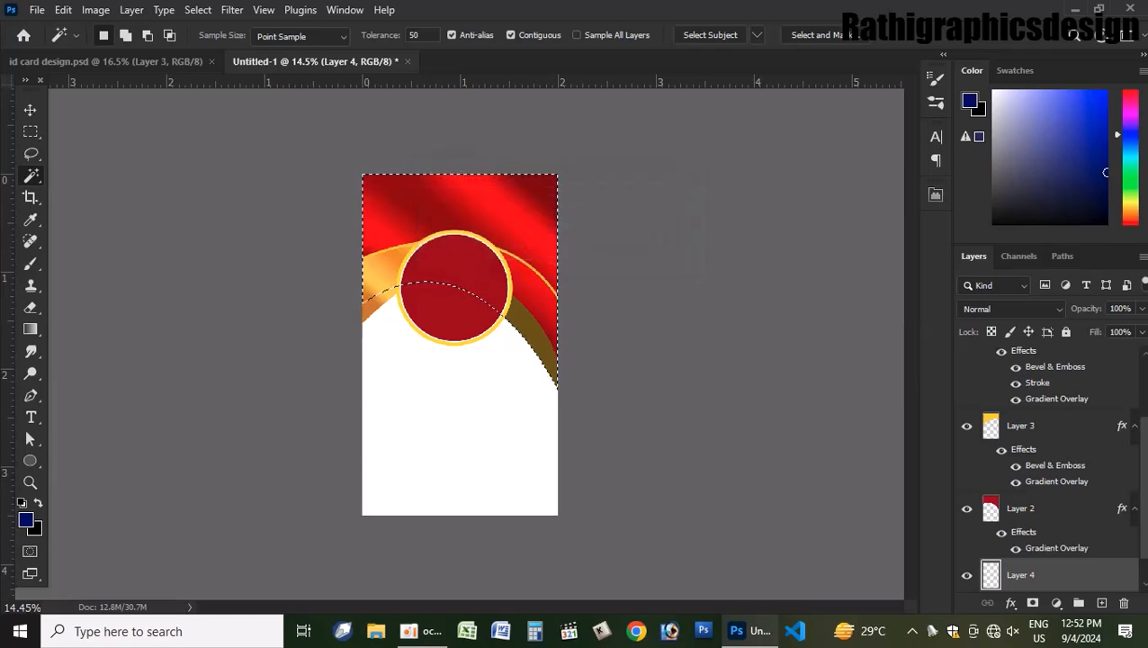
- Copy the selected brown area of the Background layer to its own layer
{"action": "scroll", "coordinate": [1048, 468], "scroll_direction": "down", "scroll_amount": 1}
{"action": "left_click", "coordinate": [1031, 574]}
{"action": "key", "text": "ctrl+j"}
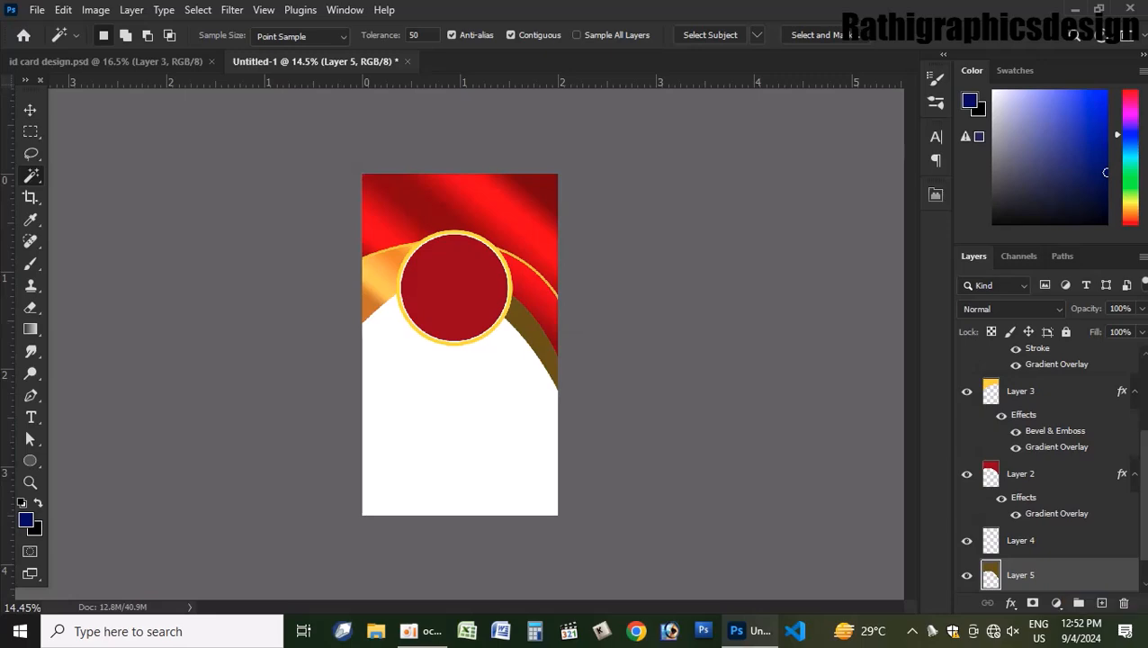
- Add a reversed, reflected Gradient Overlay to Layer 5 using a brown, cream and gold preset from Resource Boy Gold Gradients
{"action": "double_click", "coordinate": [1071, 574]}
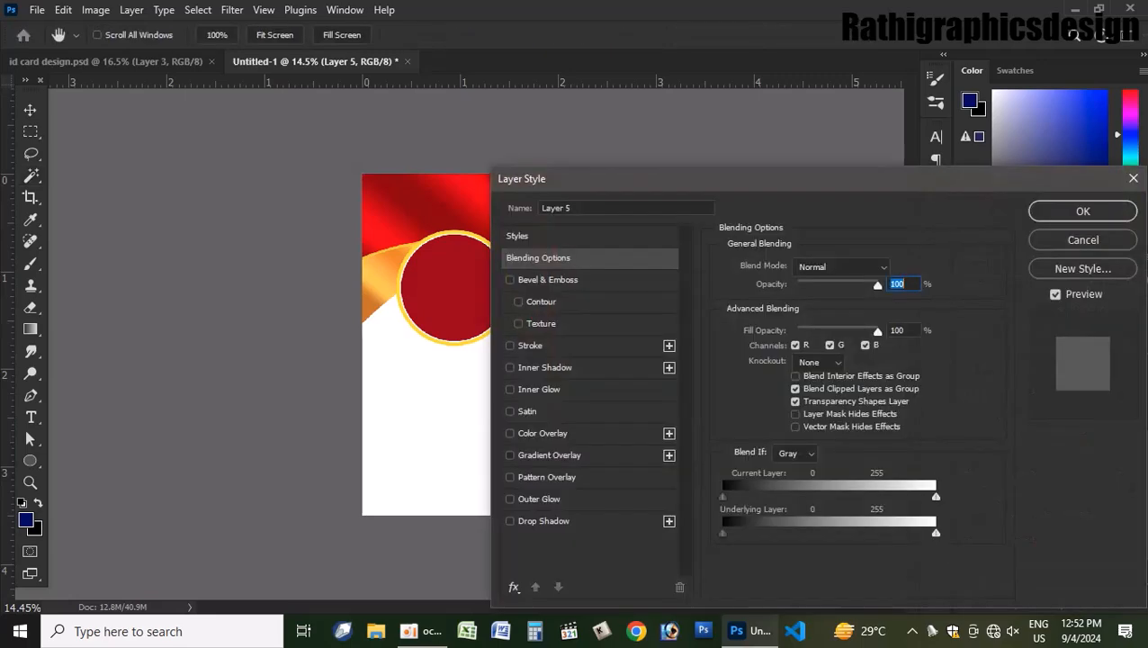
{"action": "left_click", "coordinate": [548, 455]}
{"action": "left_click", "coordinate": [823, 304]}
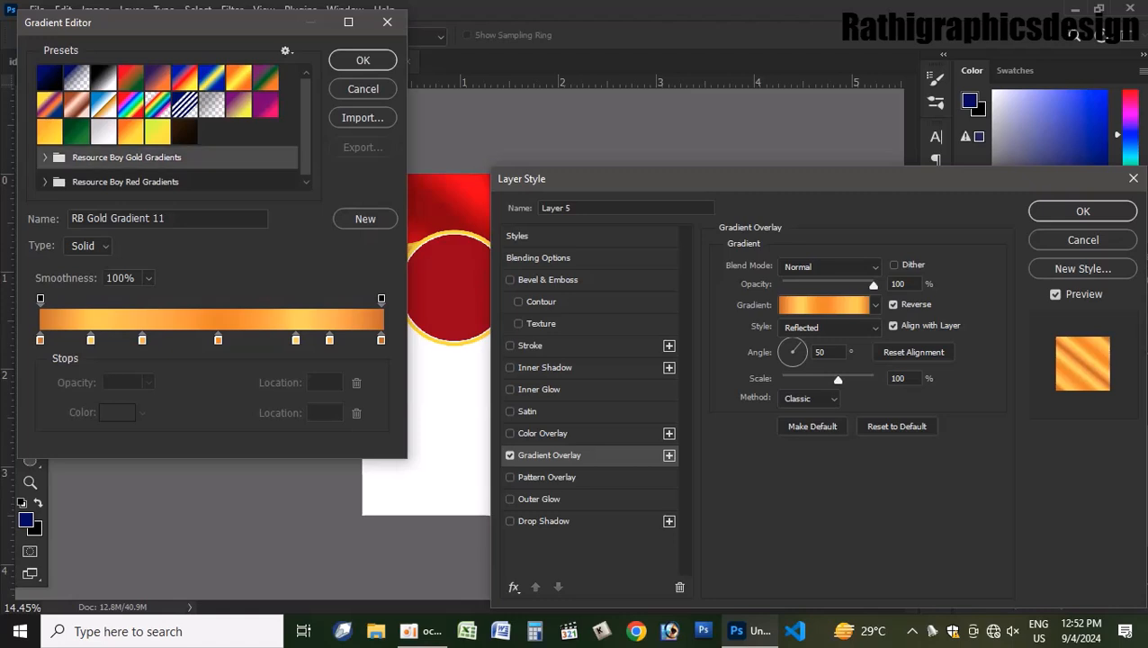
{"action": "left_click", "coordinate": [45, 156]}
{"action": "scroll", "coordinate": [171, 125], "scroll_direction": "down", "scroll_amount": 5}
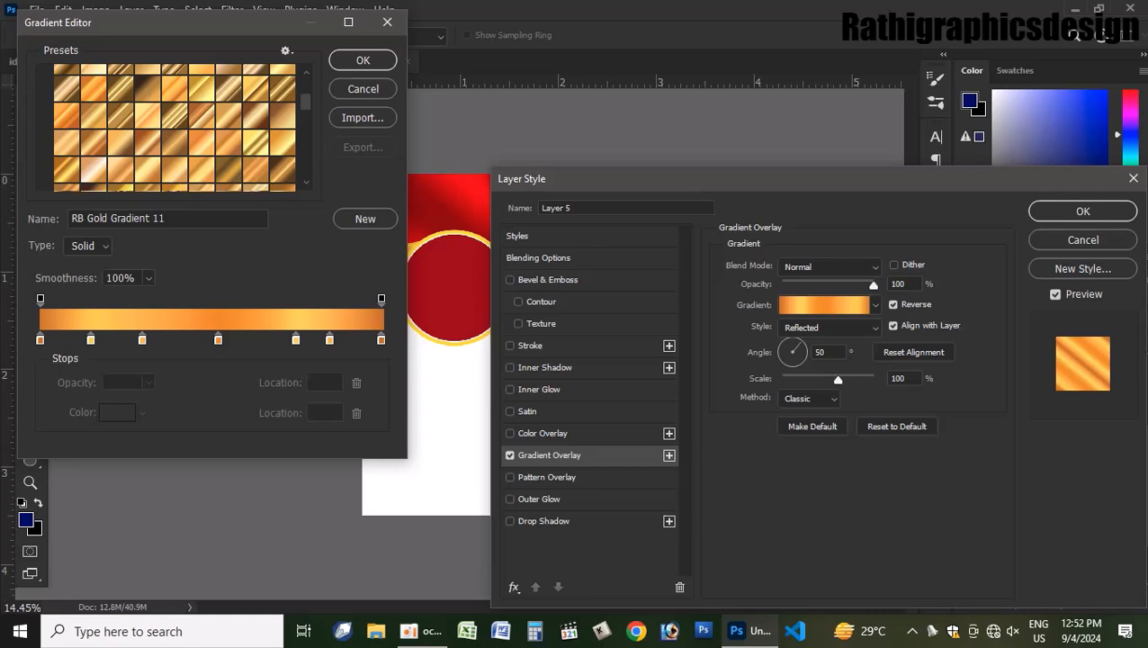
{"action": "scroll", "coordinate": [175, 126], "scroll_direction": "down", "scroll_amount": 2}
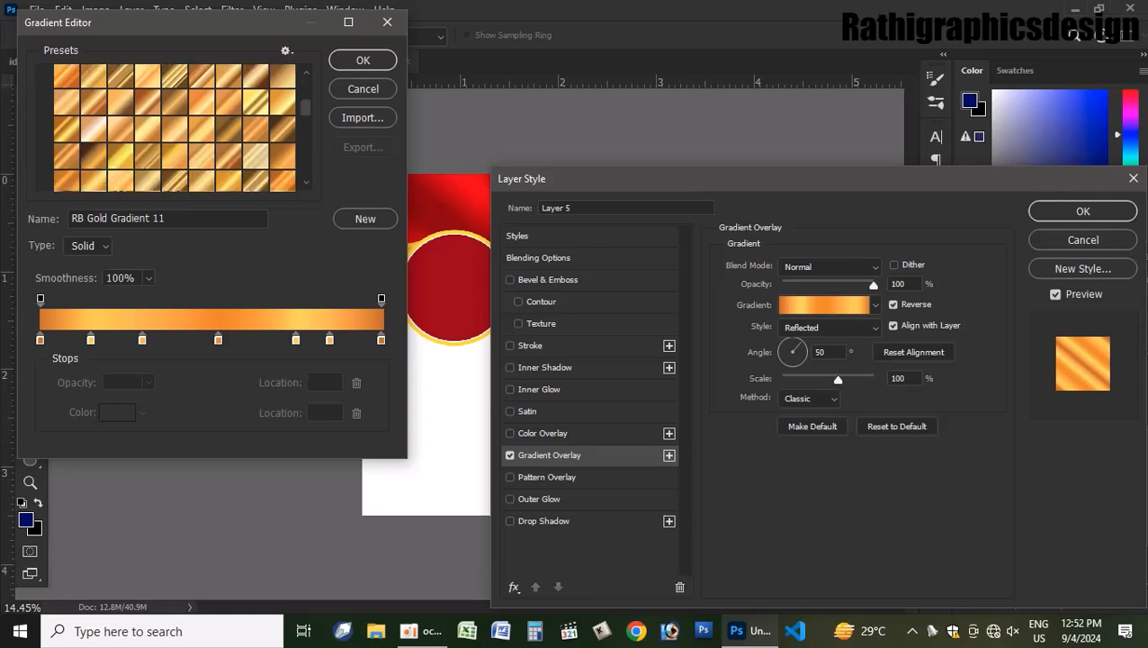
{"action": "left_click", "coordinate": [174, 129]}
{"action": "left_click", "coordinate": [363, 60]}
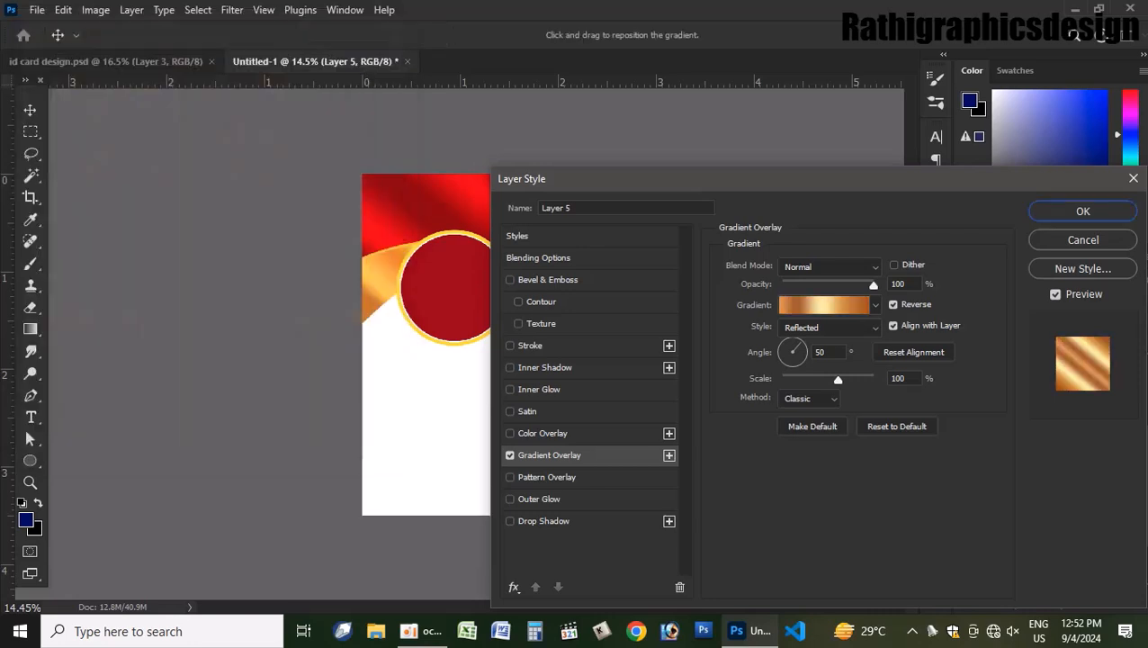
- Set the Gradient Overlay angle on Layer 5 to 116° and apply the layer style
{"action": "left_click_drag", "start_coordinate": [629, 178], "coordinate": [494, 401]}
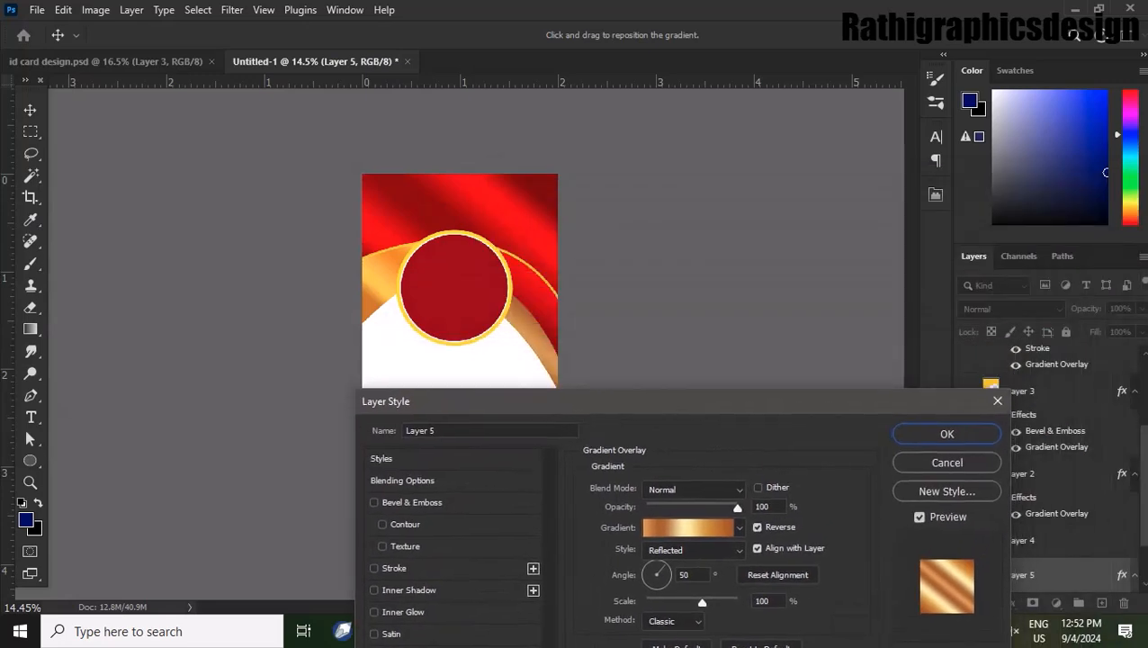
{"action": "left_click_drag", "start_coordinate": [664, 565], "coordinate": [651, 563]}
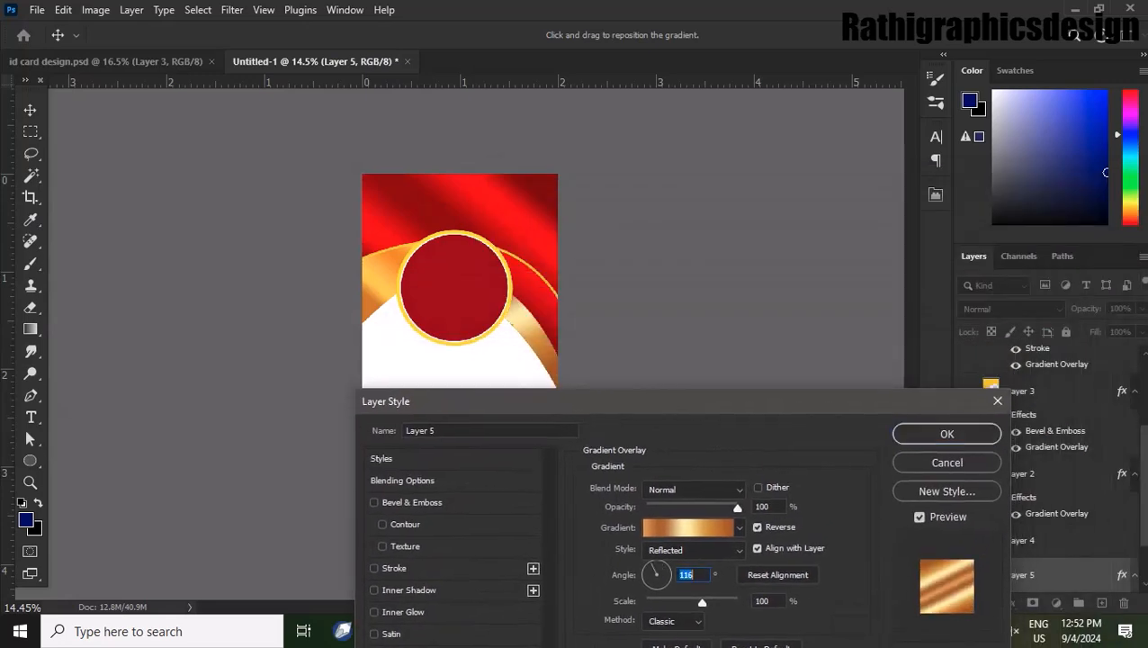
{"action": "left_click", "coordinate": [946, 434]}
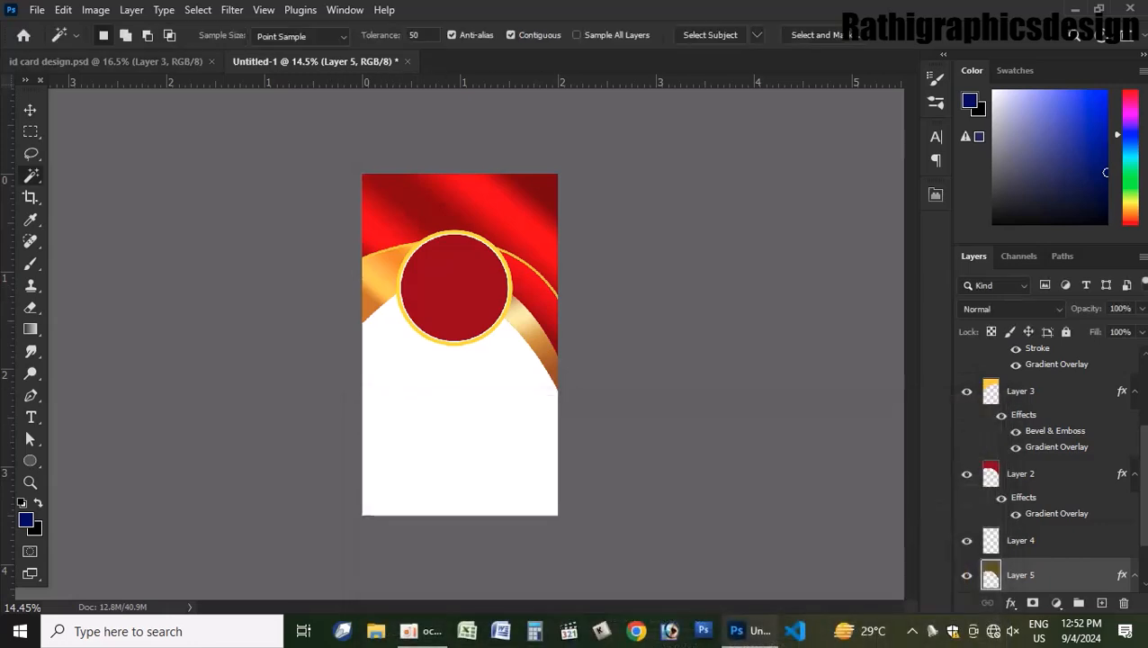
- Following the finished card, draw an unfilled hexagon about 0.2 × 0.17 in with a 10 px white stroke, above and left of the photo circle
{"action": "key", "text": "ctrl+Tab"}
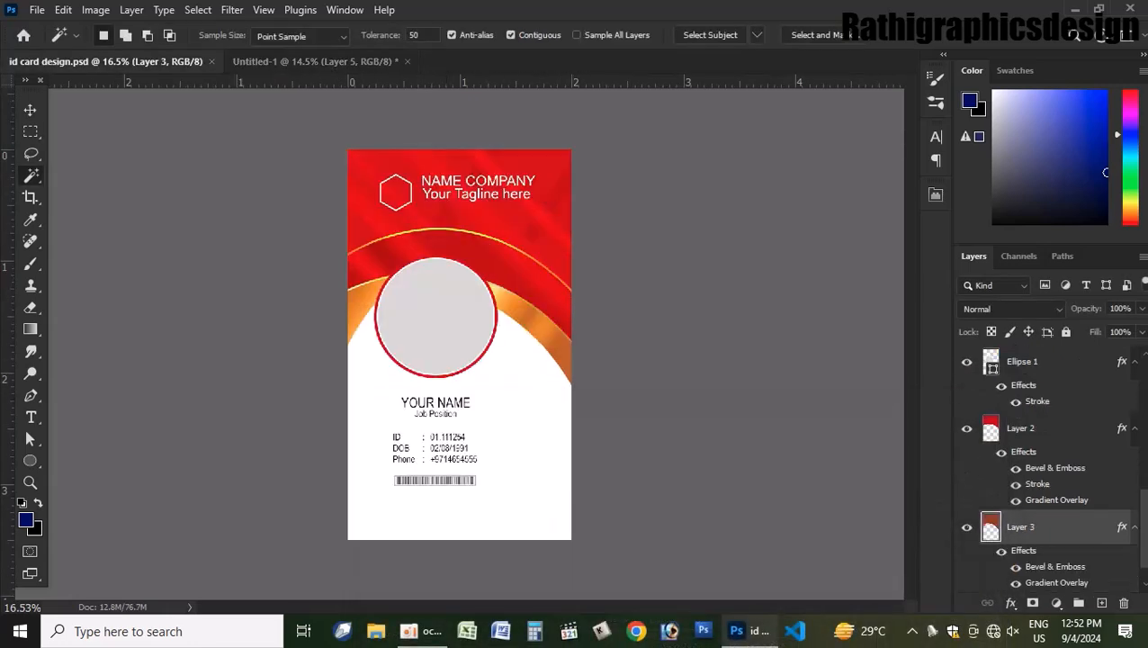
{"action": "key", "text": "v"}
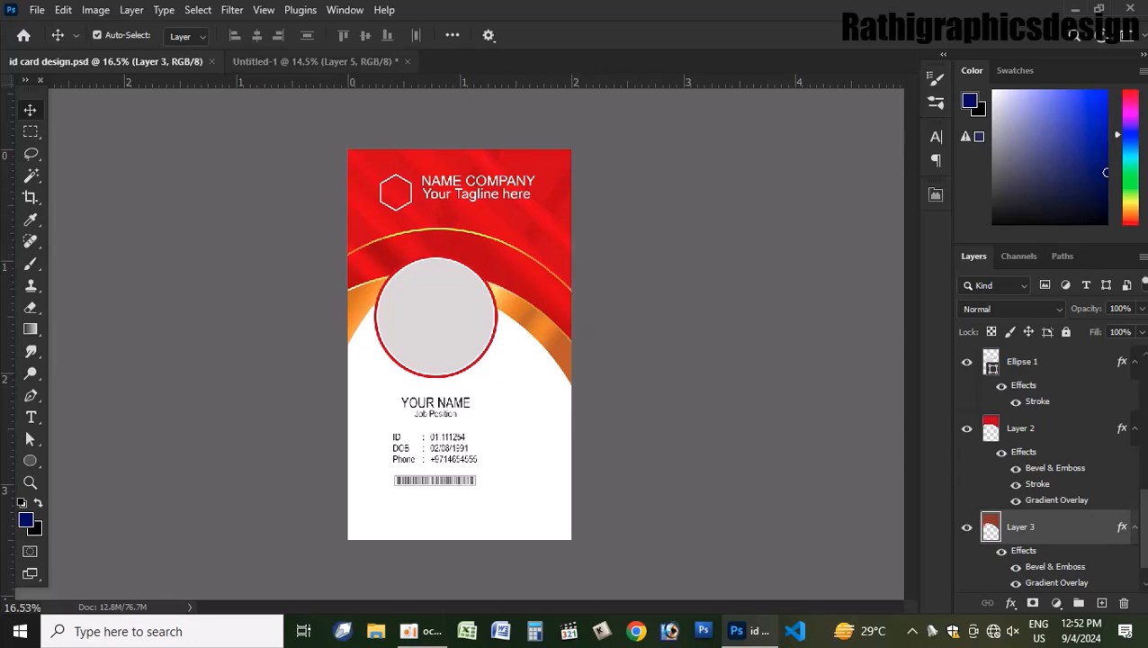
{"action": "key", "text": "ctrl+Tab"}
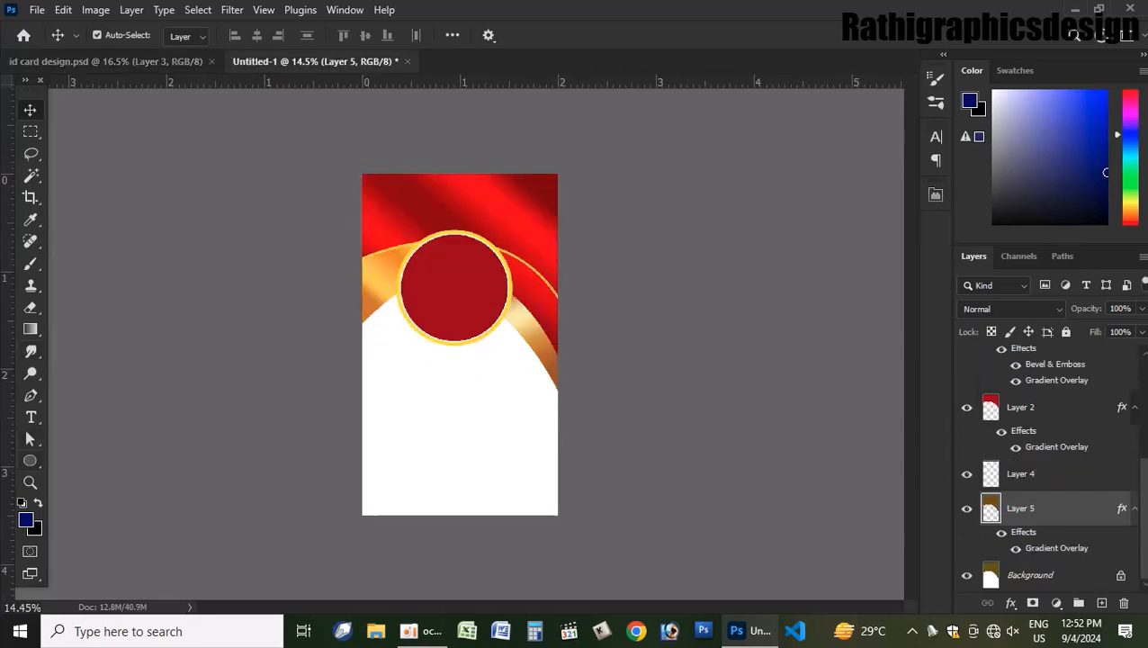
{"action": "right_click", "coordinate": [30, 460]}
{"action": "left_click", "coordinate": [101, 476]}
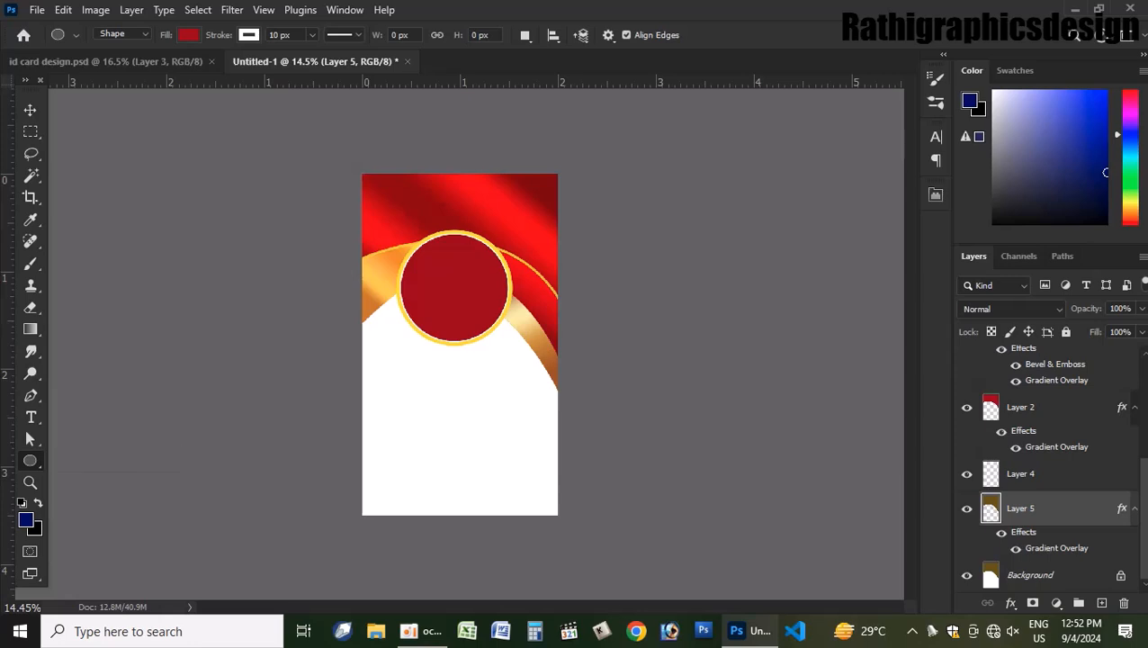
{"action": "left_click", "coordinate": [188, 34]}
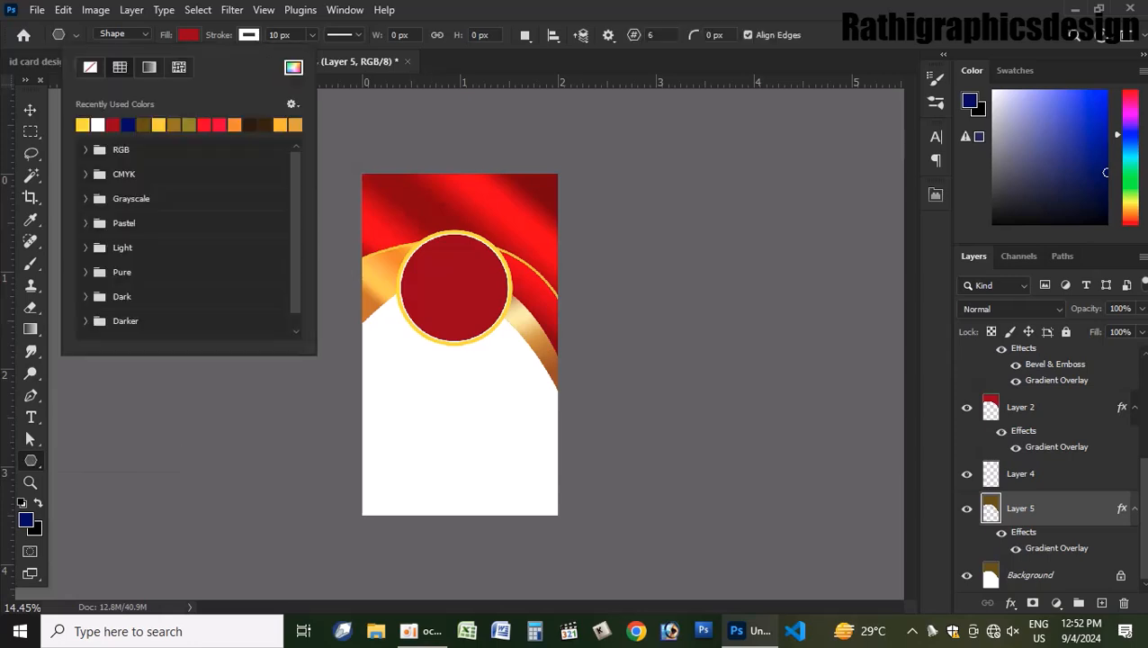
{"action": "left_click", "coordinate": [90, 67]}
{"action": "left_click", "coordinate": [248, 35]}
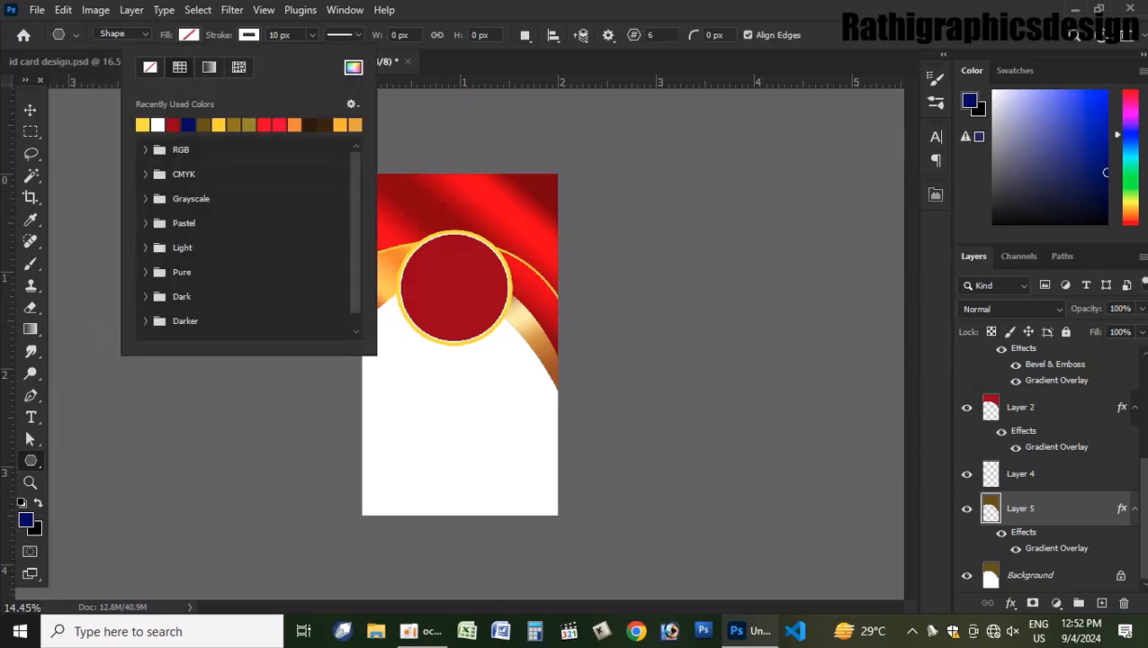
{"action": "left_click", "coordinate": [460, 345]}
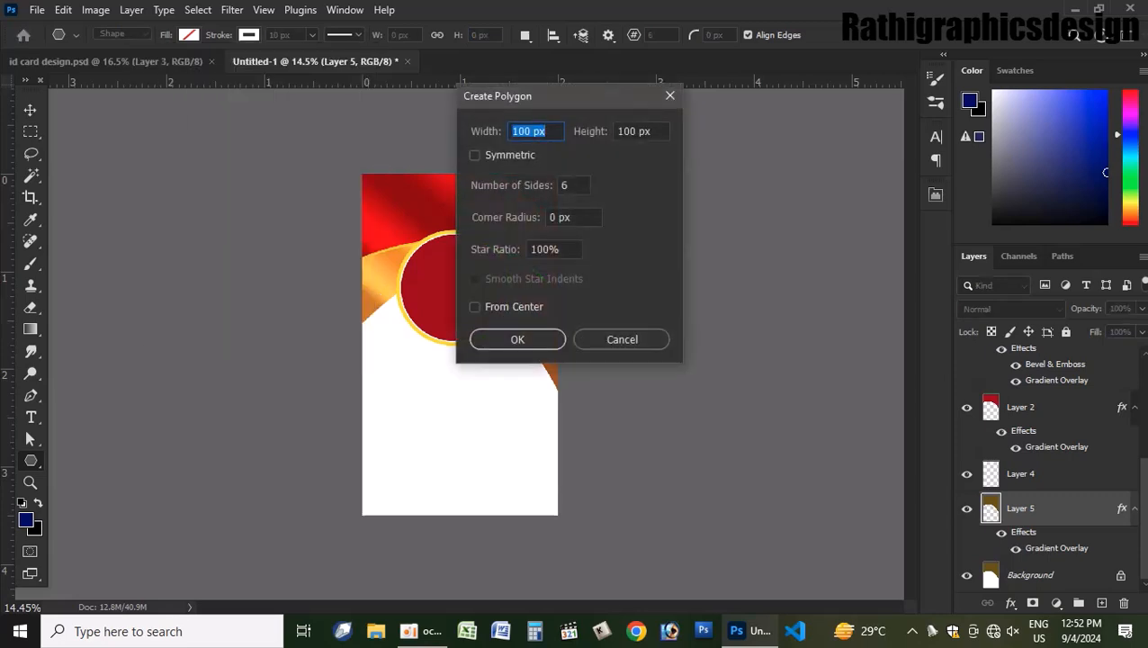
{"action": "key", "text": "Escape"}
{"action": "scroll", "coordinate": [460, 344], "scroll_direction": "up", "scroll_amount": 2}
{"action": "scroll", "coordinate": [395, 182], "scroll_direction": "up", "scroll_amount": 2}
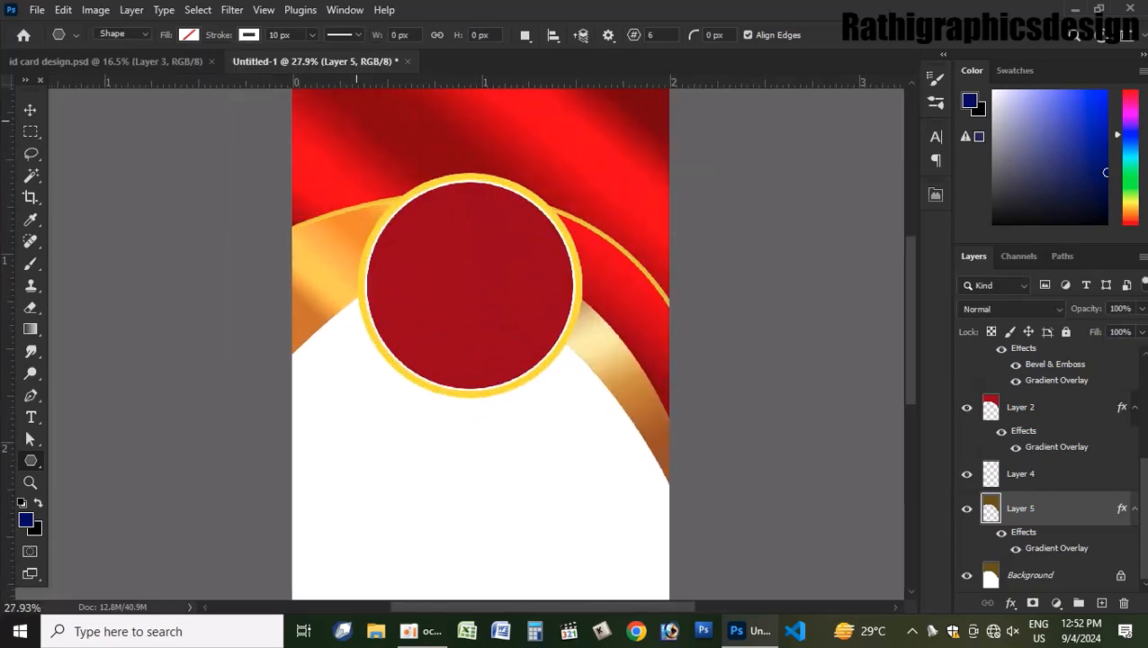
{"action": "left_click_drag", "start_coordinate": [356, 121], "coordinate": [397, 156]}
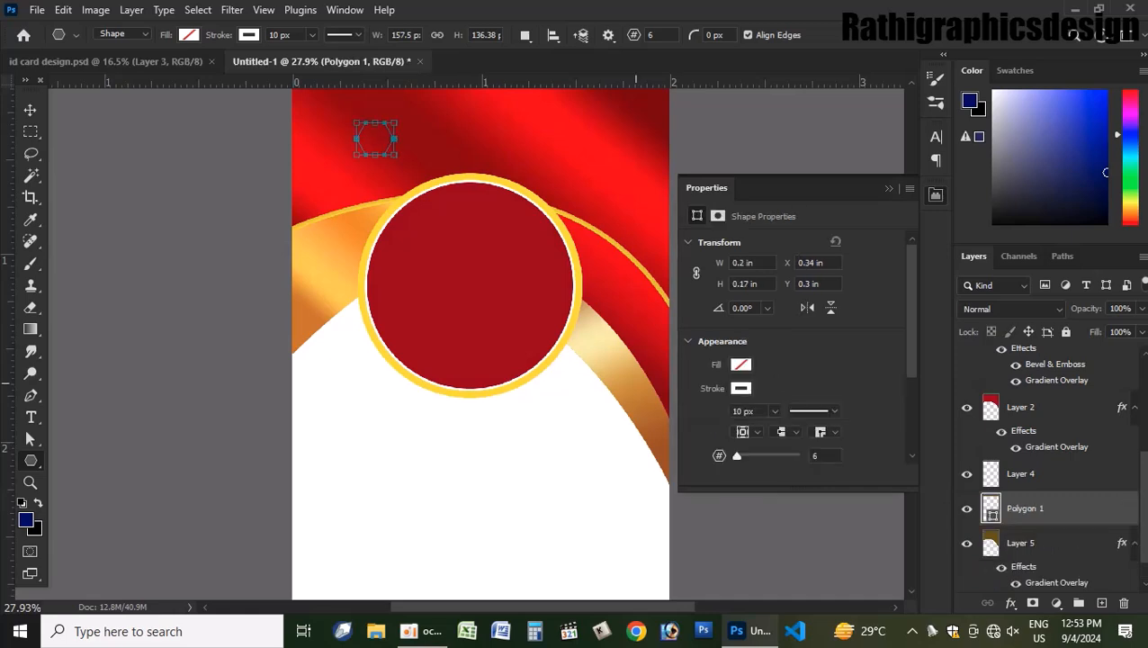
- Bring the hexagon layer Polygon 1 to the front of the layer stack
{"action": "key", "text": "v"}
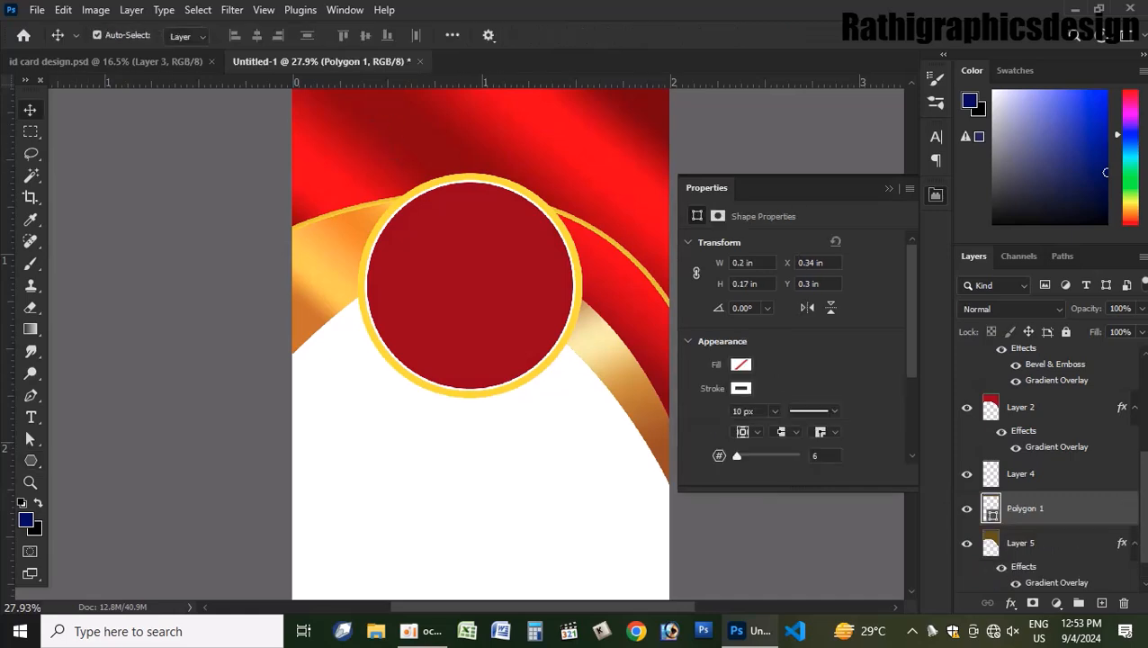
{"action": "left_click", "coordinate": [889, 189]}
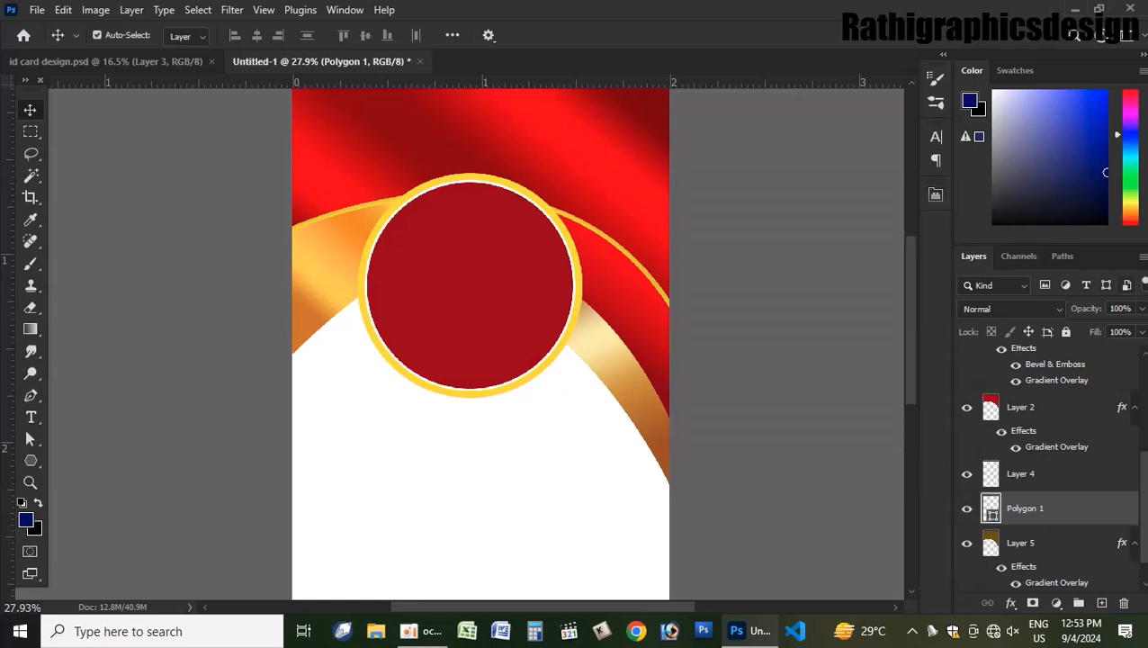
{"action": "key", "text": "ctrl"}
{"action": "key", "text": "ctrl+shift+bracketright"}
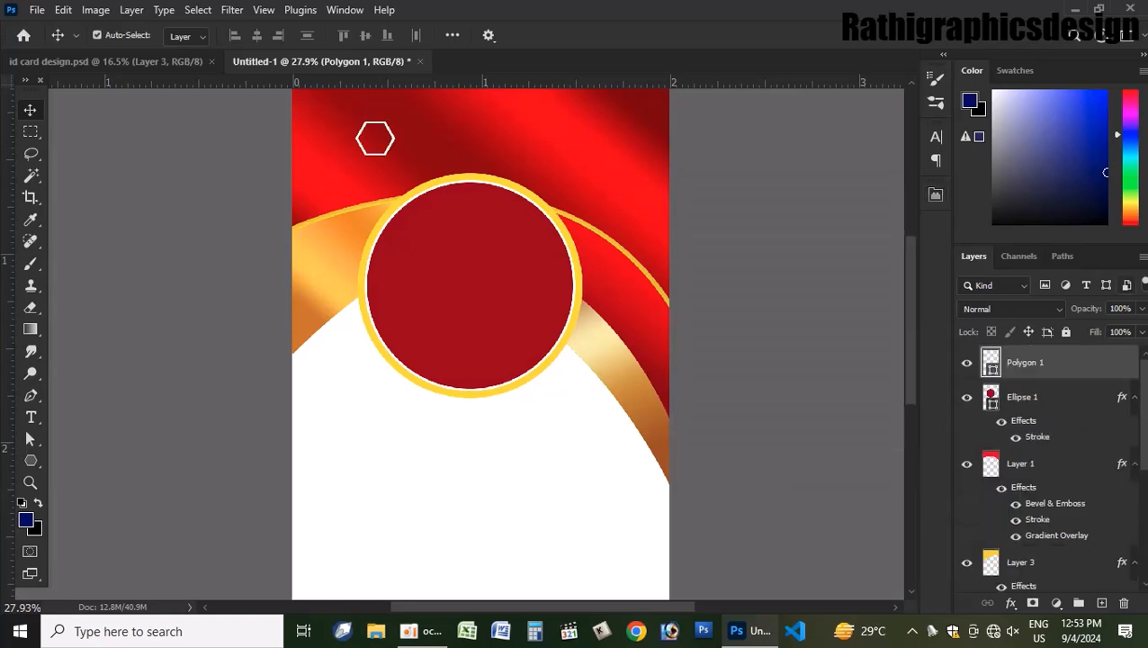
- Rotate the hexagon by 90° and compare it with the finished card
{"action": "key", "text": "ctrl+t"}
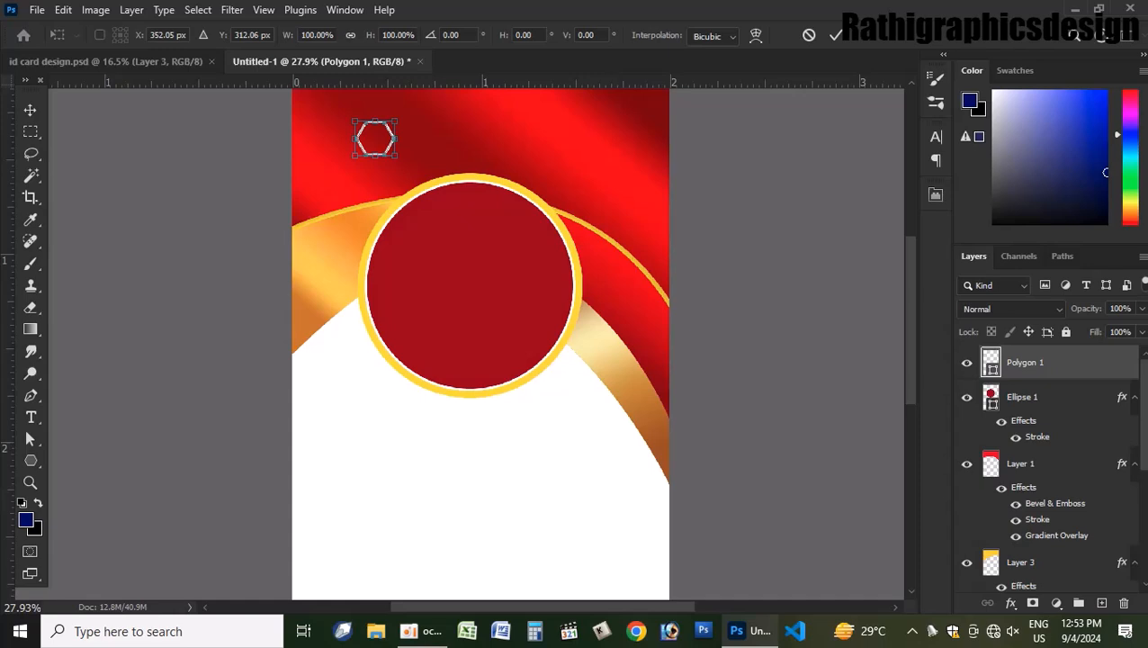
{"action": "type", "text": "90"}
{"action": "key", "text": "Return"}
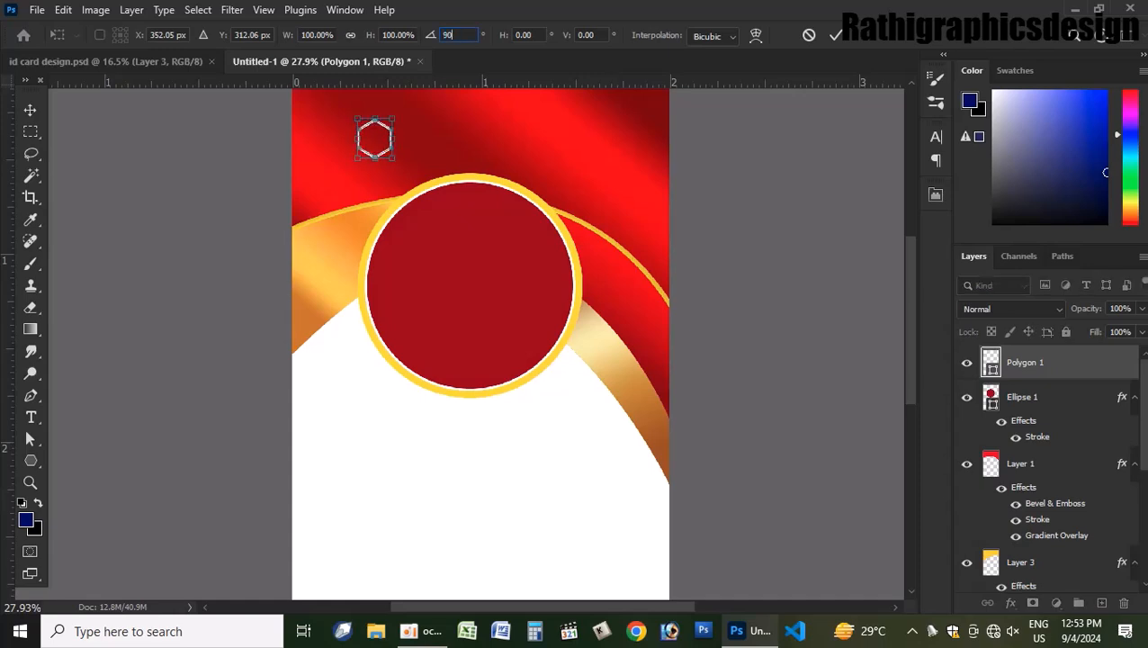
{"action": "key", "text": "Return"}
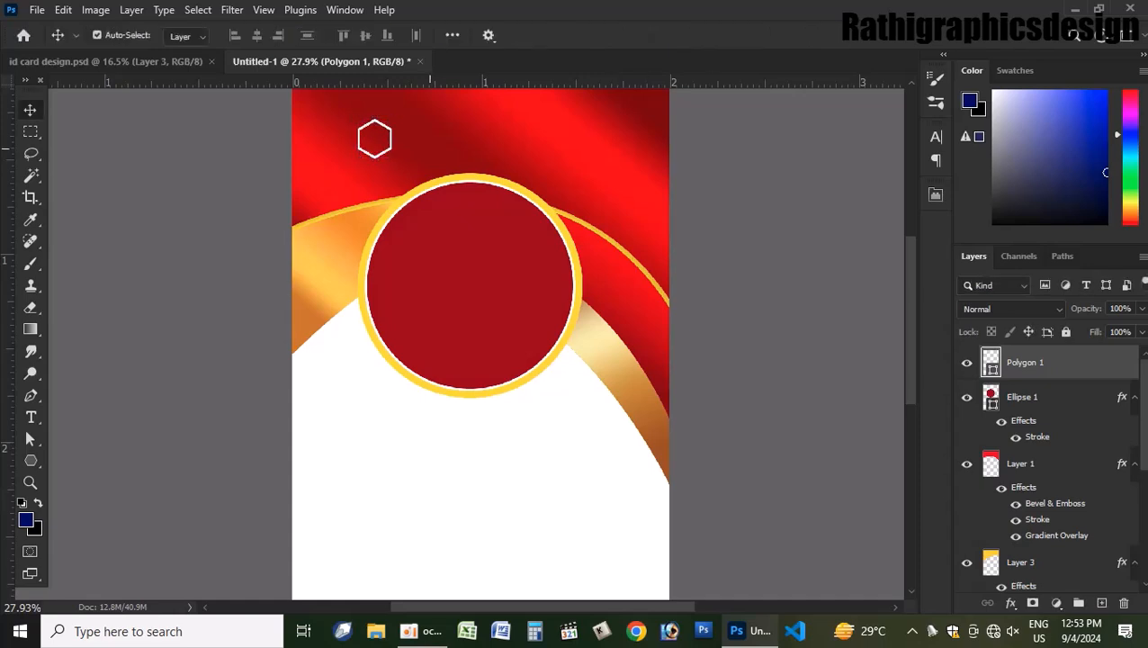
{"action": "left_click", "coordinate": [180, 61]}
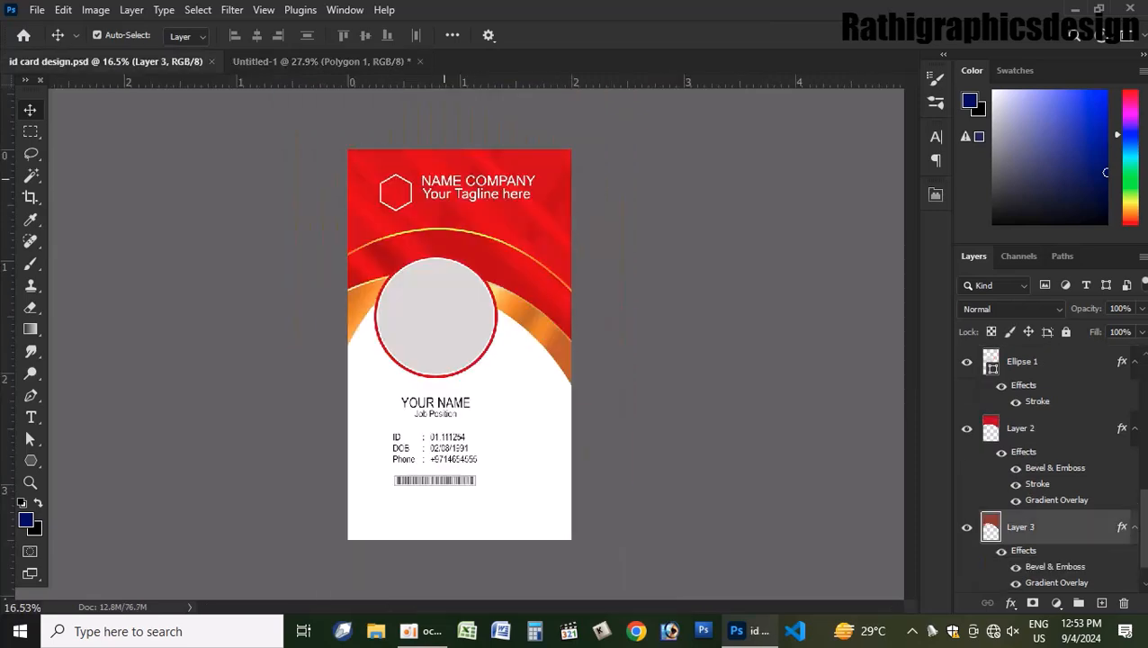
- Copy the NAME COMPANY and Your Tagline here text layers from the finished card onto the new card, beside the hexagon
{"action": "left_click_drag", "start_coordinate": [445, 178], "coordinate": [502, 123]}
{"action": "key", "text": "ctrl+z"}
{"action": "right_click", "coordinate": [463, 195], "text": "shift"}
{"action": "left_click", "coordinate": [490, 205], "text": "shift"}
{"action": "scroll", "coordinate": [416, 186], "scroll_direction": "down", "scroll_amount": 2}
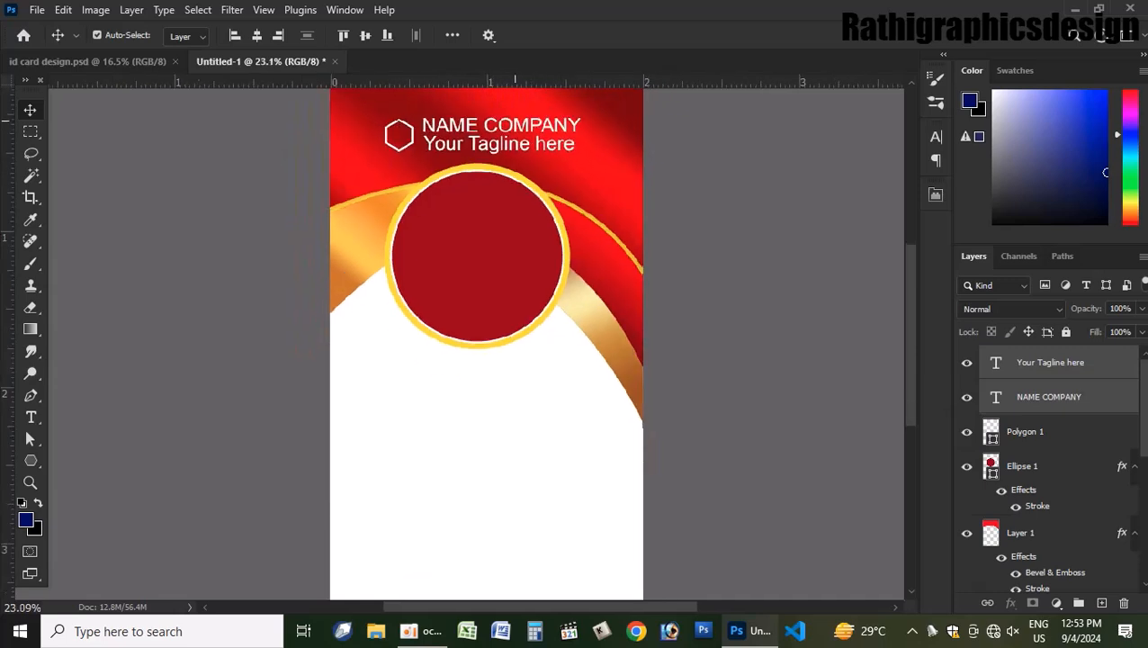
- On the finished card, select the name, job position, ID details and barcode layers, link them and bring them into the new card
{"action": "key", "text": "ctrl+Tab"}
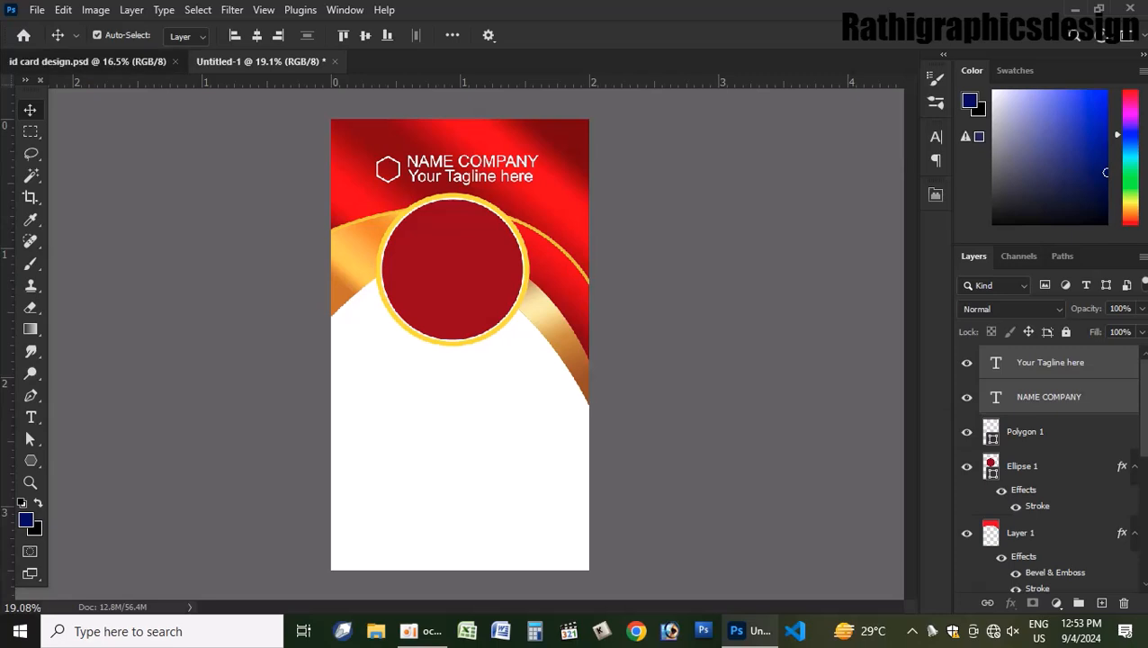
{"action": "double_click", "coordinate": [996, 535]}
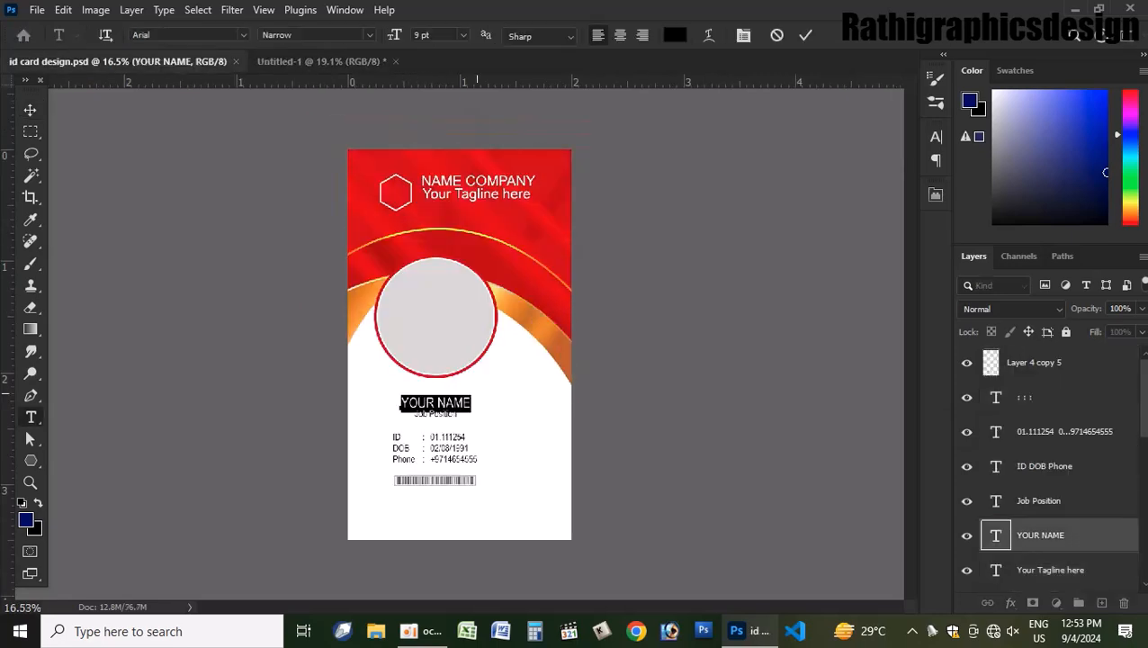
{"action": "key", "text": "ctrl+Return"}
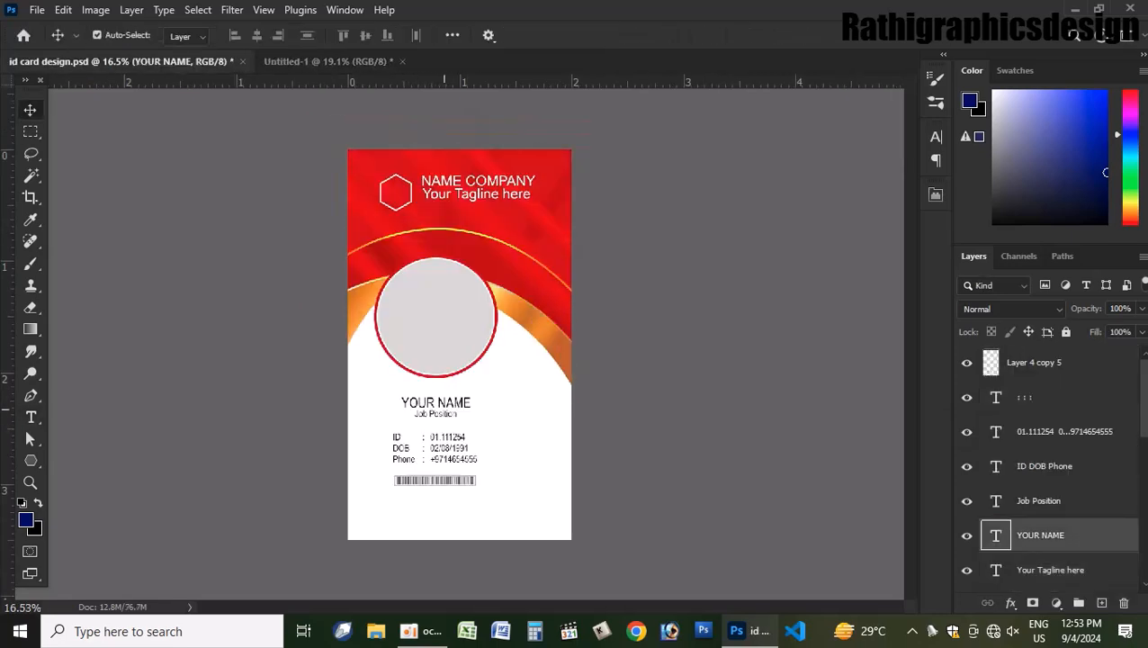
{"action": "right_click", "coordinate": [445, 414]}
{"action": "left_click", "coordinate": [477, 423], "text": "shift"}
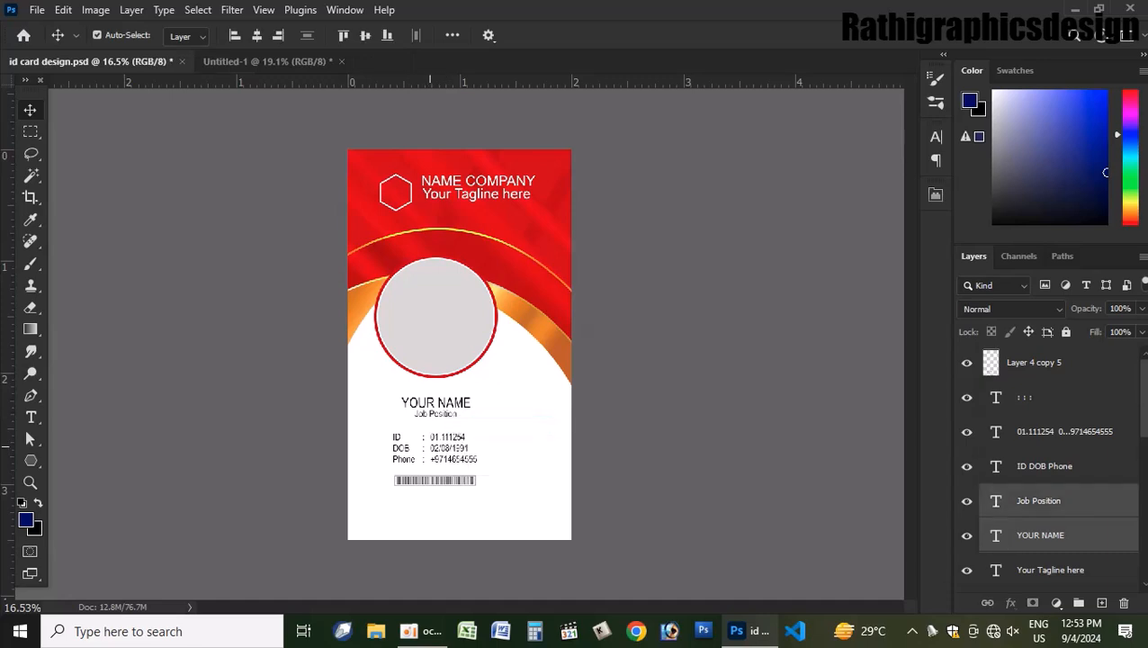
{"action": "right_click", "coordinate": [432, 447]}
{"action": "key", "text": "Escape"}
{"action": "right_click", "coordinate": [443, 440]}
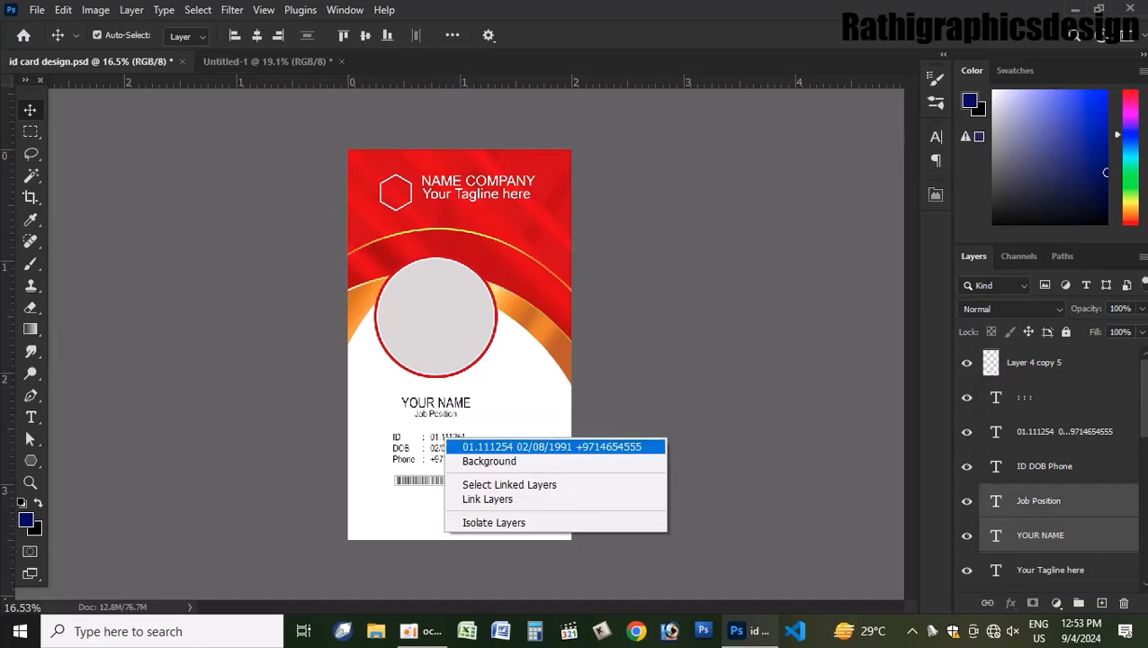
{"action": "left_click", "coordinate": [504, 445], "text": "shift"}
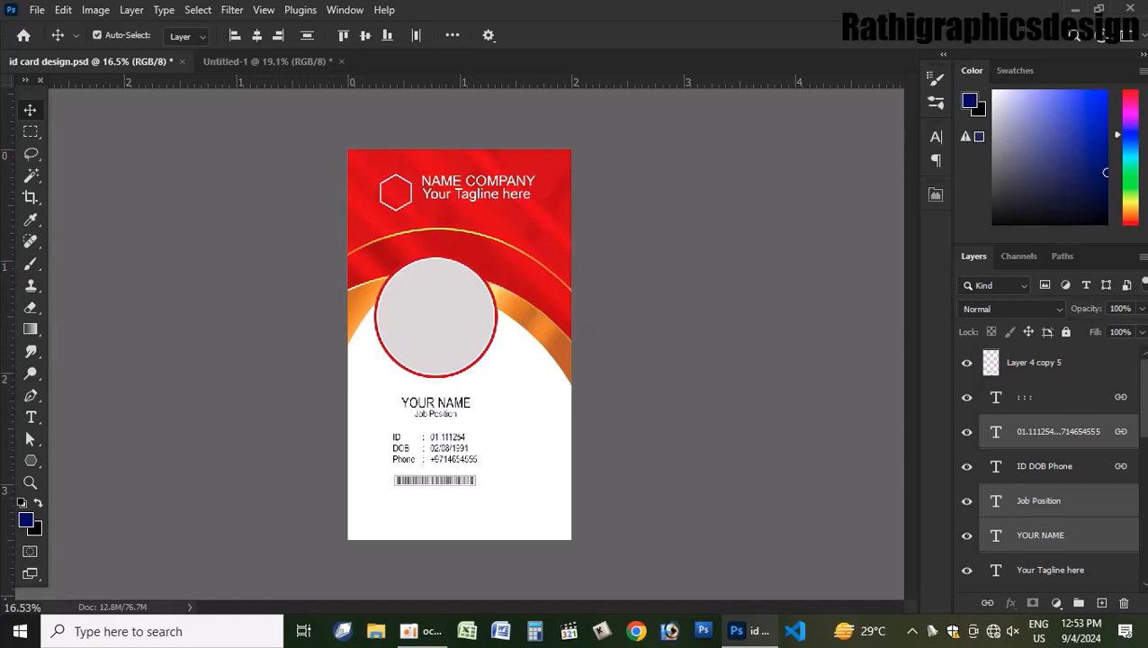
{"action": "left_click", "coordinate": [1045, 466], "text": "shift"}
{"action": "left_click", "coordinate": [1026, 397], "text": "shift"}
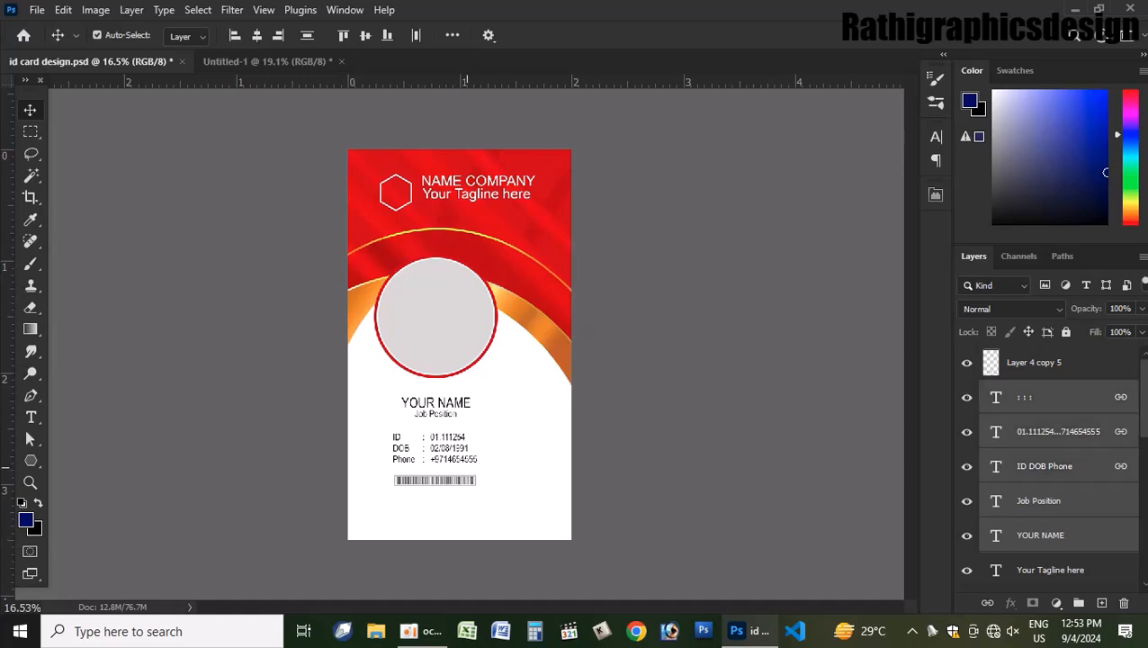
{"action": "right_click", "coordinate": [455, 479]}
{"action": "left_click", "coordinate": [490, 486]}
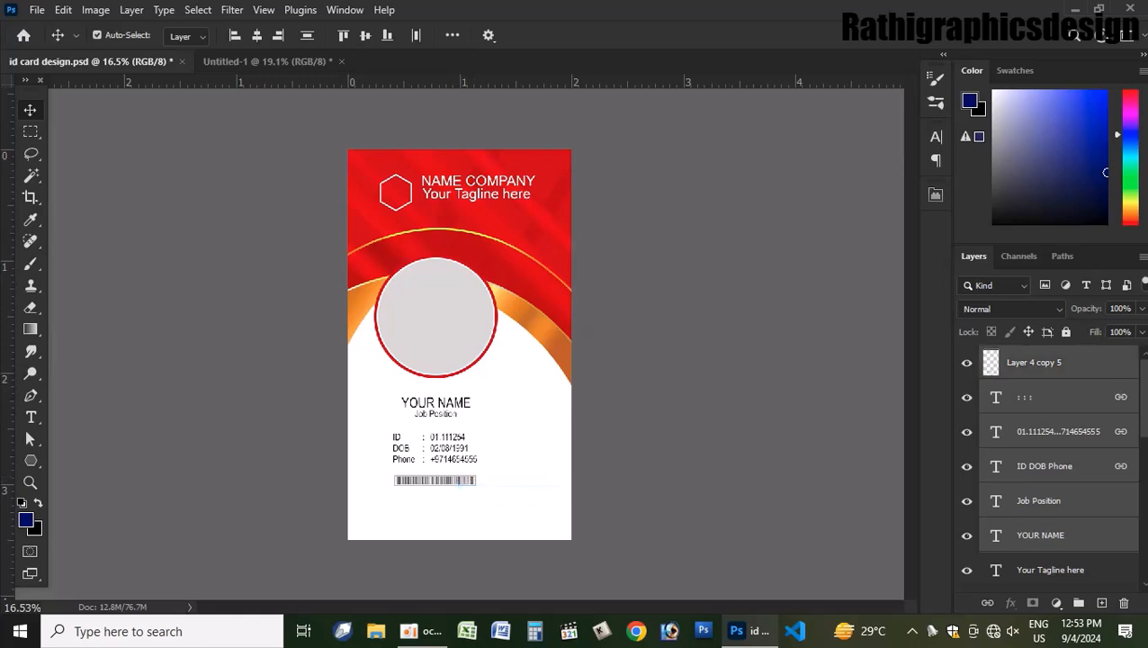
{"action": "left_click", "coordinate": [987, 603]}
{"action": "left_click_drag", "start_coordinate": [446, 478], "coordinate": [451, 433]}
{"action": "scroll", "coordinate": [455, 342], "scroll_direction": "down", "scroll_amount": 2}
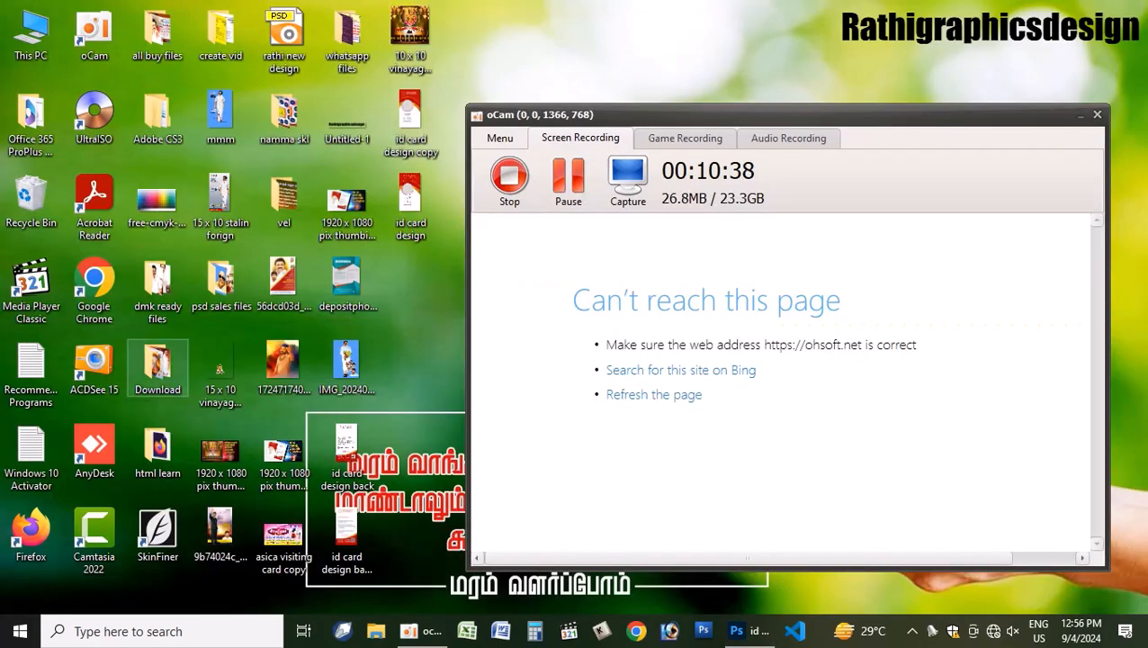
- Return to Photoshop and create a 2 × 3.5 inch RGB document at 800 pixels/inch with a white background for the card back
{"action": "key", "text": "super+d"}
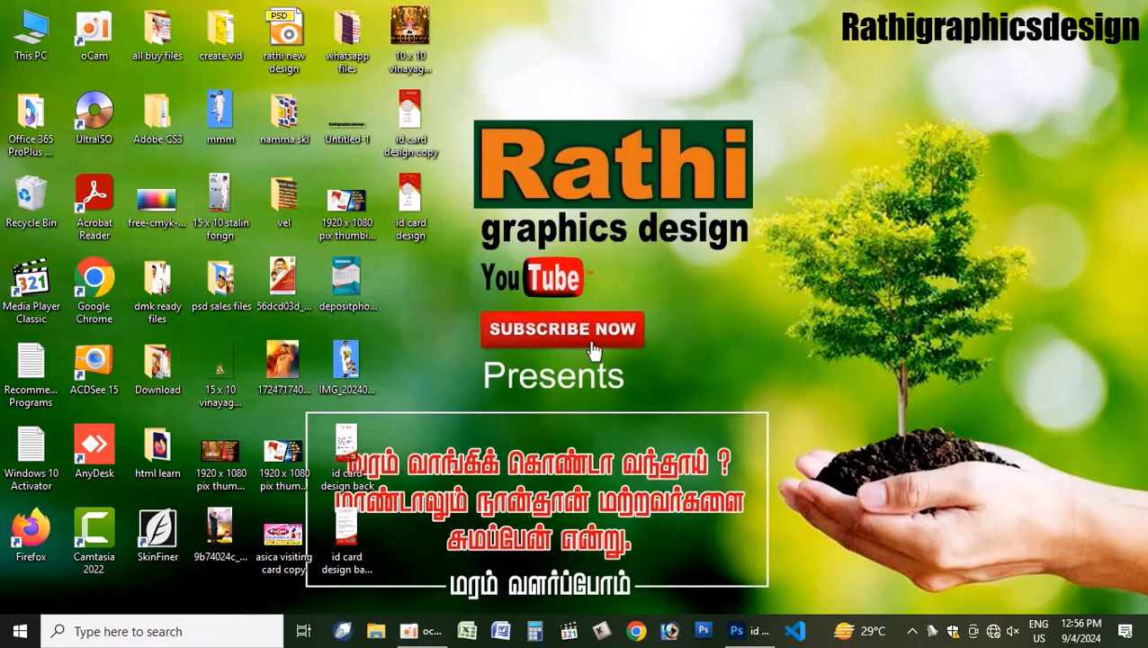
{"action": "left_click", "coordinate": [748, 631]}
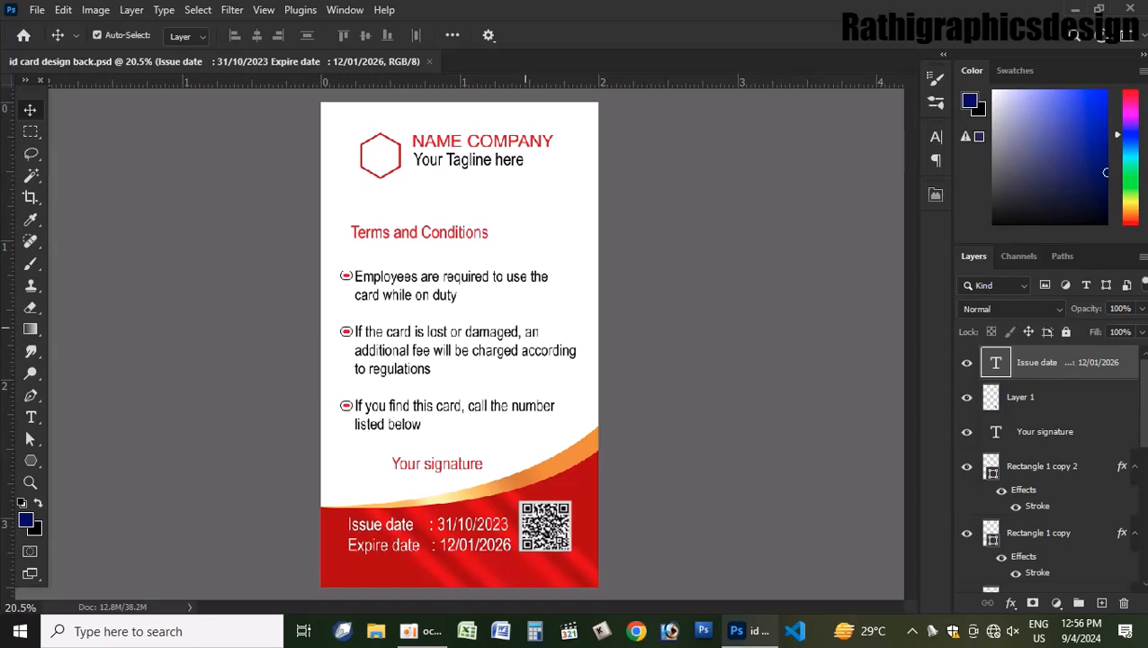
{"action": "key", "text": "ctrl+n"}
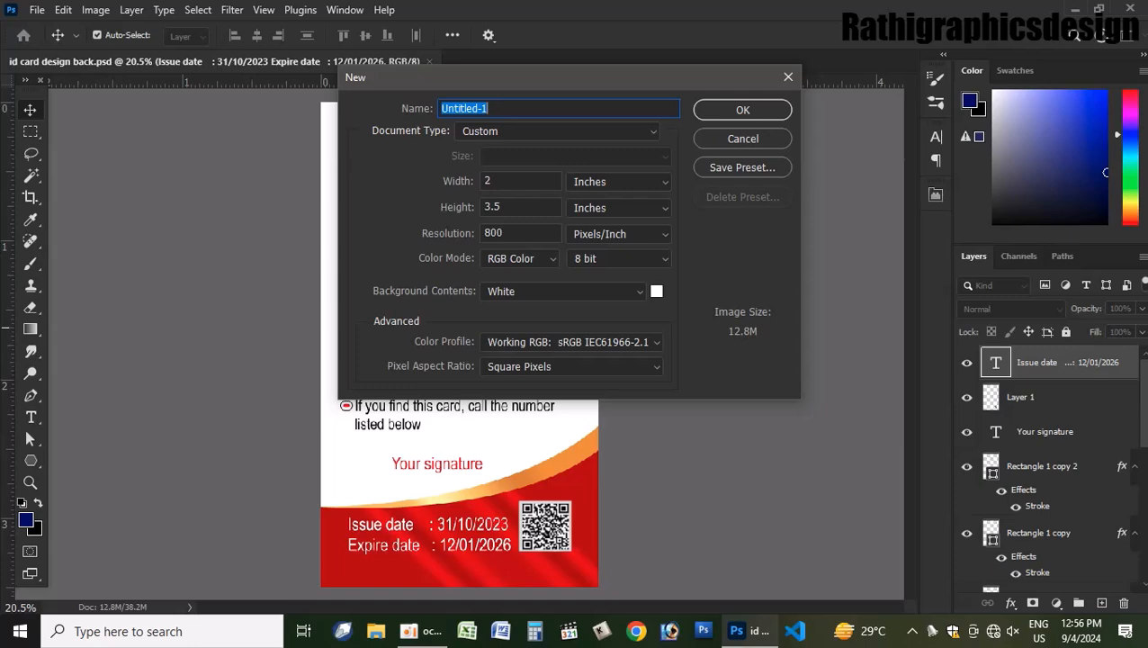
{"action": "key", "text": "Return"}
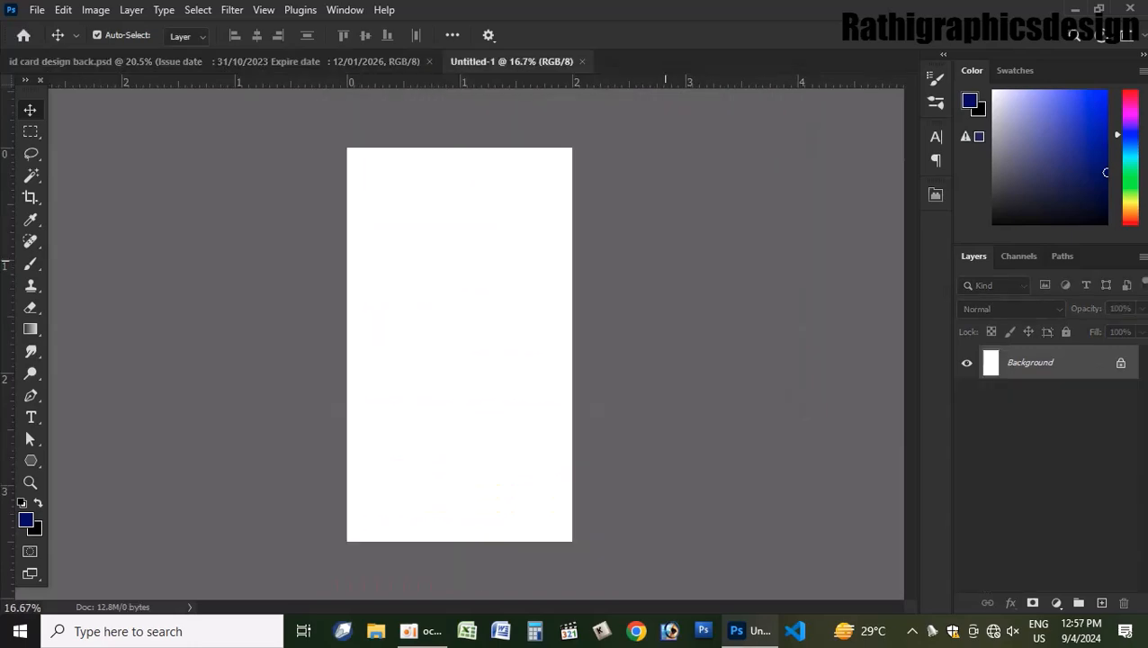
- Following the finished card back, outline the lower part of the card with the Pen tool, its upper edge curving up toward the right side
{"action": "key", "text": "ctrl+Tab"}
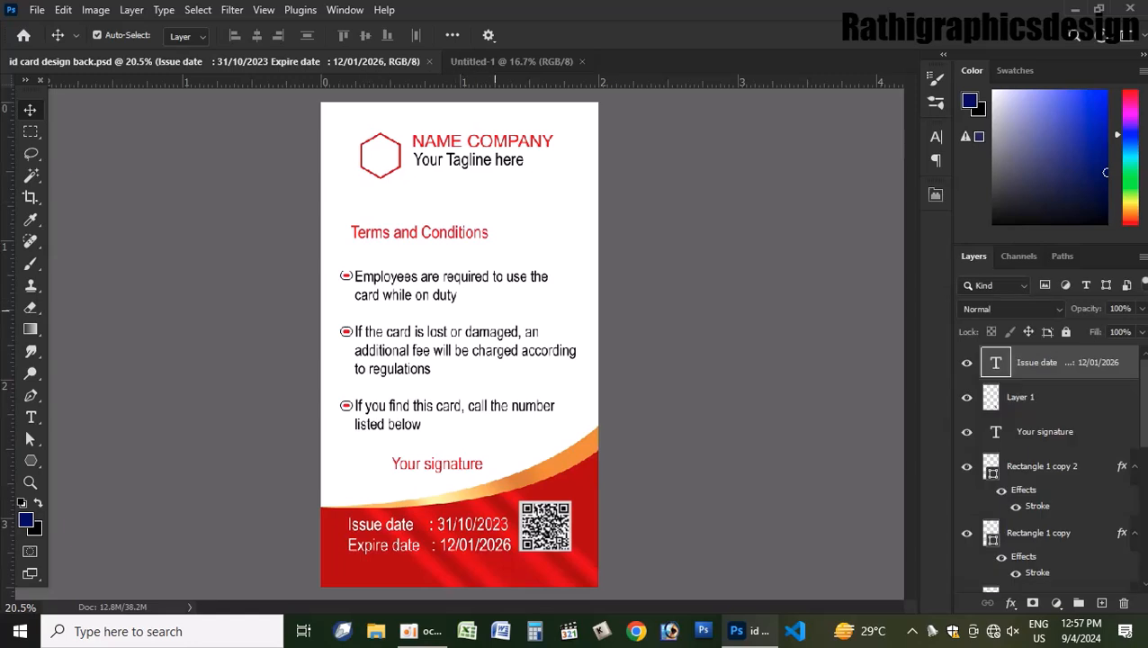
{"action": "key", "text": "ctrl+Tab"}
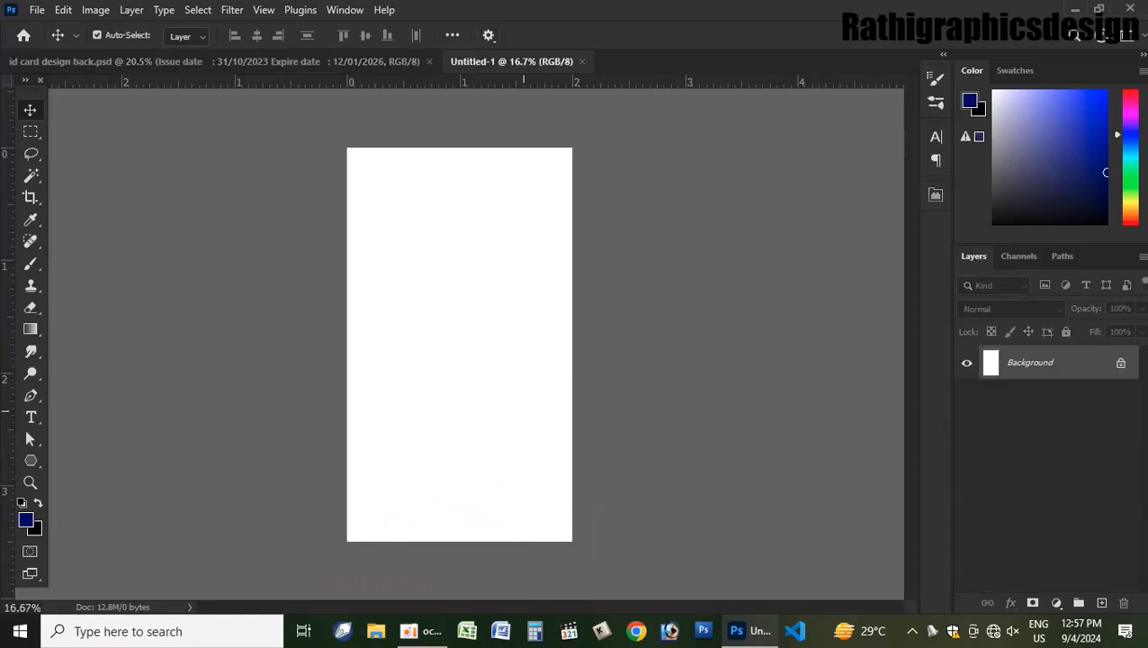
{"action": "key", "text": "p"}
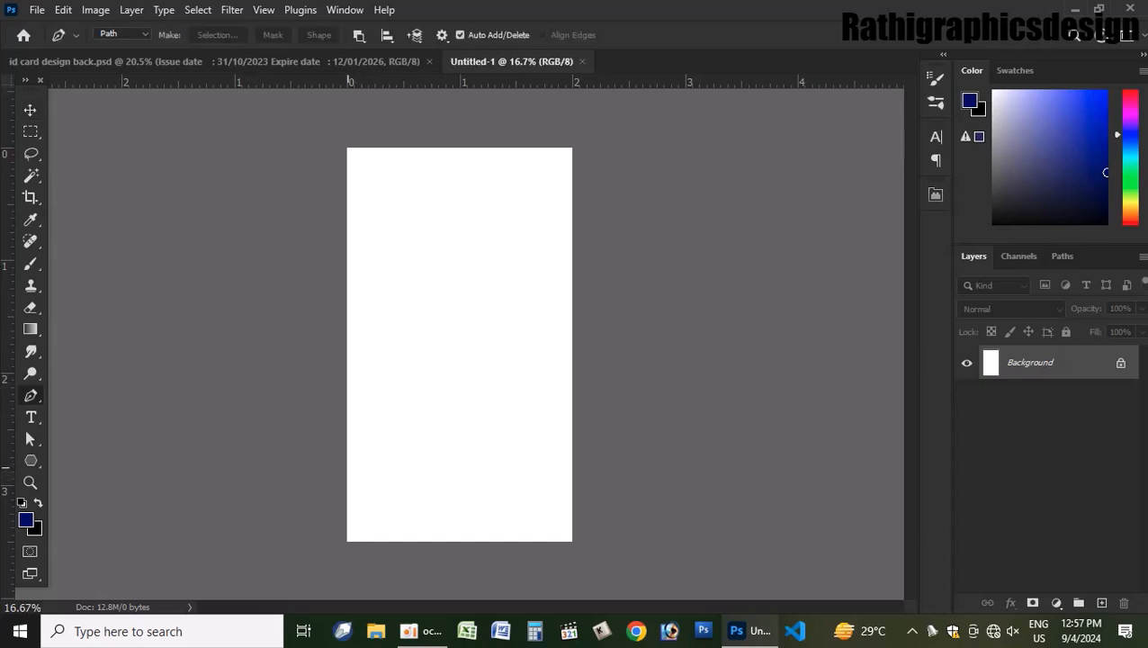
{"action": "left_click", "coordinate": [349, 467]}
{"action": "key", "text": "ctrl+z"}
{"action": "left_click", "coordinate": [336, 459]}
{"action": "left_click_drag", "start_coordinate": [576, 413], "coordinate": [624, 342]}
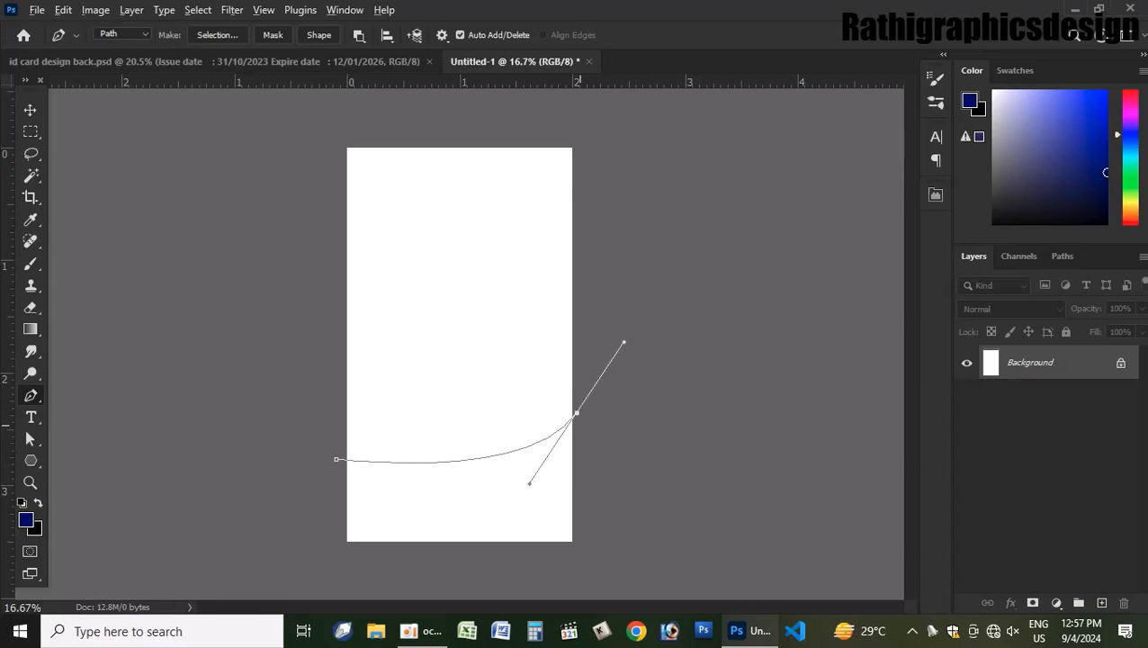
{"action": "left_click", "coordinate": [577, 413], "text": "alt"}
{"action": "left_click_drag", "start_coordinate": [530, 483], "coordinate": [482, 506]}
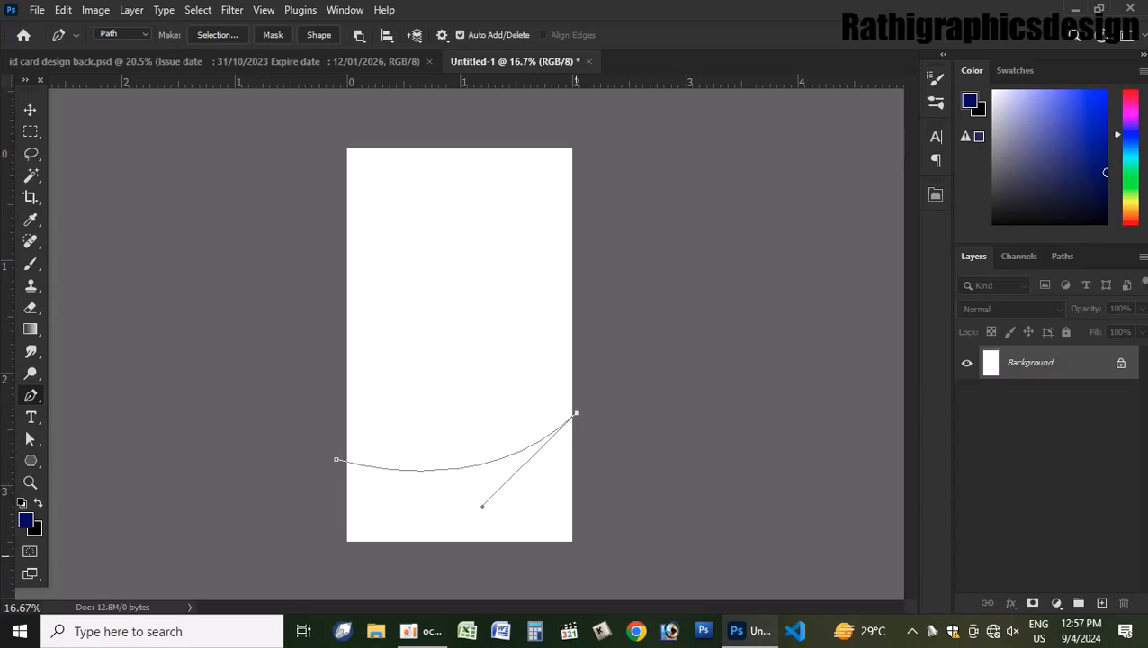
{"action": "left_click_drag", "start_coordinate": [575, 413], "coordinate": [594, 560]}
{"action": "left_click", "coordinate": [249, 551]}
{"action": "left_click", "coordinate": [294, 459]}
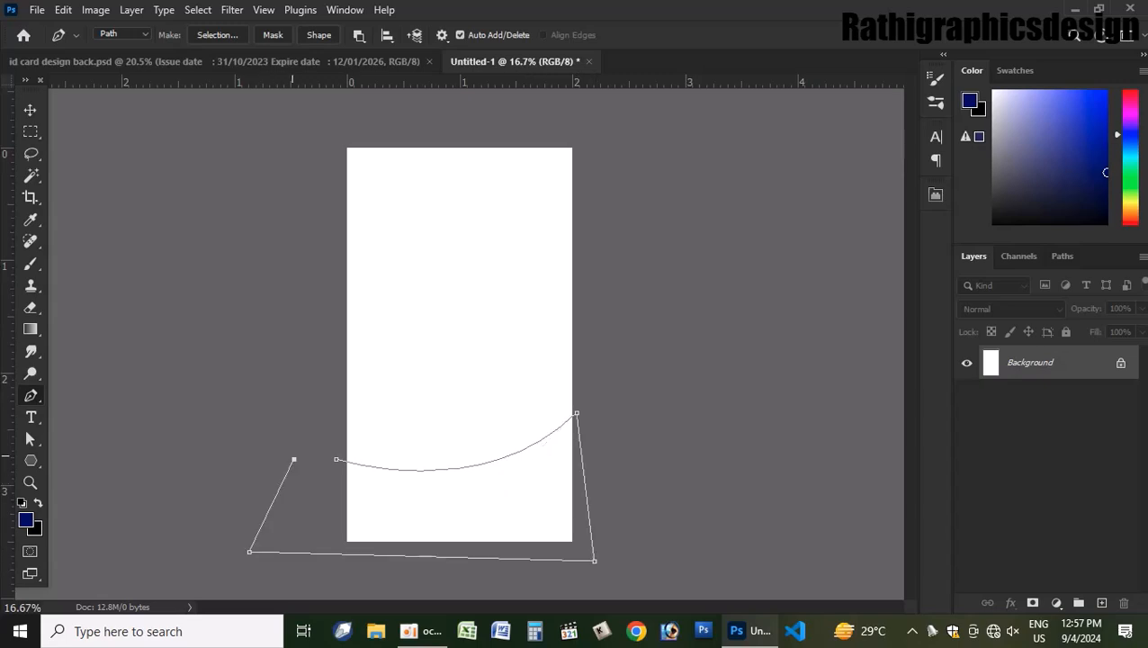
- Turn the path into a selection, fill it with dark blue on a new layer named Layer 1, and deselect
{"action": "key", "text": "ctrl+Return"}
{"action": "key", "text": "ctrl+shift+i"}
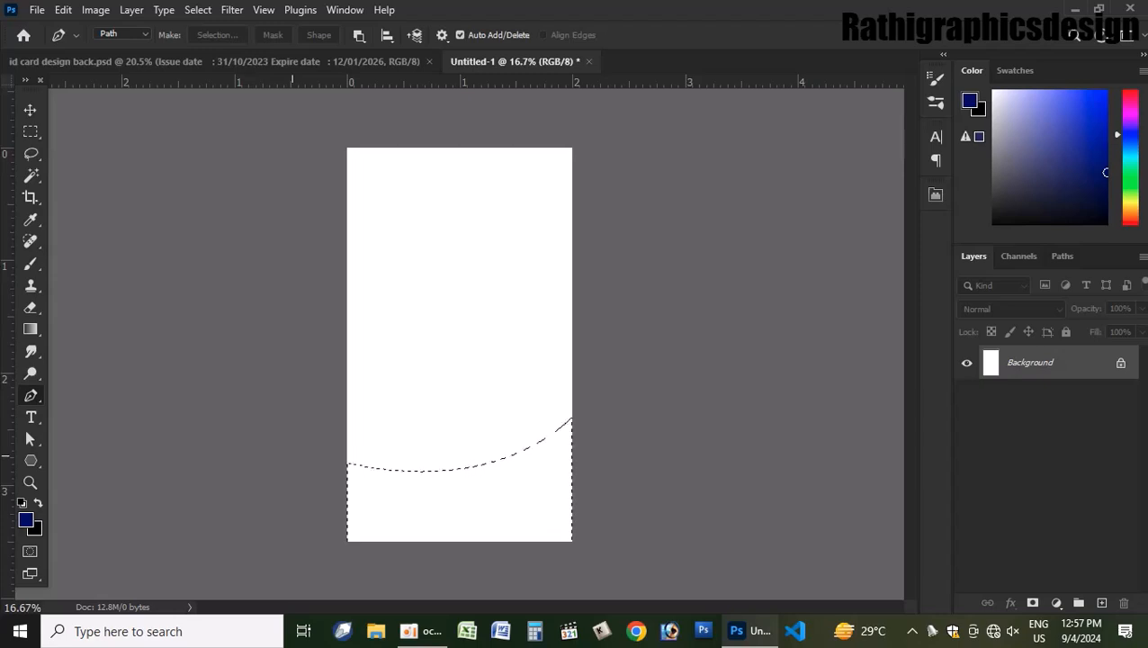
{"action": "key", "text": "ctrl+shift+n"}
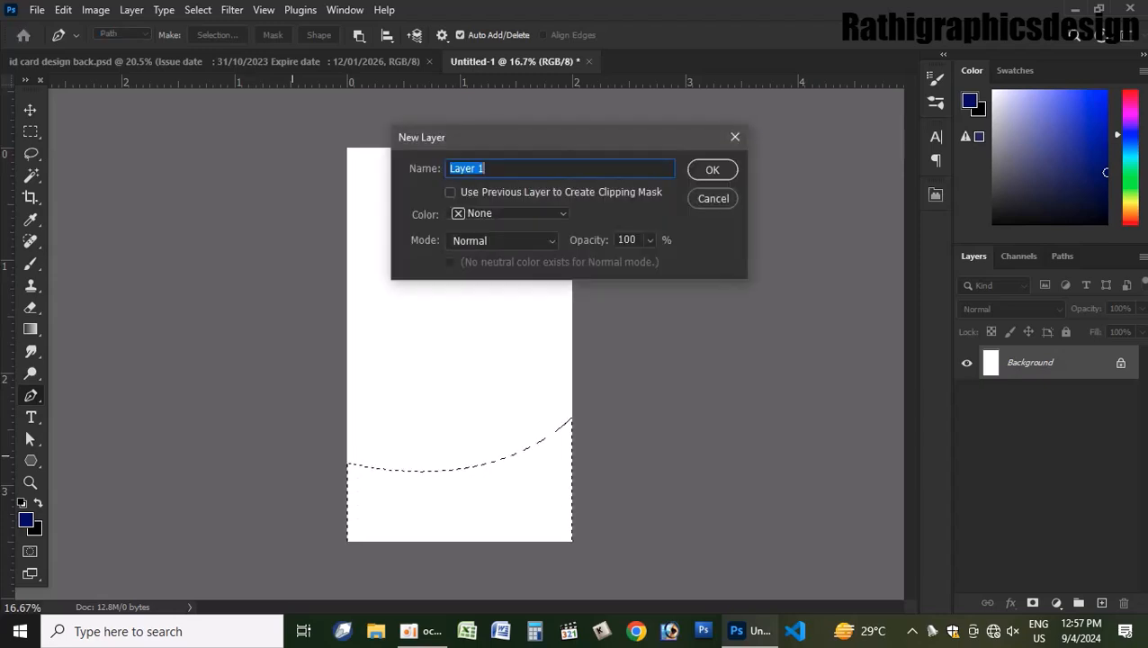
{"action": "key", "text": "Return"}
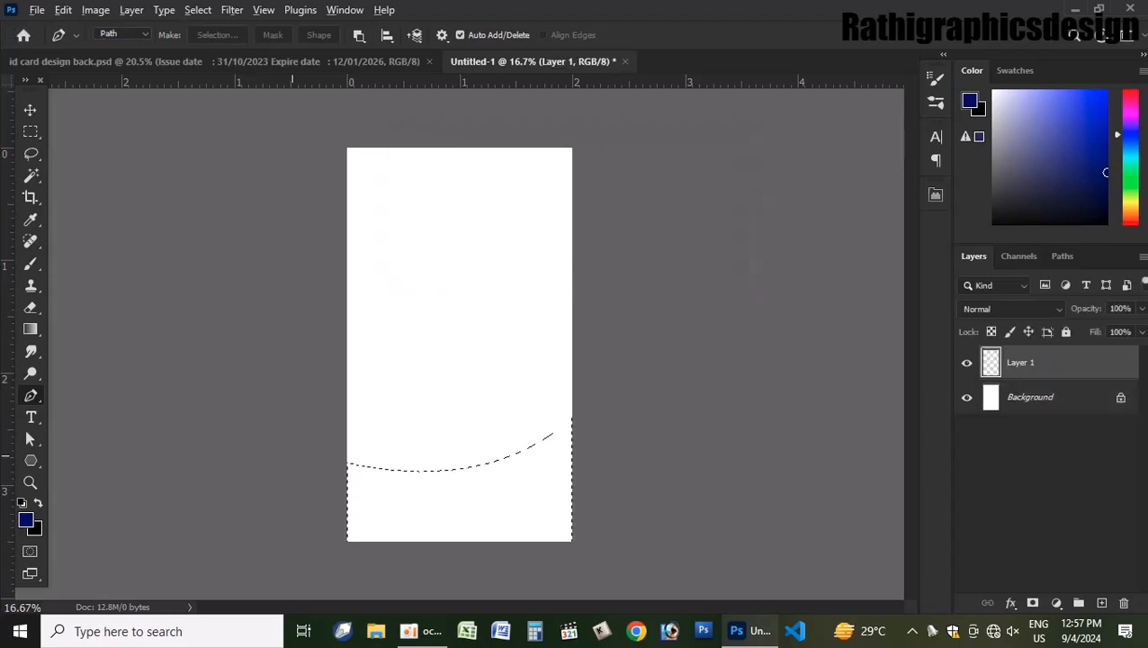
{"action": "key", "text": "alt+BackSpace"}
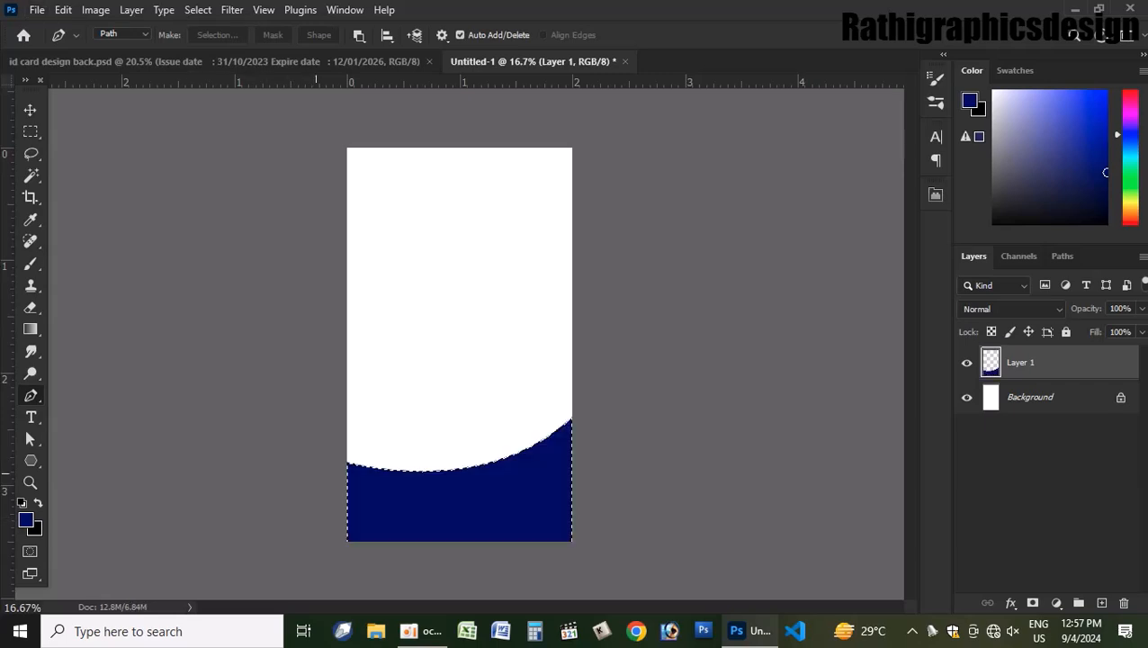
{"action": "key", "text": "ctrl+d"}
{"action": "key", "text": "v"}
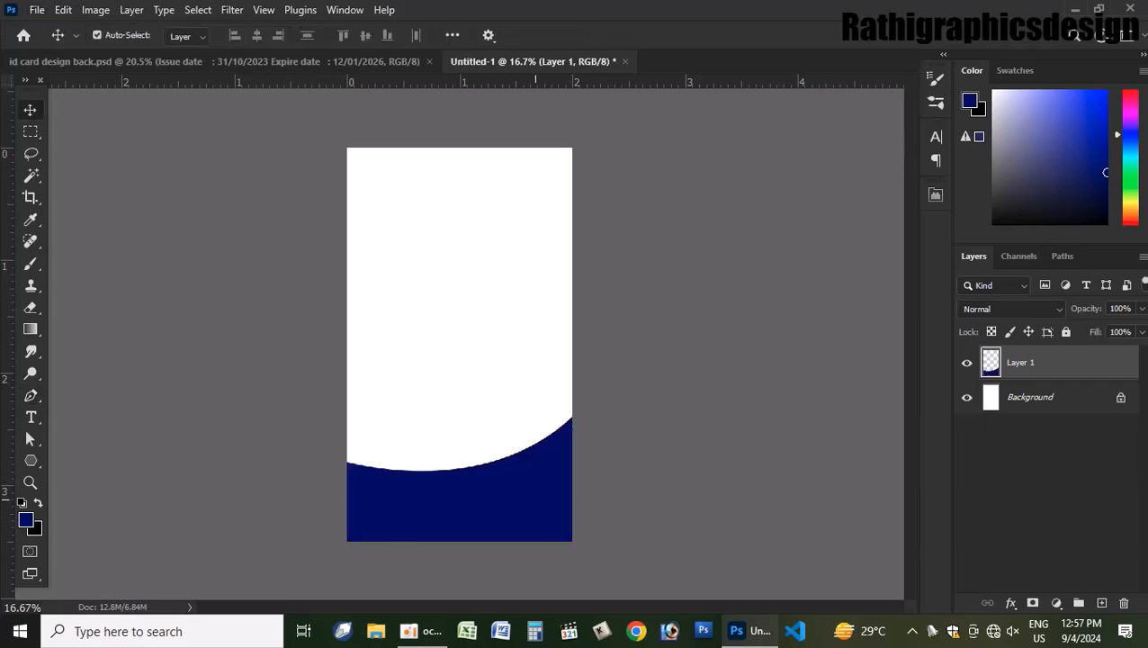
- Duplicate Layer 1, rotate the copy slightly counter-clockwise and place it beneath the original
{"action": "key", "text": "ctrl+j"}
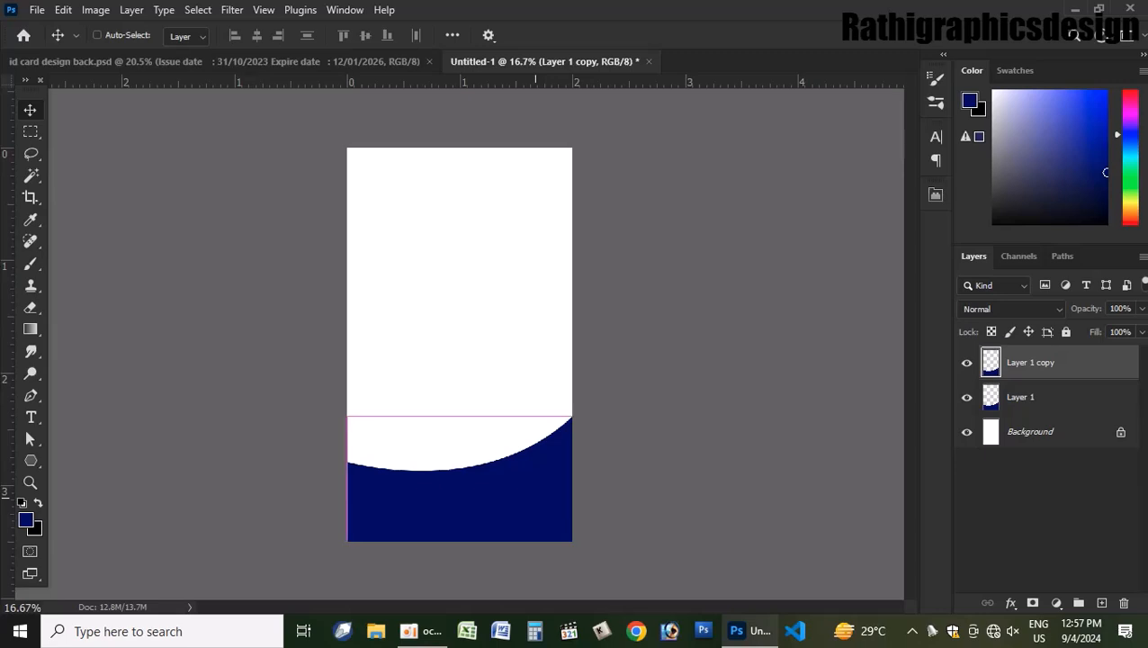
{"action": "key", "text": "ctrl+t"}
{"action": "left_click_drag", "start_coordinate": [581, 414], "coordinate": [583, 391]}
{"action": "key", "text": "Return"}
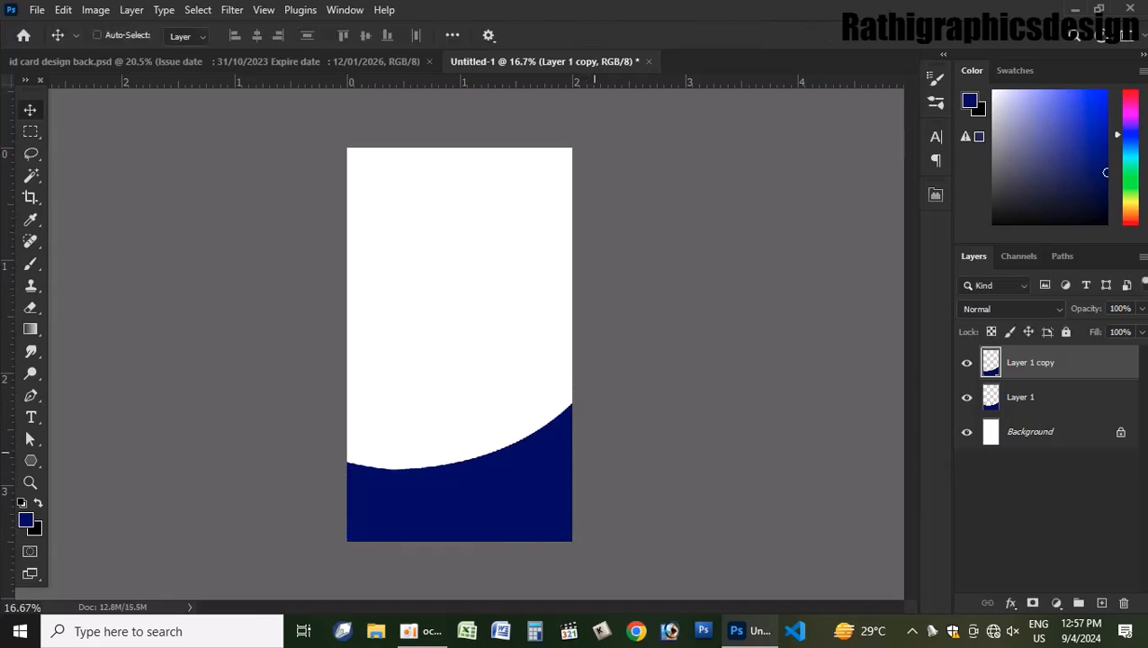
{"action": "key", "text": "ctrl+bracketleft"}
- Move Layer 1 copy up by about 48 px and rotate it by -0.97° with Free Transform
{"action": "key", "text": "ctrl+t"}
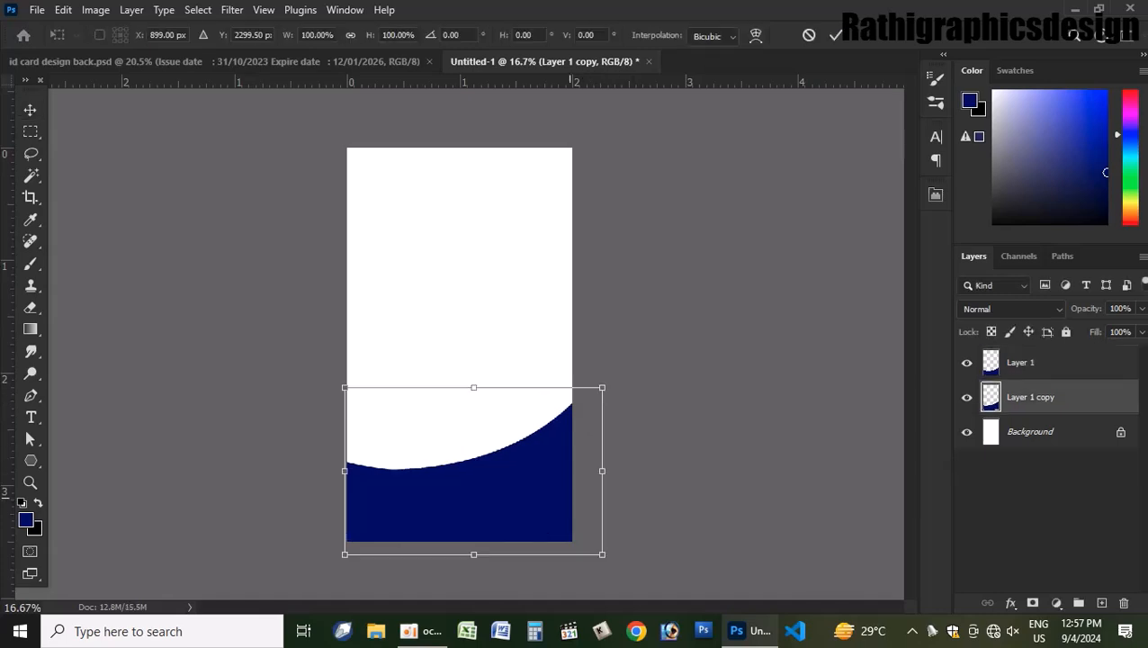
{"action": "key", "text": "Up"}
{"action": "key", "text": "Up"}
{"action": "key", "text": "Up"}
{"action": "key", "text": "Up"}
{"action": "key", "text": "Up"}
{"action": "key", "text": "Up"}
{"action": "key", "text": "Up"}
{"action": "key", "text": "Up"}
{"action": "key", "text": "Up"}
{"action": "key", "text": "Up"}
{"action": "key", "text": "Up"}
{"action": "key", "text": "Up"}
{"action": "key", "text": "Up"}
{"action": "key", "text": "Up"}
{"action": "key", "text": "Up"}
{"action": "key", "text": "Up"}
{"action": "key", "text": "Up"}
{"action": "key", "text": "Up"}
{"action": "key", "text": "Up"}
{"action": "key", "text": "Up"}
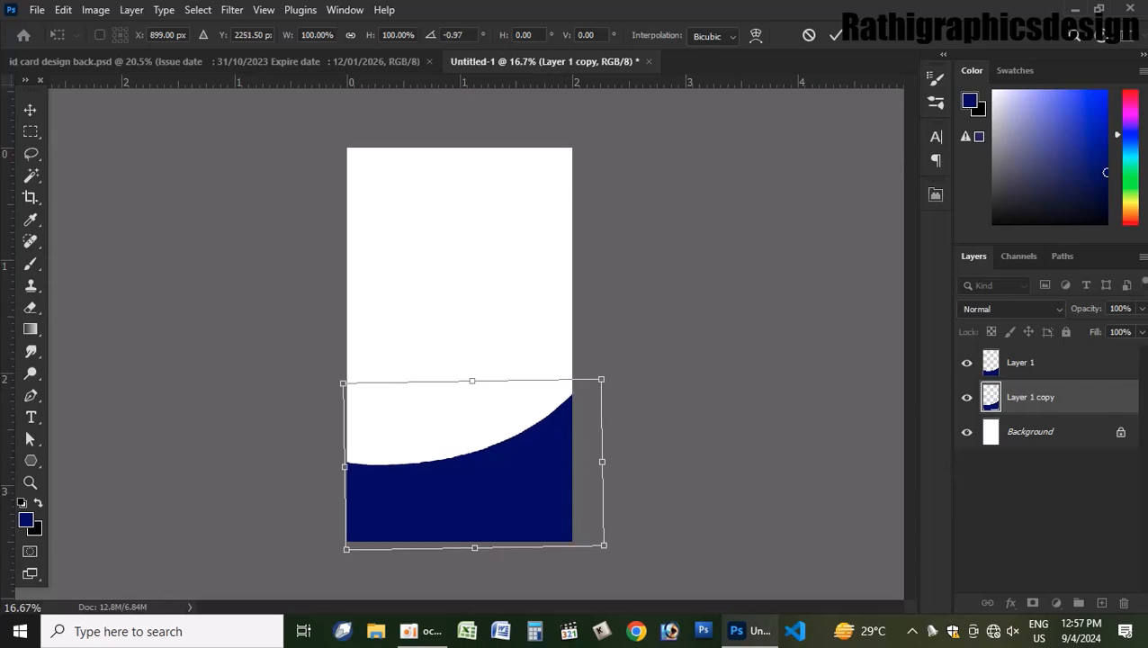
{"action": "key", "text": "Return"}
- Add a gradient overlay to Layer 1 using the RB Red Gradient 27 preset from Resource Boy Red Gradients
{"action": "key", "text": "alt+bracketright"}
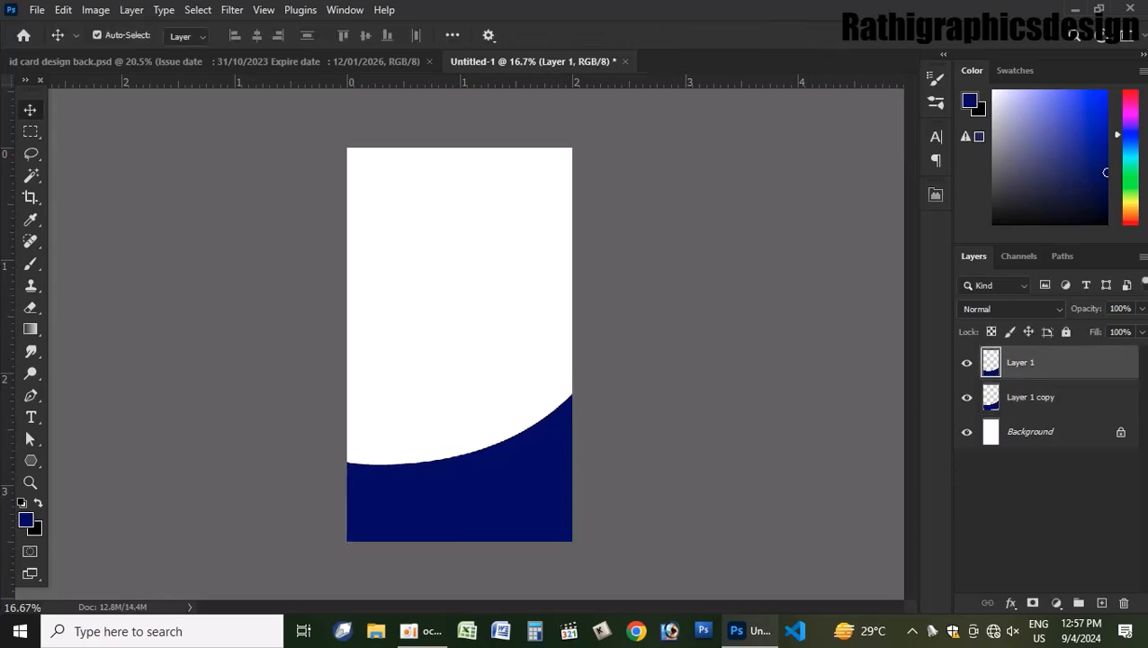
{"action": "double_click", "coordinate": [1077, 363]}
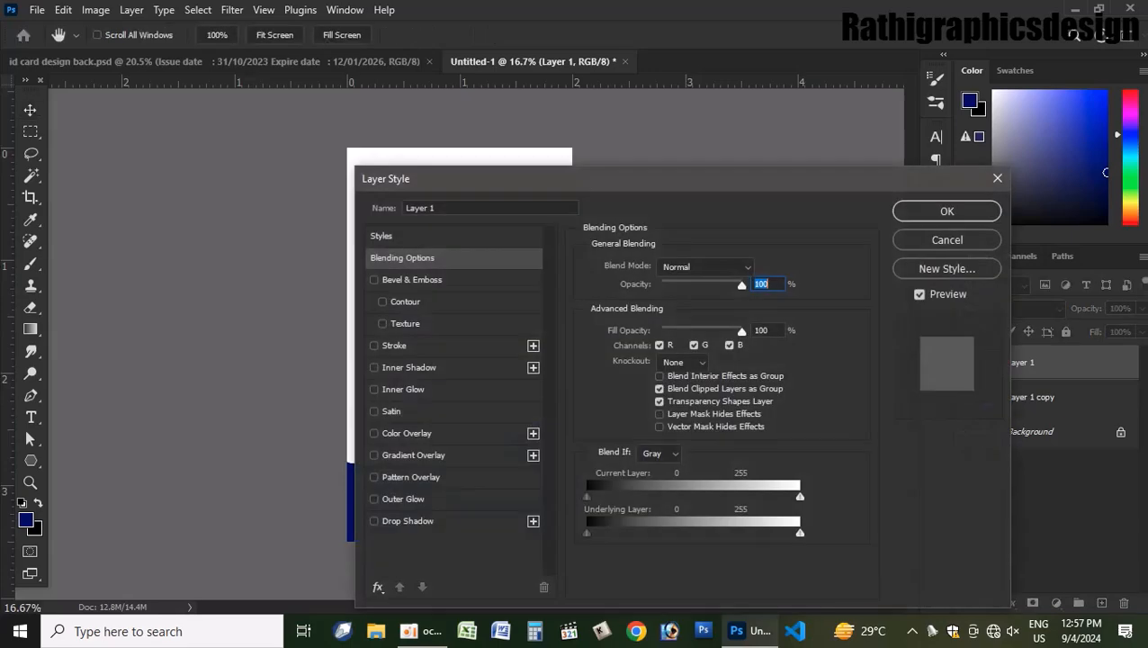
{"action": "left_click", "coordinate": [411, 454]}
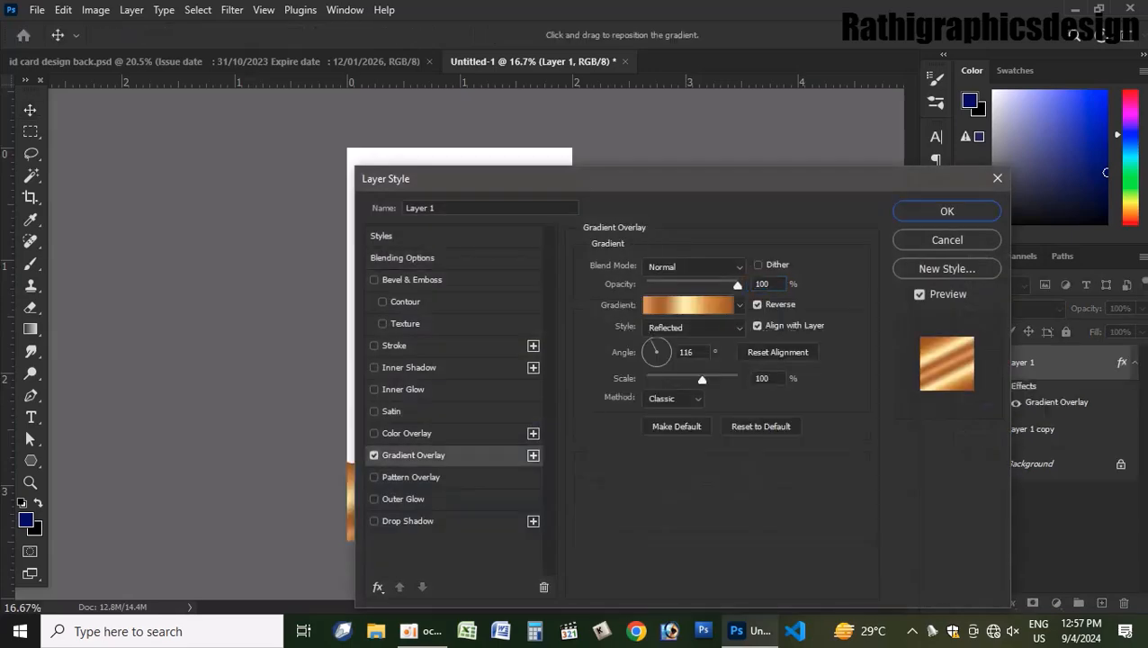
{"action": "left_click", "coordinate": [688, 304]}
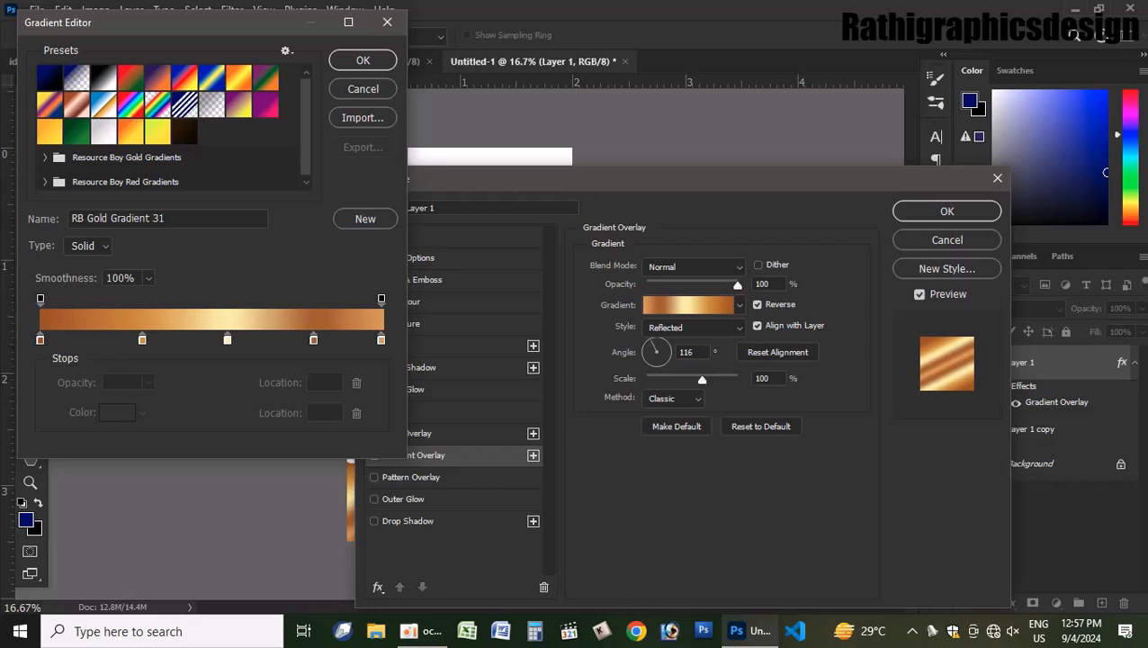
{"action": "left_click", "coordinate": [45, 157]}
{"action": "left_click", "coordinate": [44, 158]}
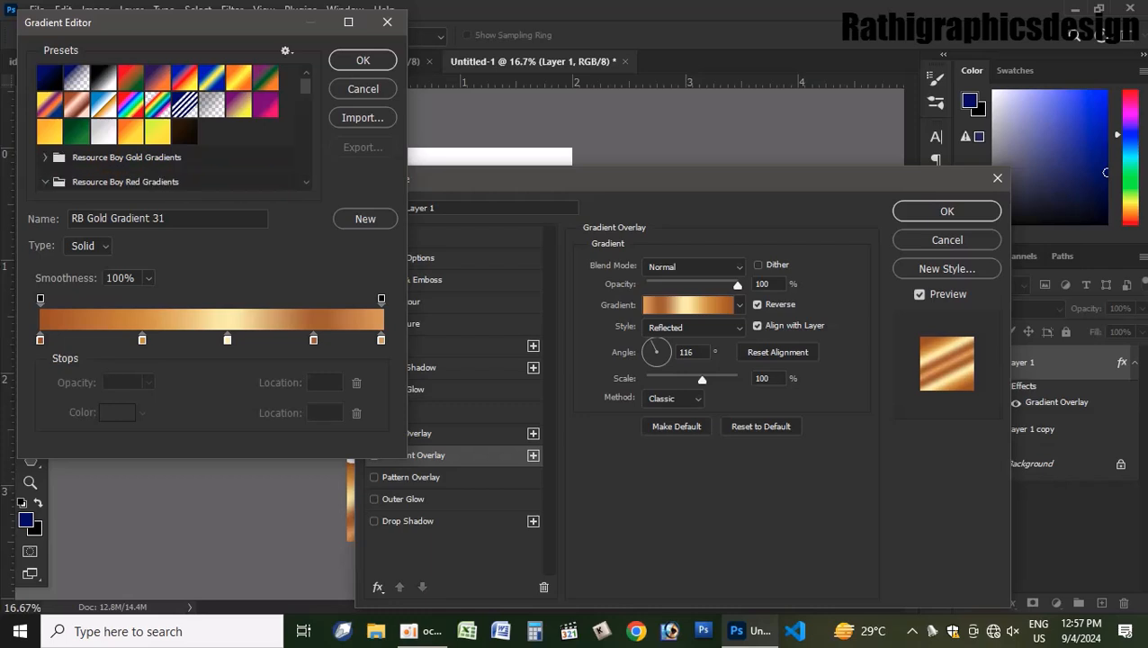
{"action": "left_click", "coordinate": [45, 181]}
{"action": "scroll", "coordinate": [171, 126], "scroll_direction": "down", "scroll_amount": 5}
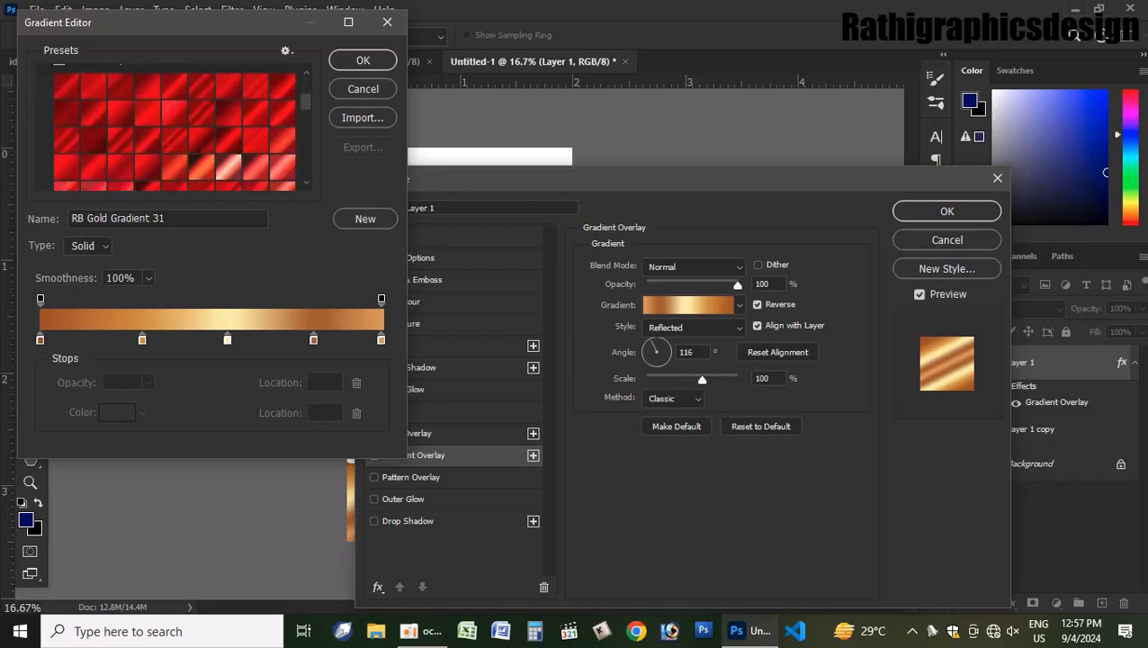
{"action": "left_click", "coordinate": [282, 140]}
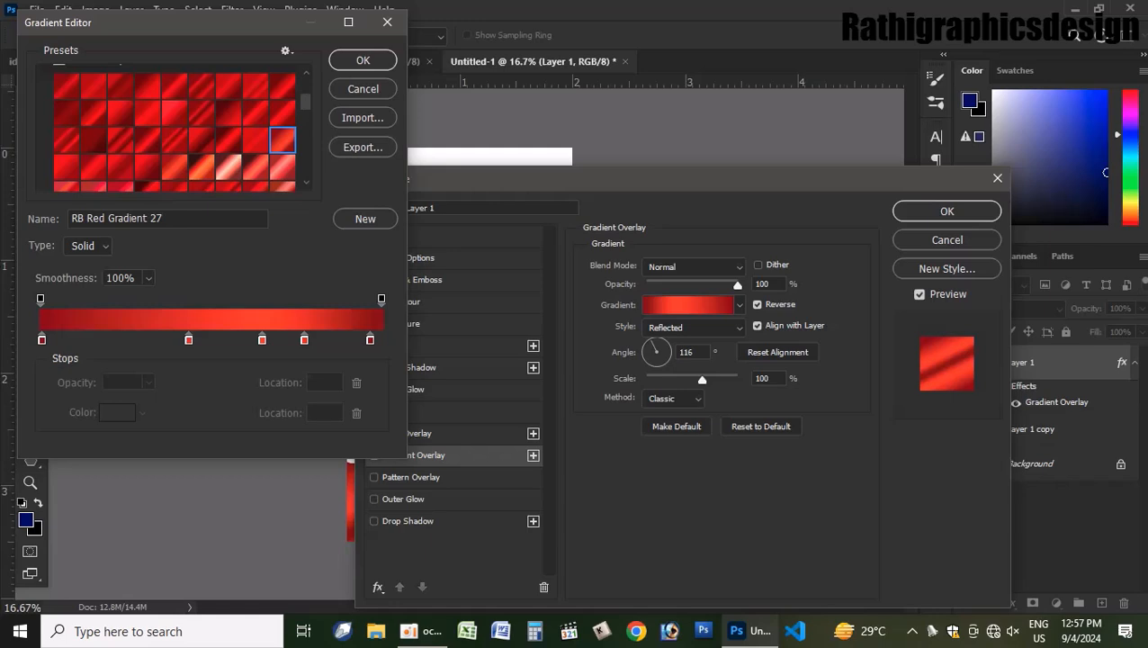
{"action": "left_click", "coordinate": [363, 60]}
{"action": "left_click", "coordinate": [947, 210]}
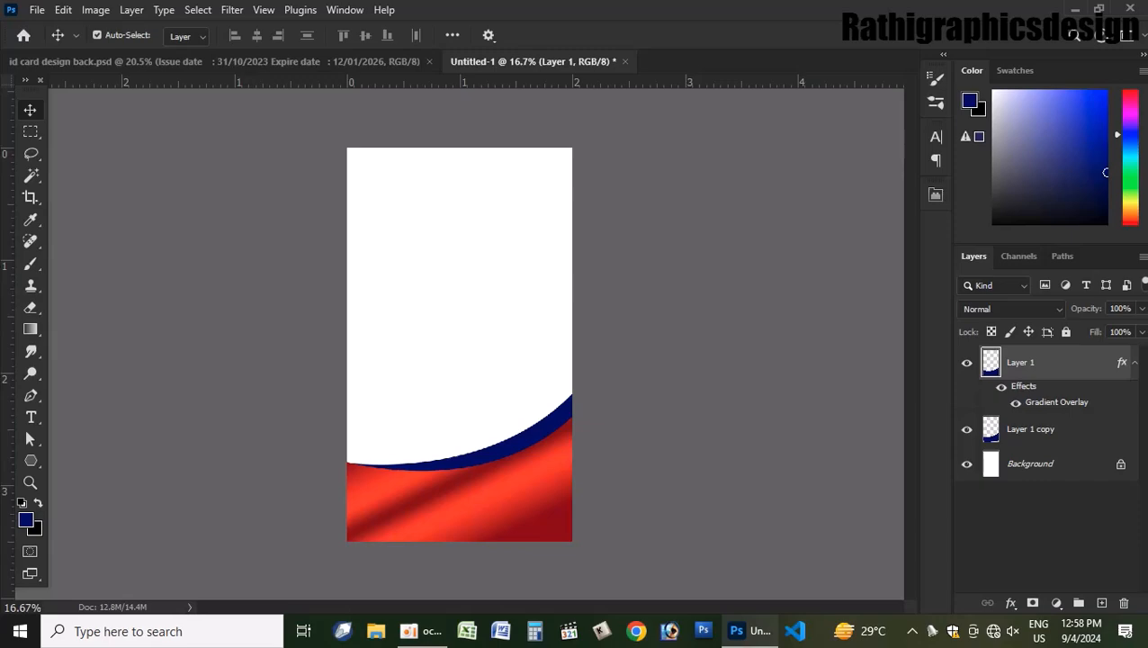
- Set Layer 1's gradient overlay to the RB Red Gradient 11 preset from Resource Boy Red Gradients
{"action": "double_click", "coordinate": [1069, 363]}
{"action": "left_click", "coordinate": [413, 454]}
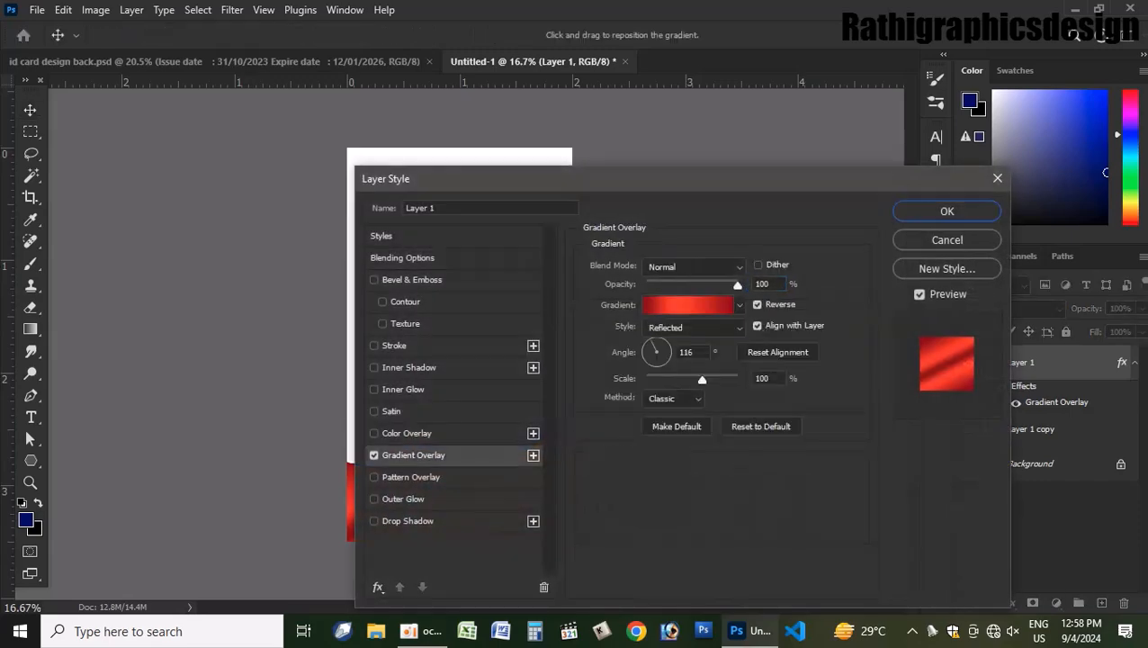
{"action": "left_click", "coordinate": [688, 305]}
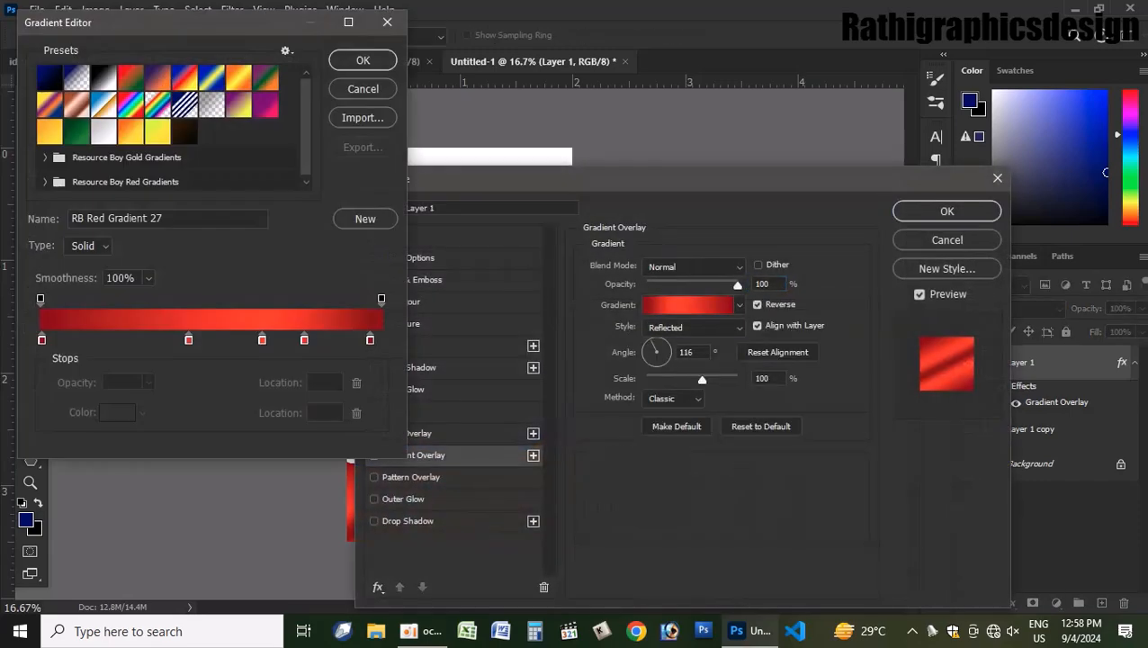
{"action": "left_click", "coordinate": [45, 182]}
{"action": "scroll", "coordinate": [171, 152], "scroll_direction": "down", "scroll_amount": 2}
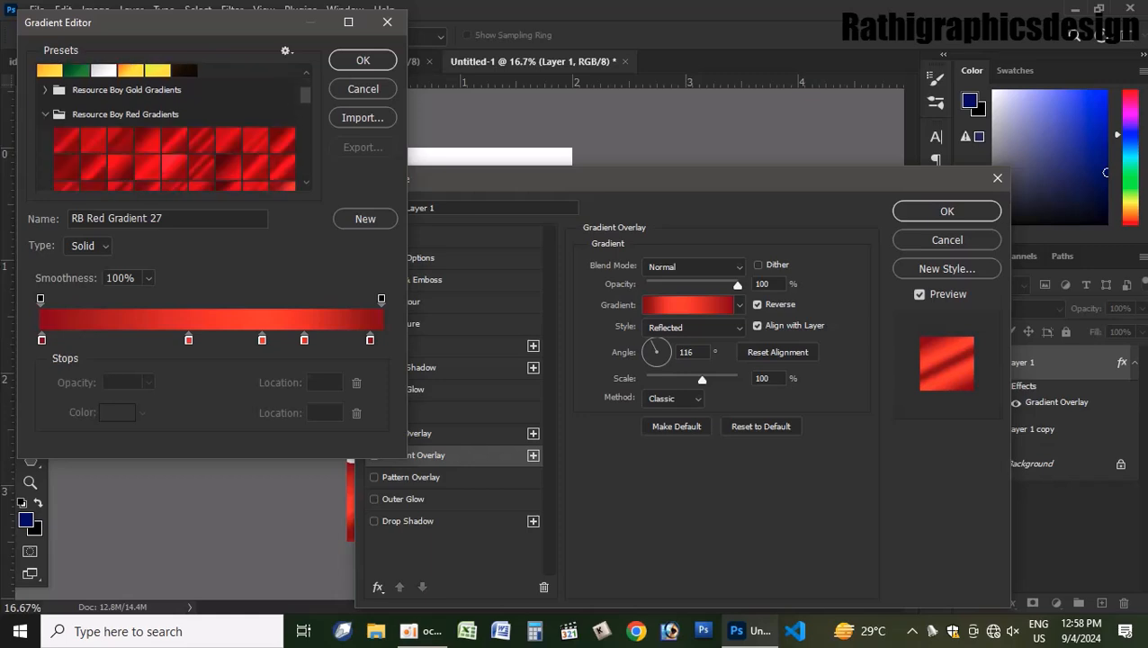
{"action": "left_click", "coordinate": [94, 168]}
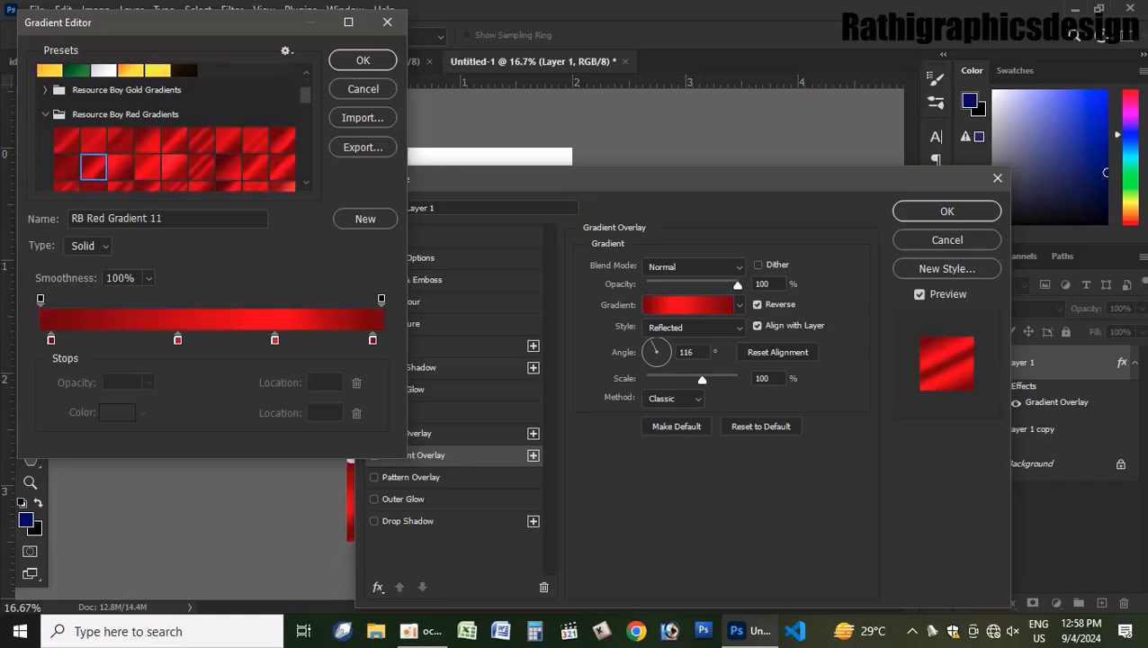
{"action": "left_click", "coordinate": [362, 59]}
{"action": "key", "text": "Return"}
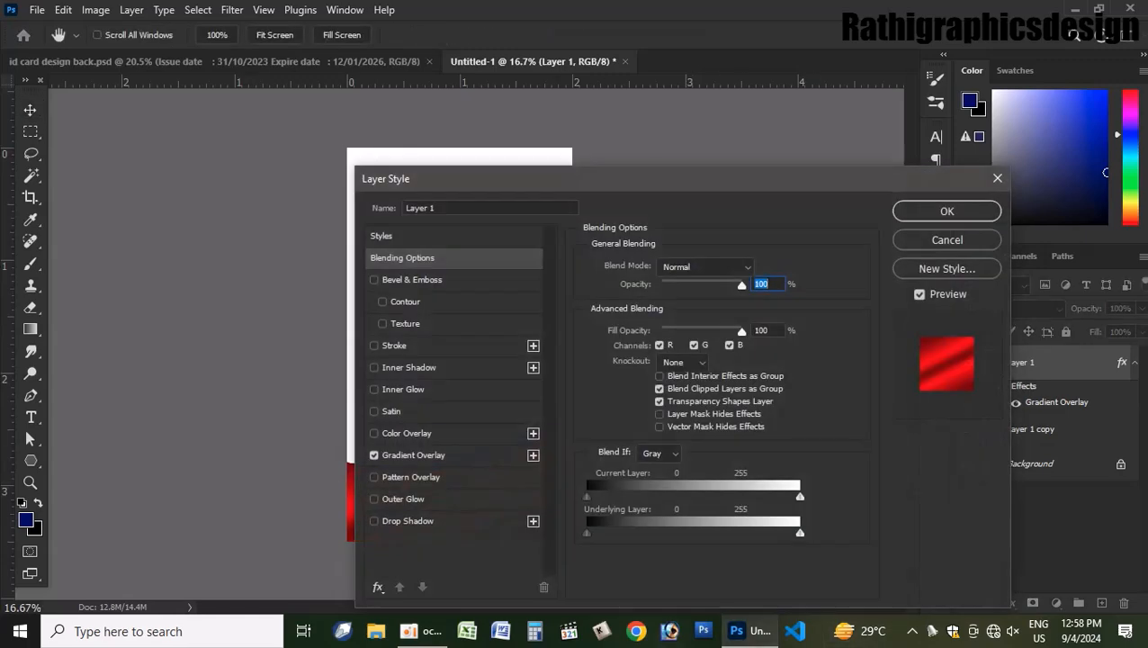
- Set the scale of Layer 1's gradient overlay to 66% and its angle to 142°, and apply the style
{"action": "left_click", "coordinate": [413, 454]}
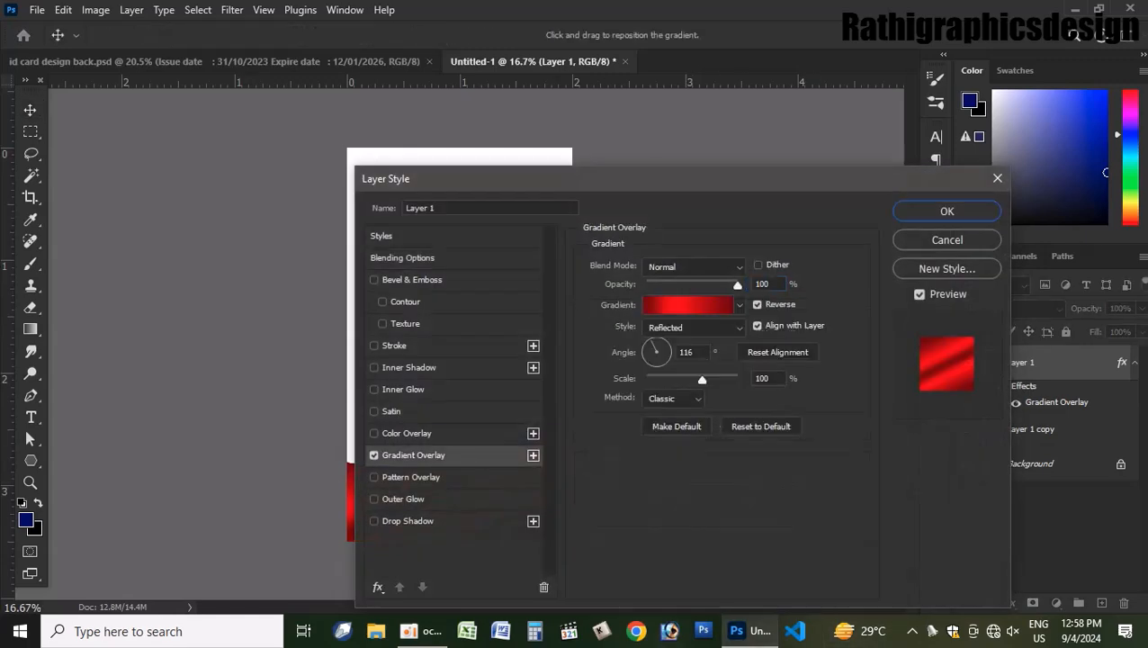
{"action": "left_click_drag", "start_coordinate": [701, 379], "coordinate": [678, 379]}
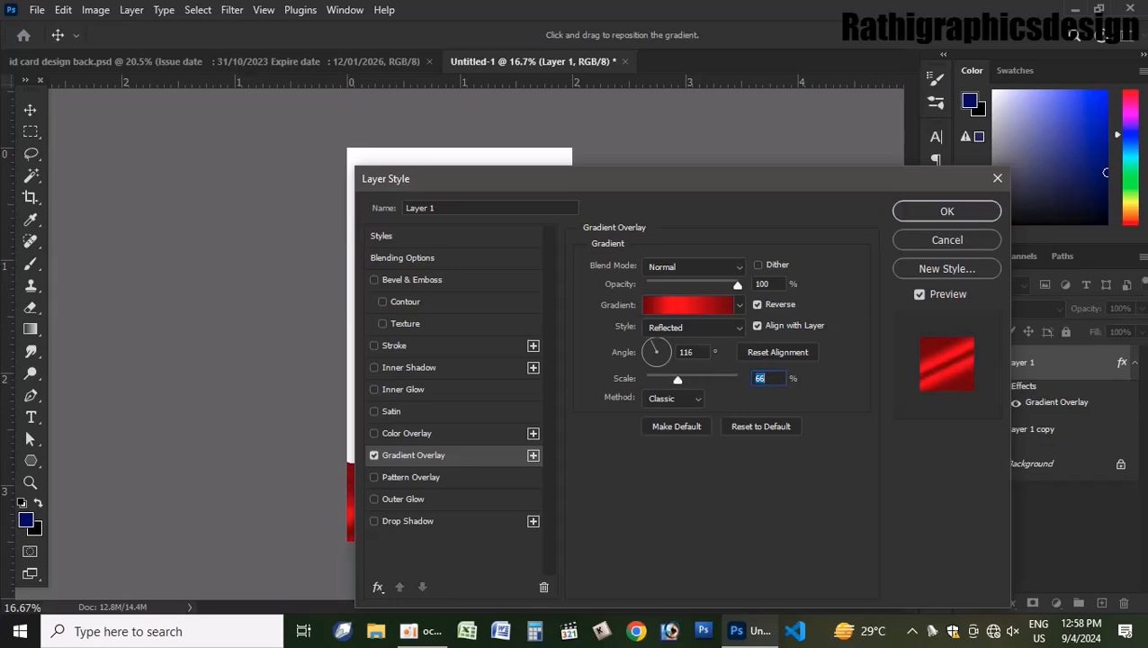
{"action": "left_click_drag", "start_coordinate": [651, 341], "coordinate": [648, 344]}
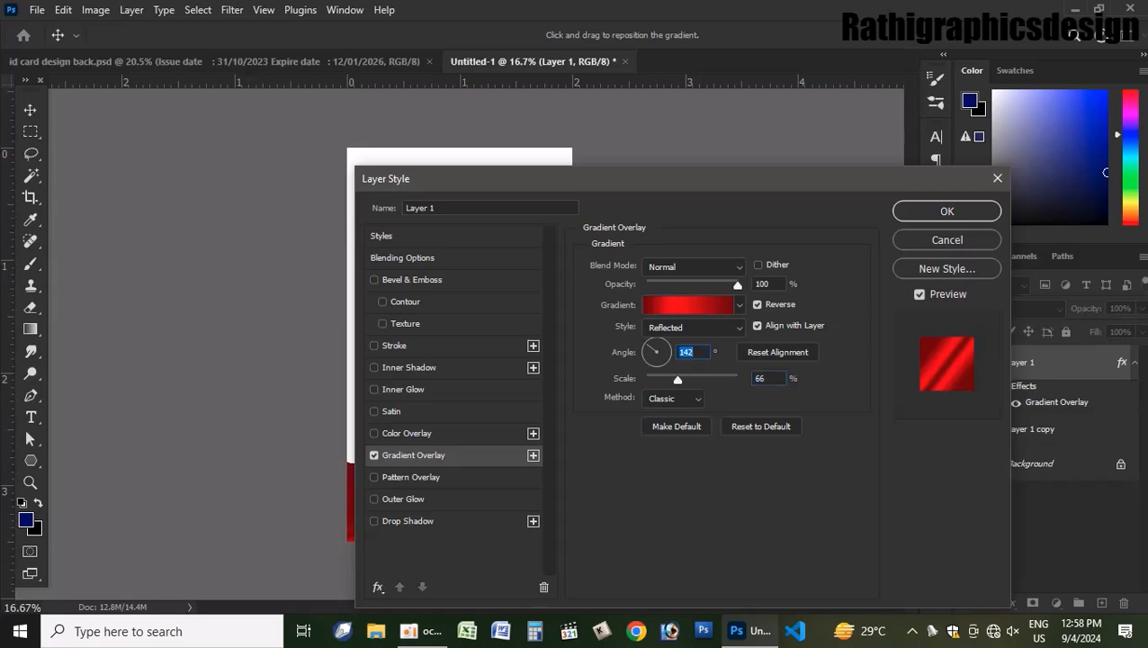
{"action": "left_click_drag", "start_coordinate": [540, 178], "coordinate": [537, 260]}
{"action": "key", "text": "Return"}
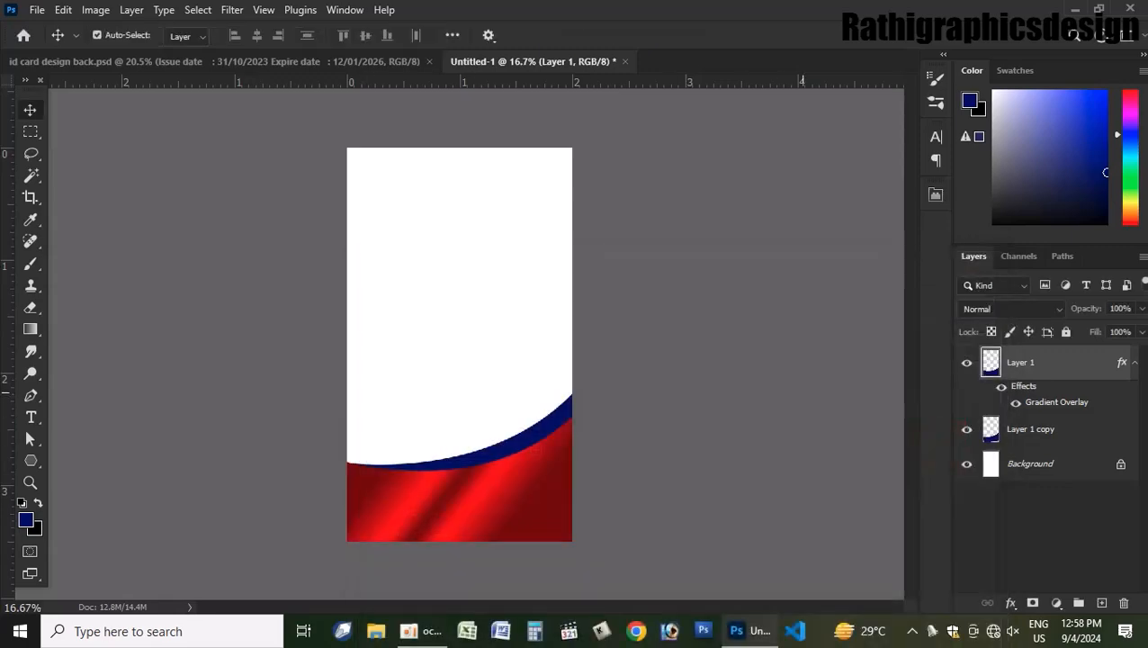
- Add a gradient overlay to Layer 1 copy using an orange-gold preset from Resource Boy Gold Gradients
{"action": "left_click", "coordinate": [1031, 429]}
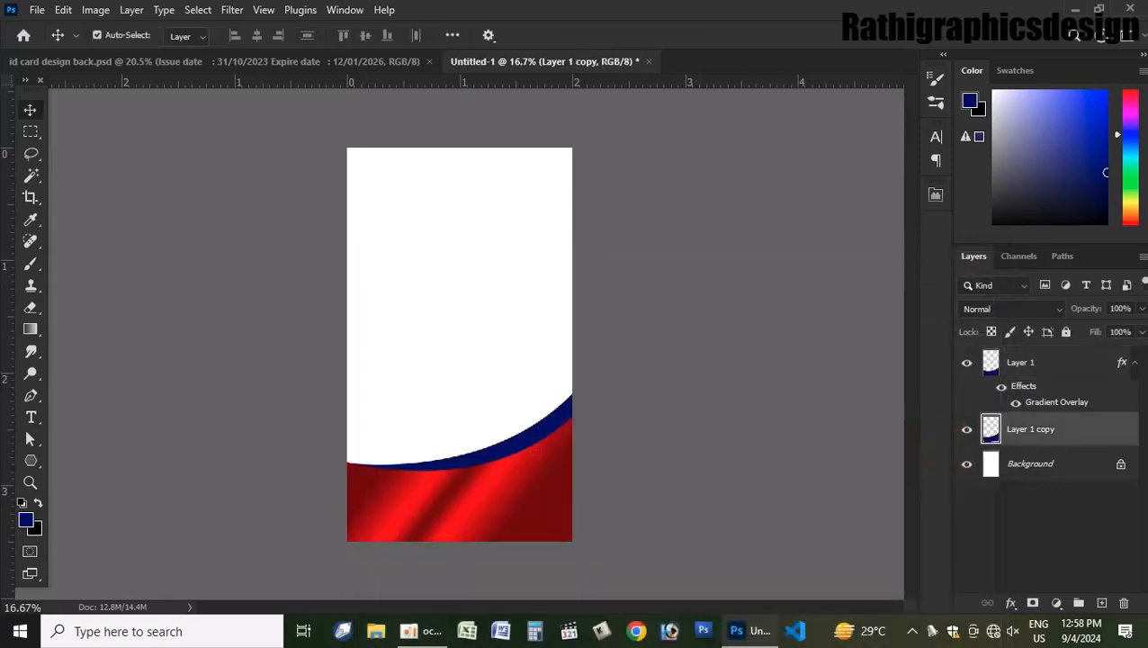
{"action": "double_click", "coordinate": [1080, 429]}
{"action": "left_click", "coordinate": [410, 454]}
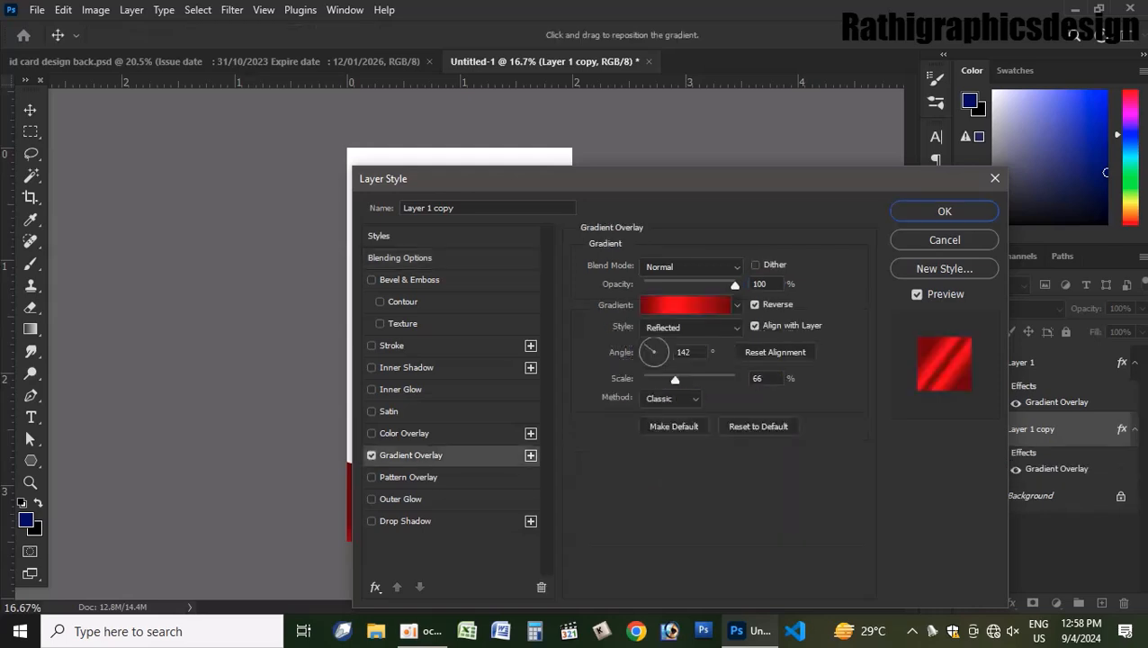
{"action": "left_click", "coordinate": [685, 305]}
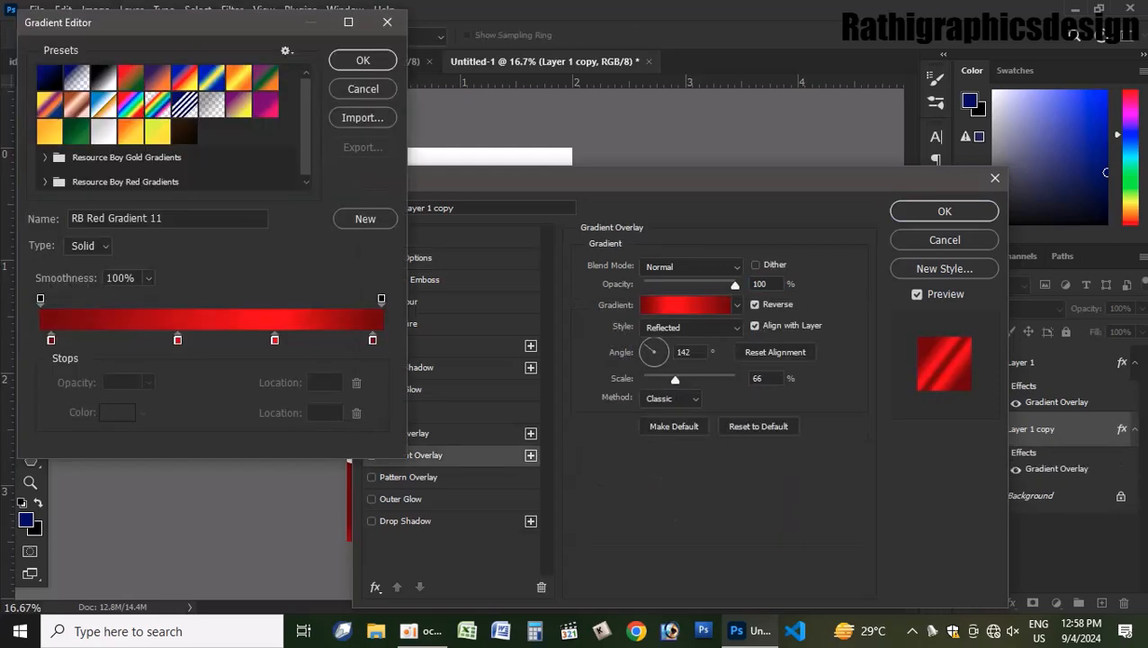
{"action": "left_click", "coordinate": [45, 158]}
{"action": "scroll", "coordinate": [170, 135], "scroll_direction": "down", "scroll_amount": 2}
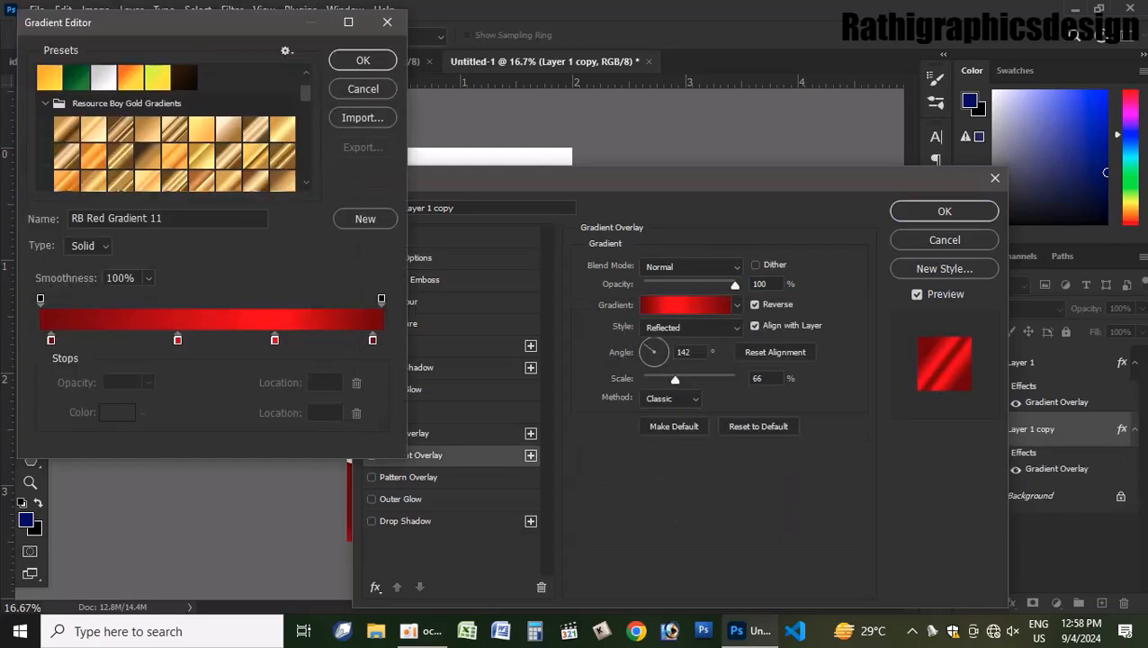
{"action": "left_click", "coordinate": [93, 155]}
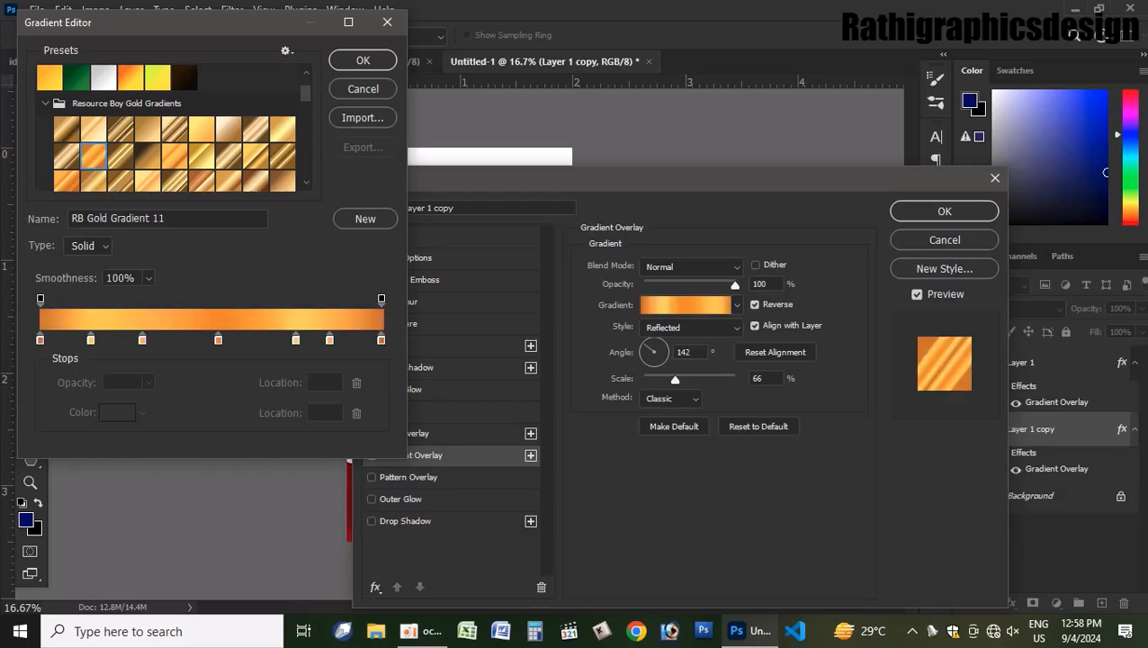
{"action": "left_click", "coordinate": [67, 181]}
{"action": "left_click", "coordinate": [362, 59]}
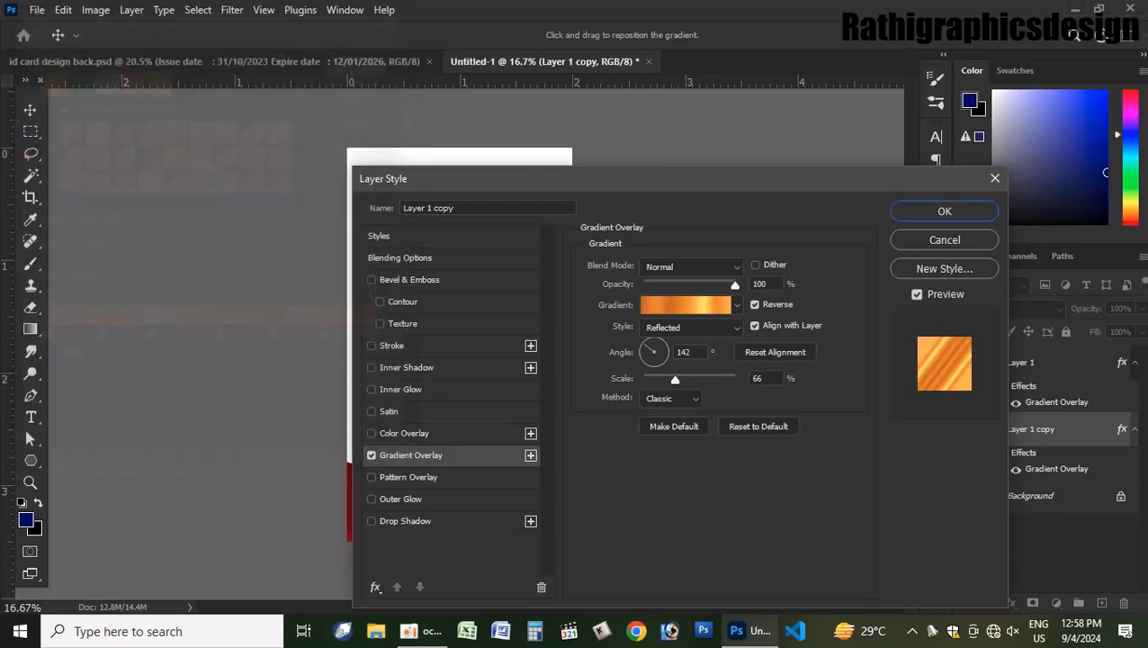
- Set the scale of Layer 1 copy's gradient overlay to 33% and apply the style
{"action": "left_click_drag", "start_coordinate": [629, 178], "coordinate": [766, 92]}
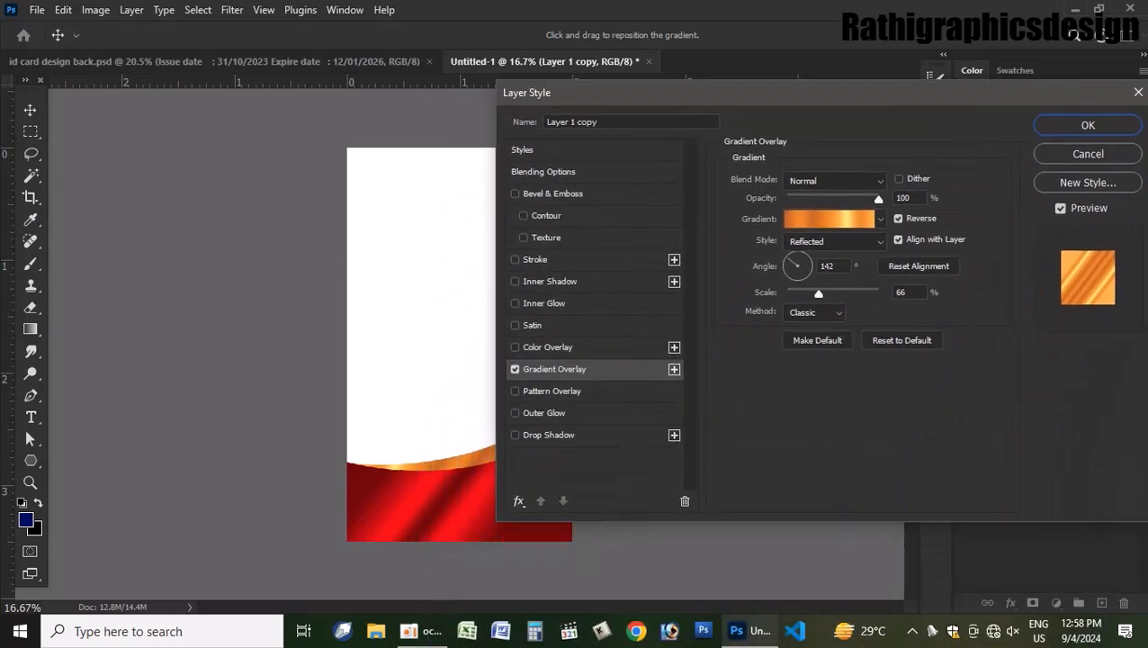
{"action": "mouse_move", "coordinate": [818, 293]}
{"action": "left_mouse_down"}
{"action": "mouse_move", "coordinate": [836, 293]}
{"action": "mouse_move", "coordinate": [786, 293]}
{"action": "mouse_move", "coordinate": [798, 294]}
{"action": "left_mouse_up"}
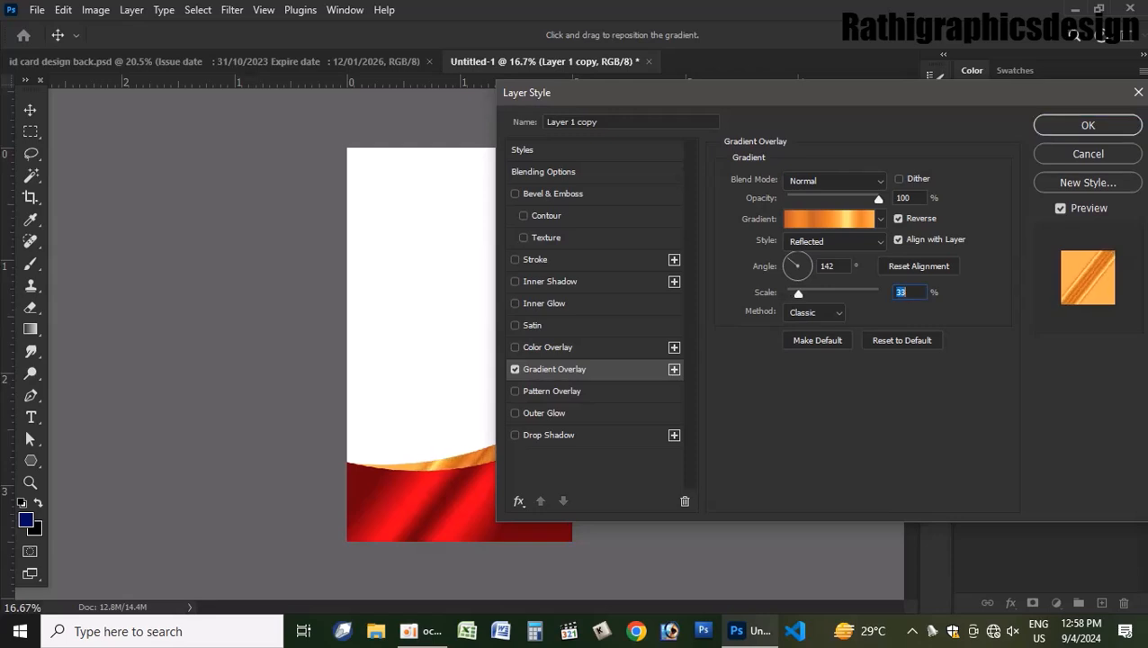
{"action": "key", "text": "Return"}
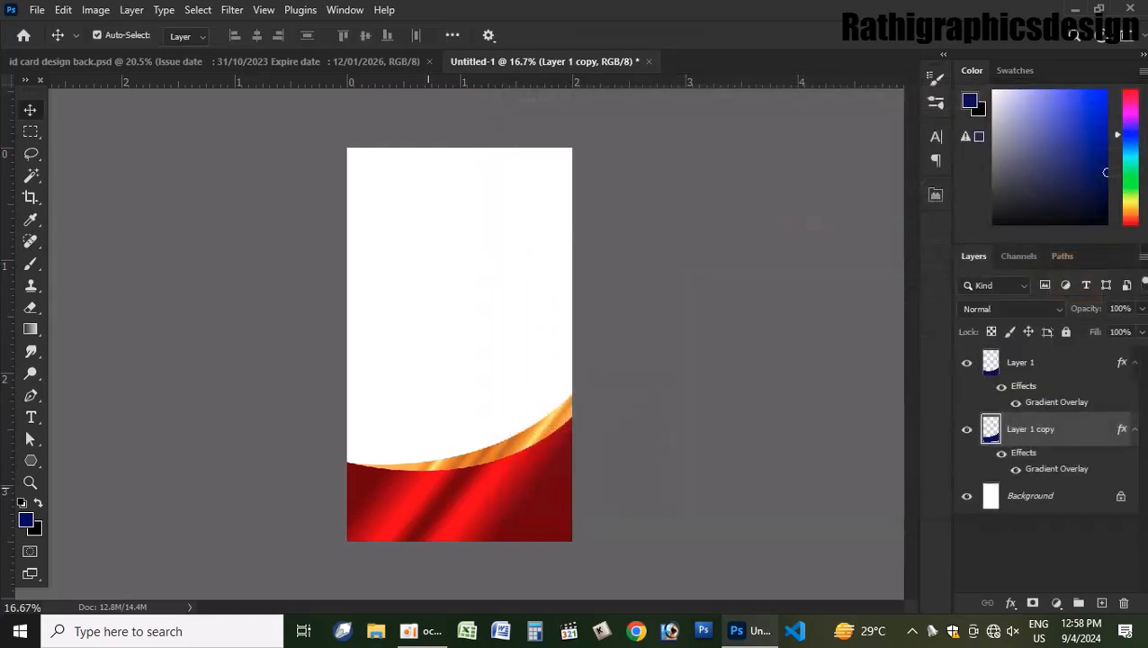